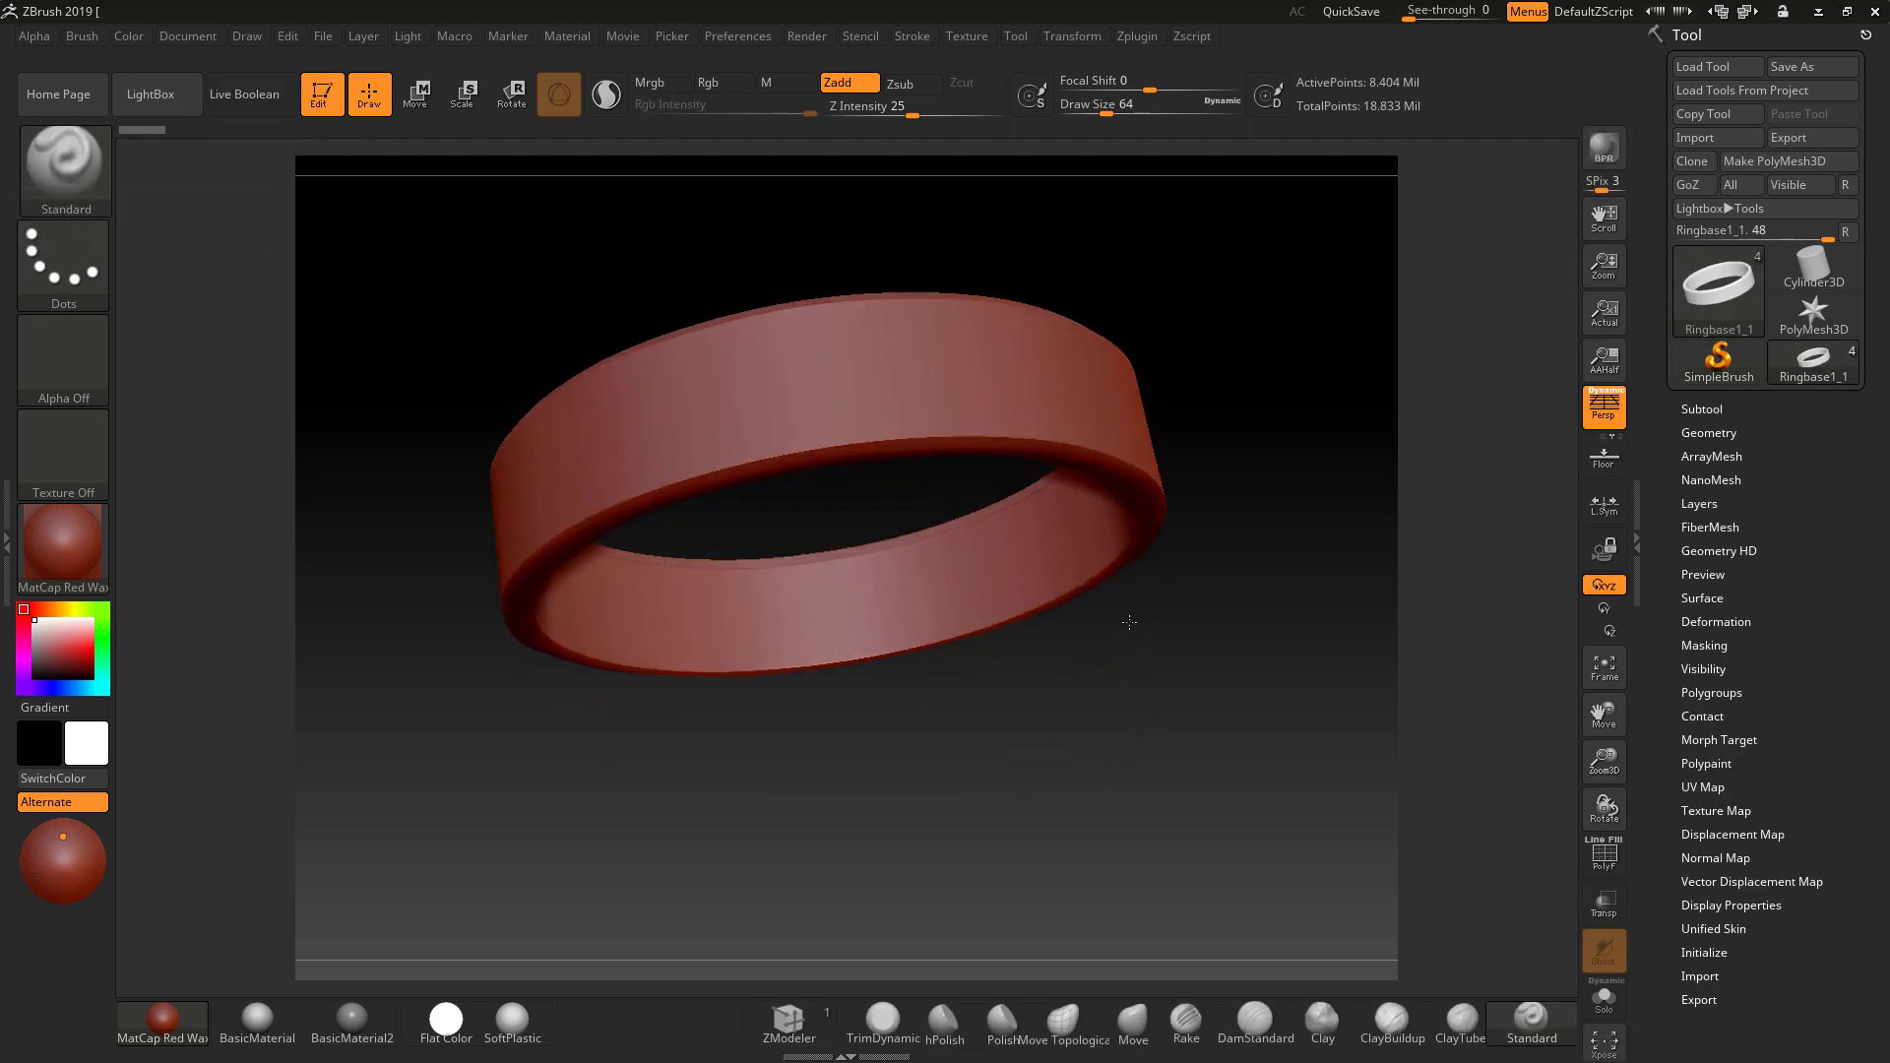
Examine the ring and the educate, Base1 and educate1 subtools one at a time in the subtool list.
left_click_drag(1161, 731, 1180, 753)
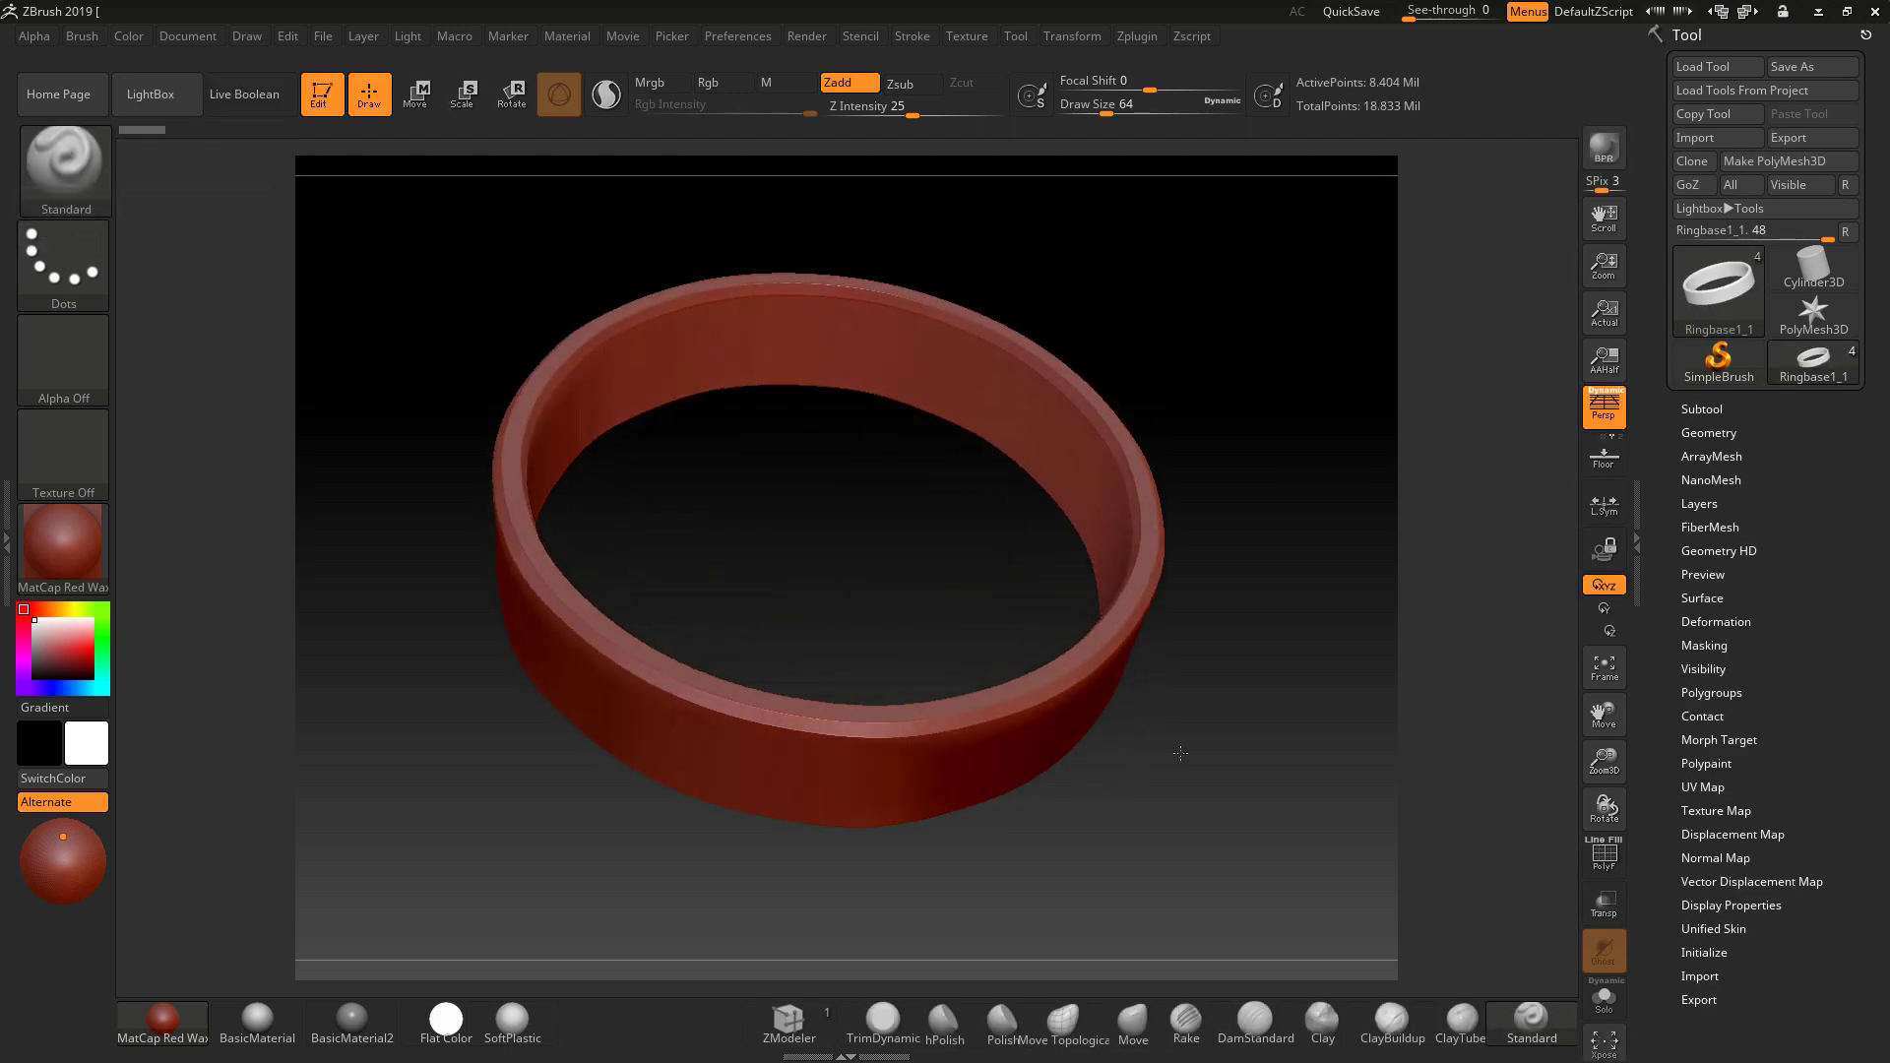
left_click(1695, 432)
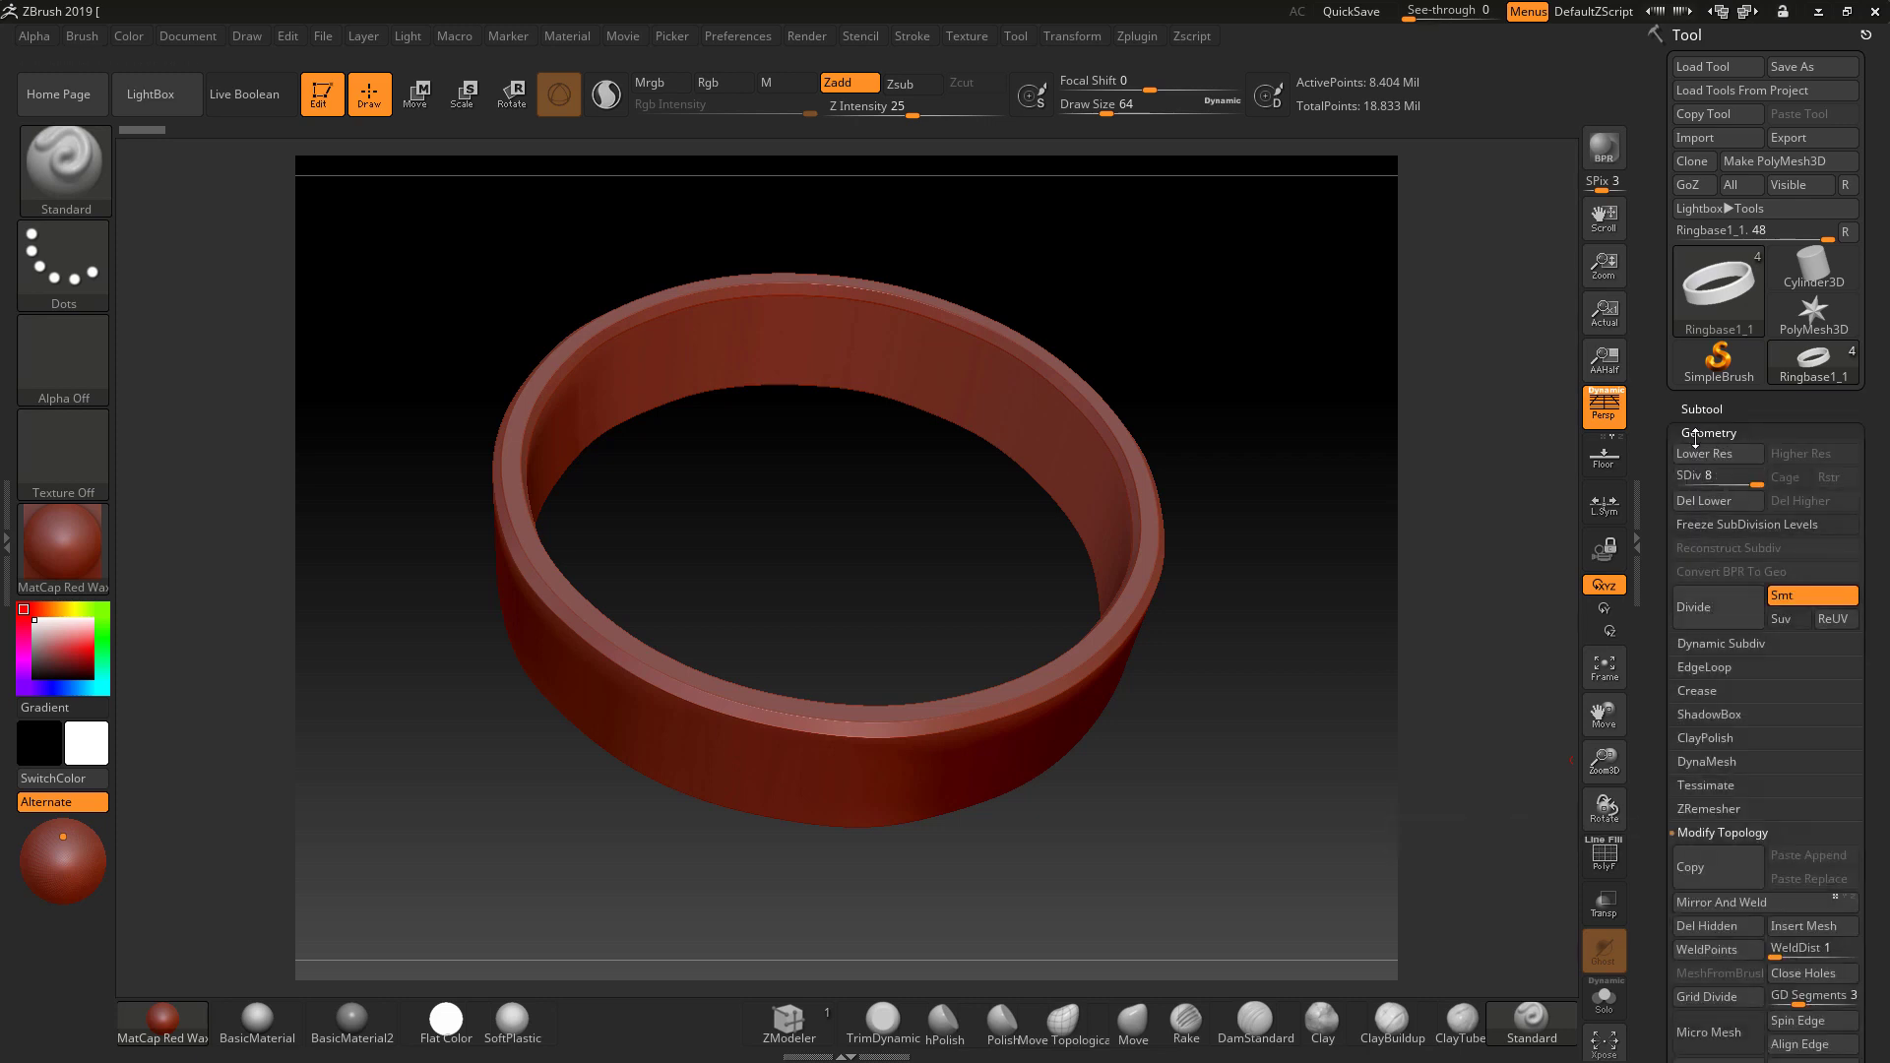
left_click(1695, 432)
left_click(1701, 409)
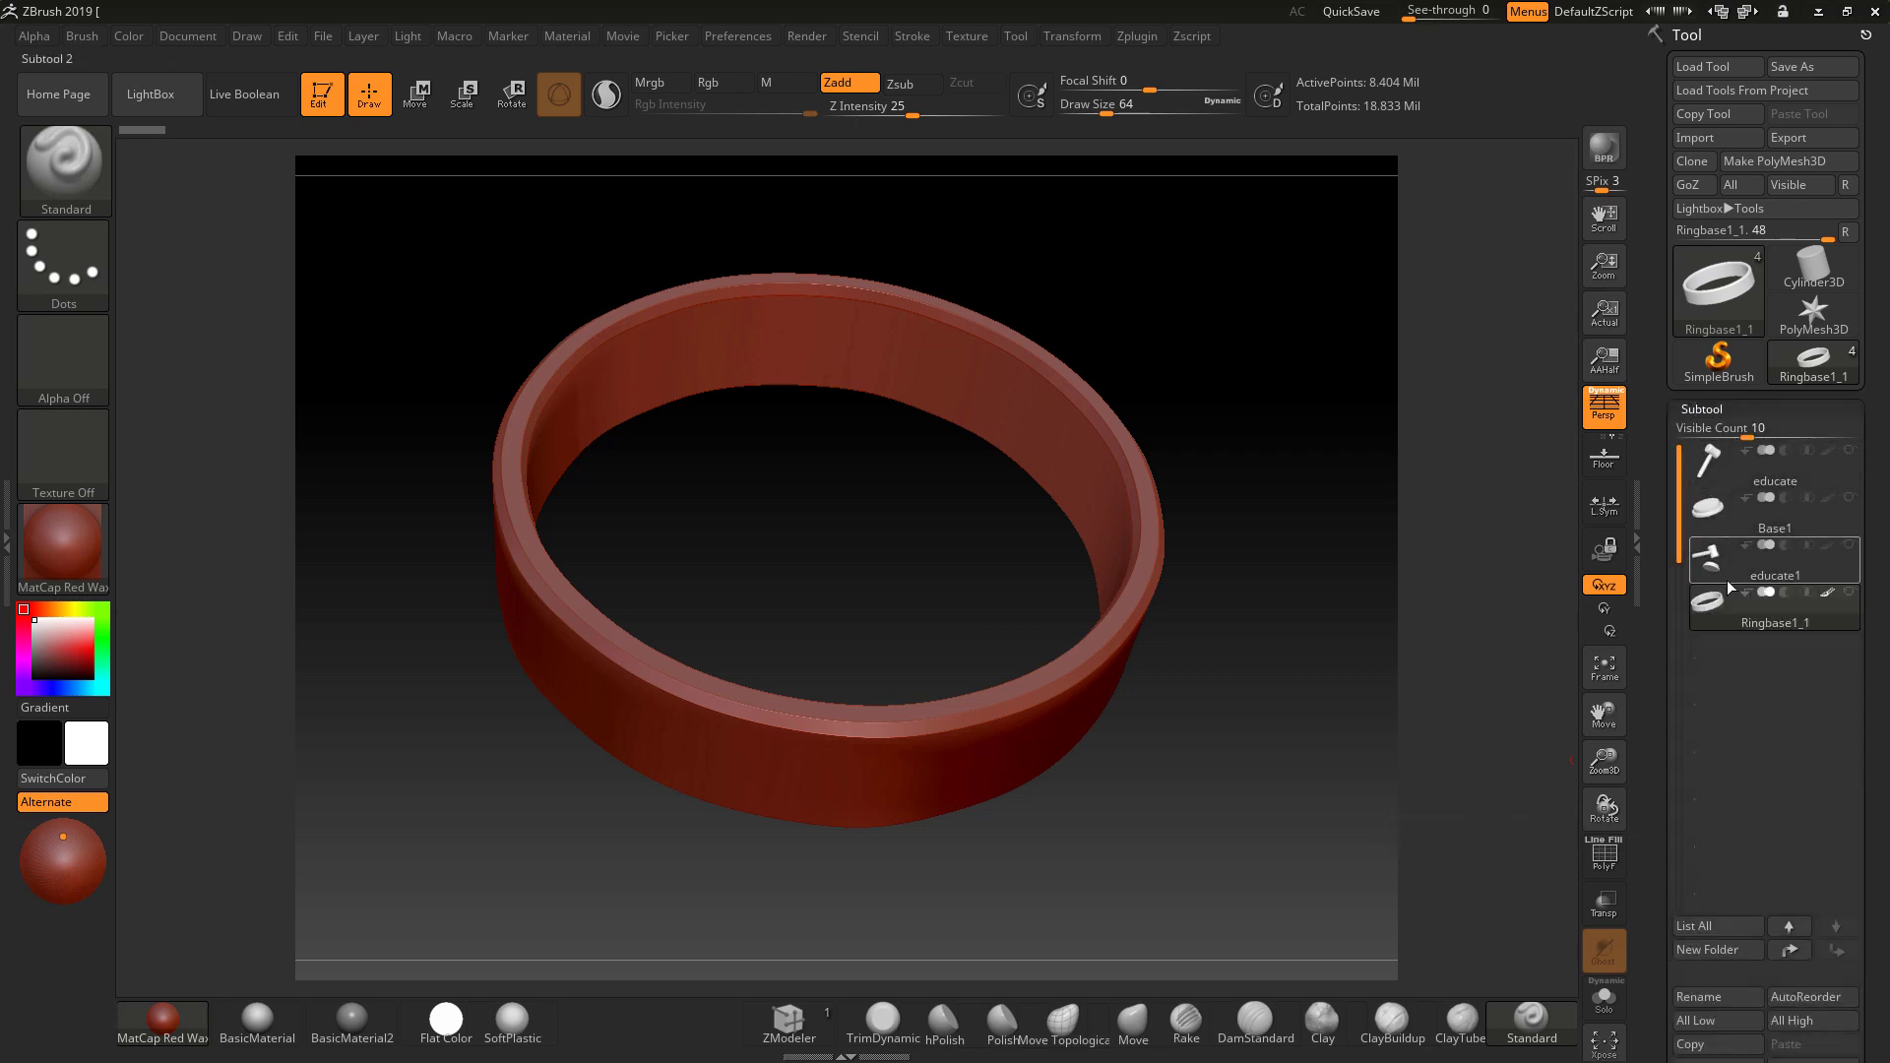
mouse_move(1704, 615)
left_click(1706, 467)
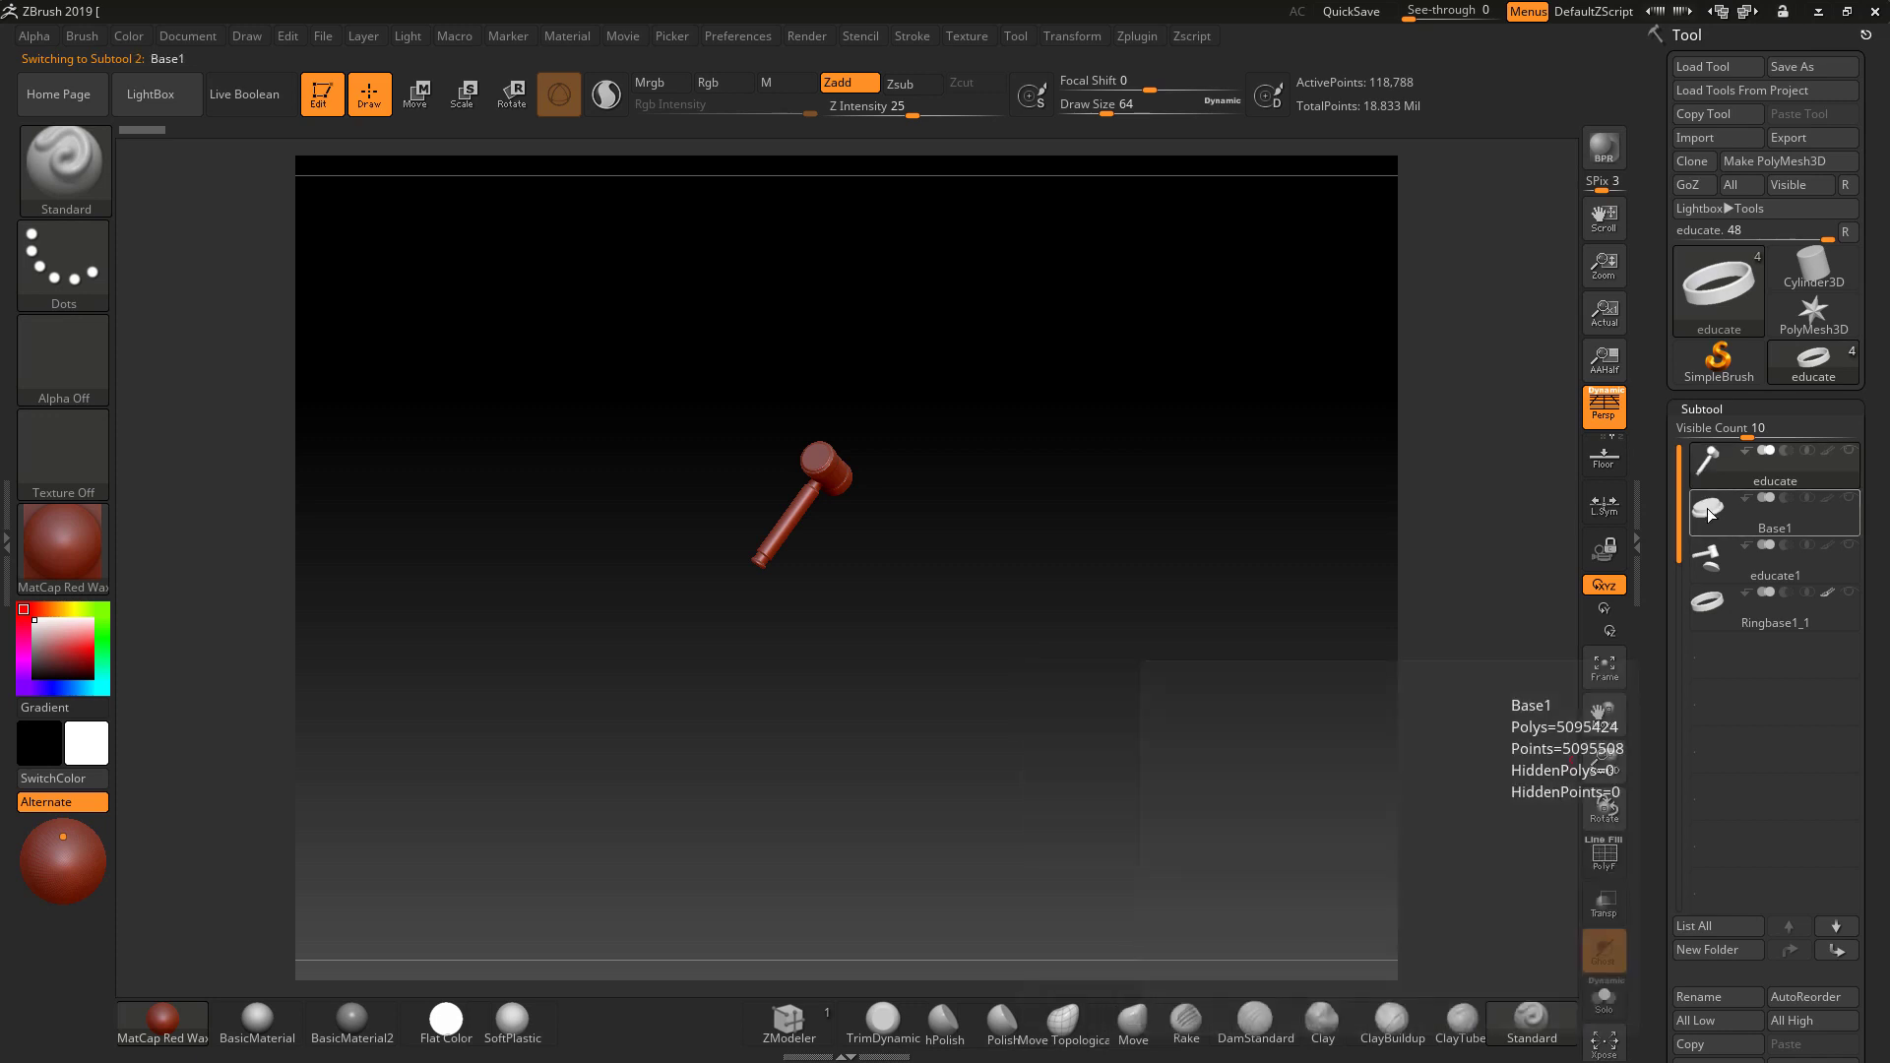
left_click(1707, 512)
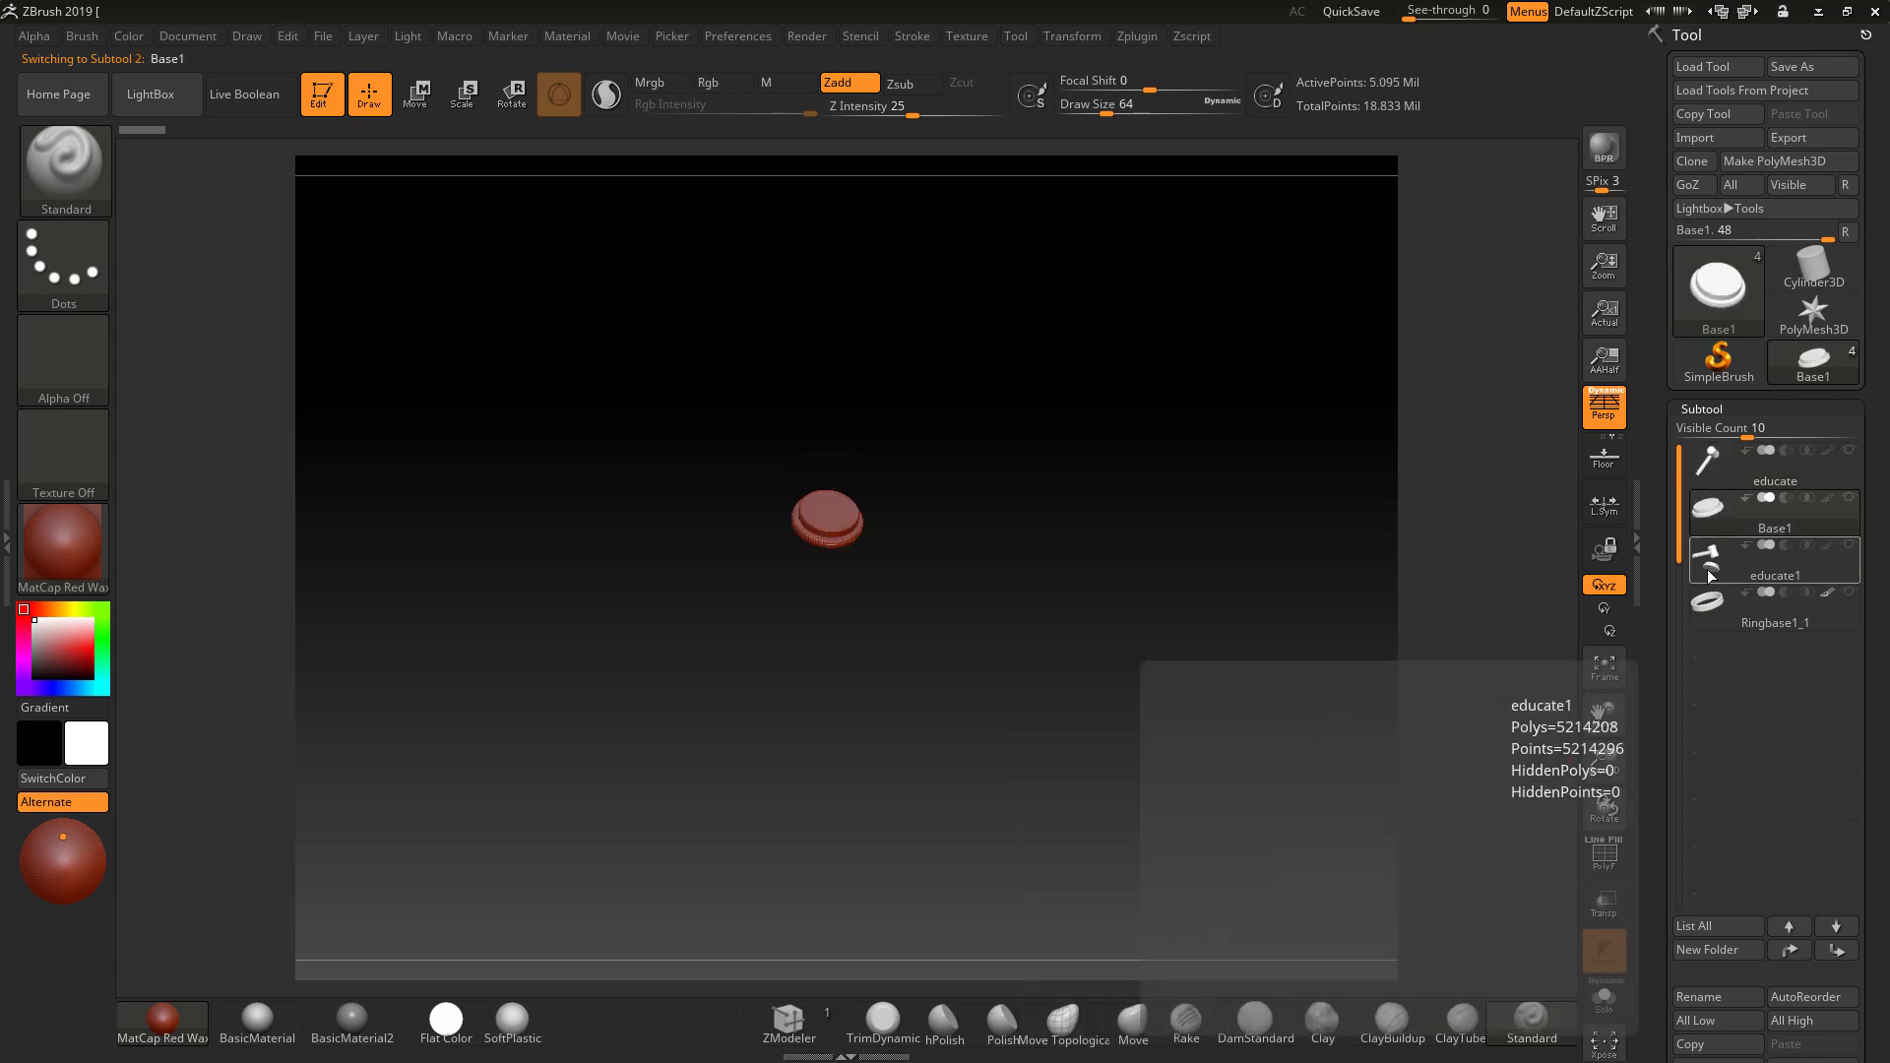
left_click(1709, 561)
mouse_move(1704, 477)
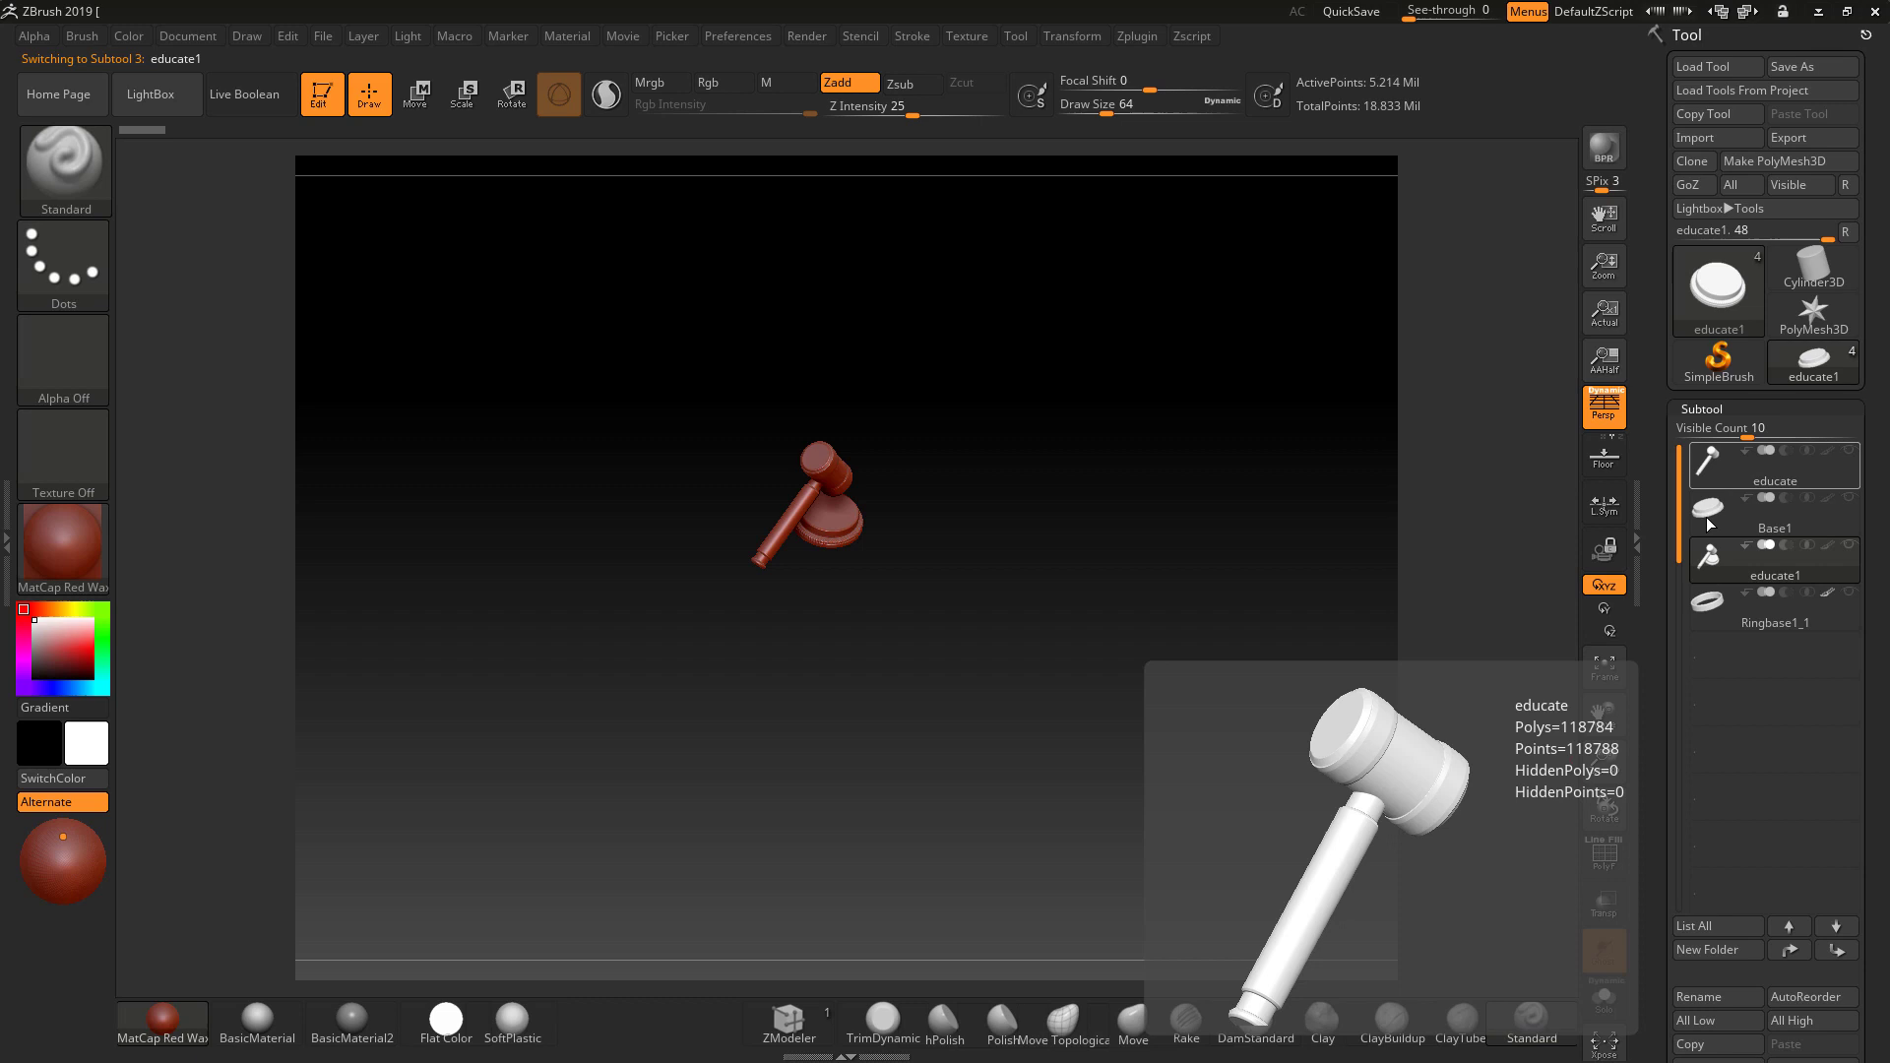
Select the educate gavel subtool and show Base1 together with it.
left_click(1704, 470)
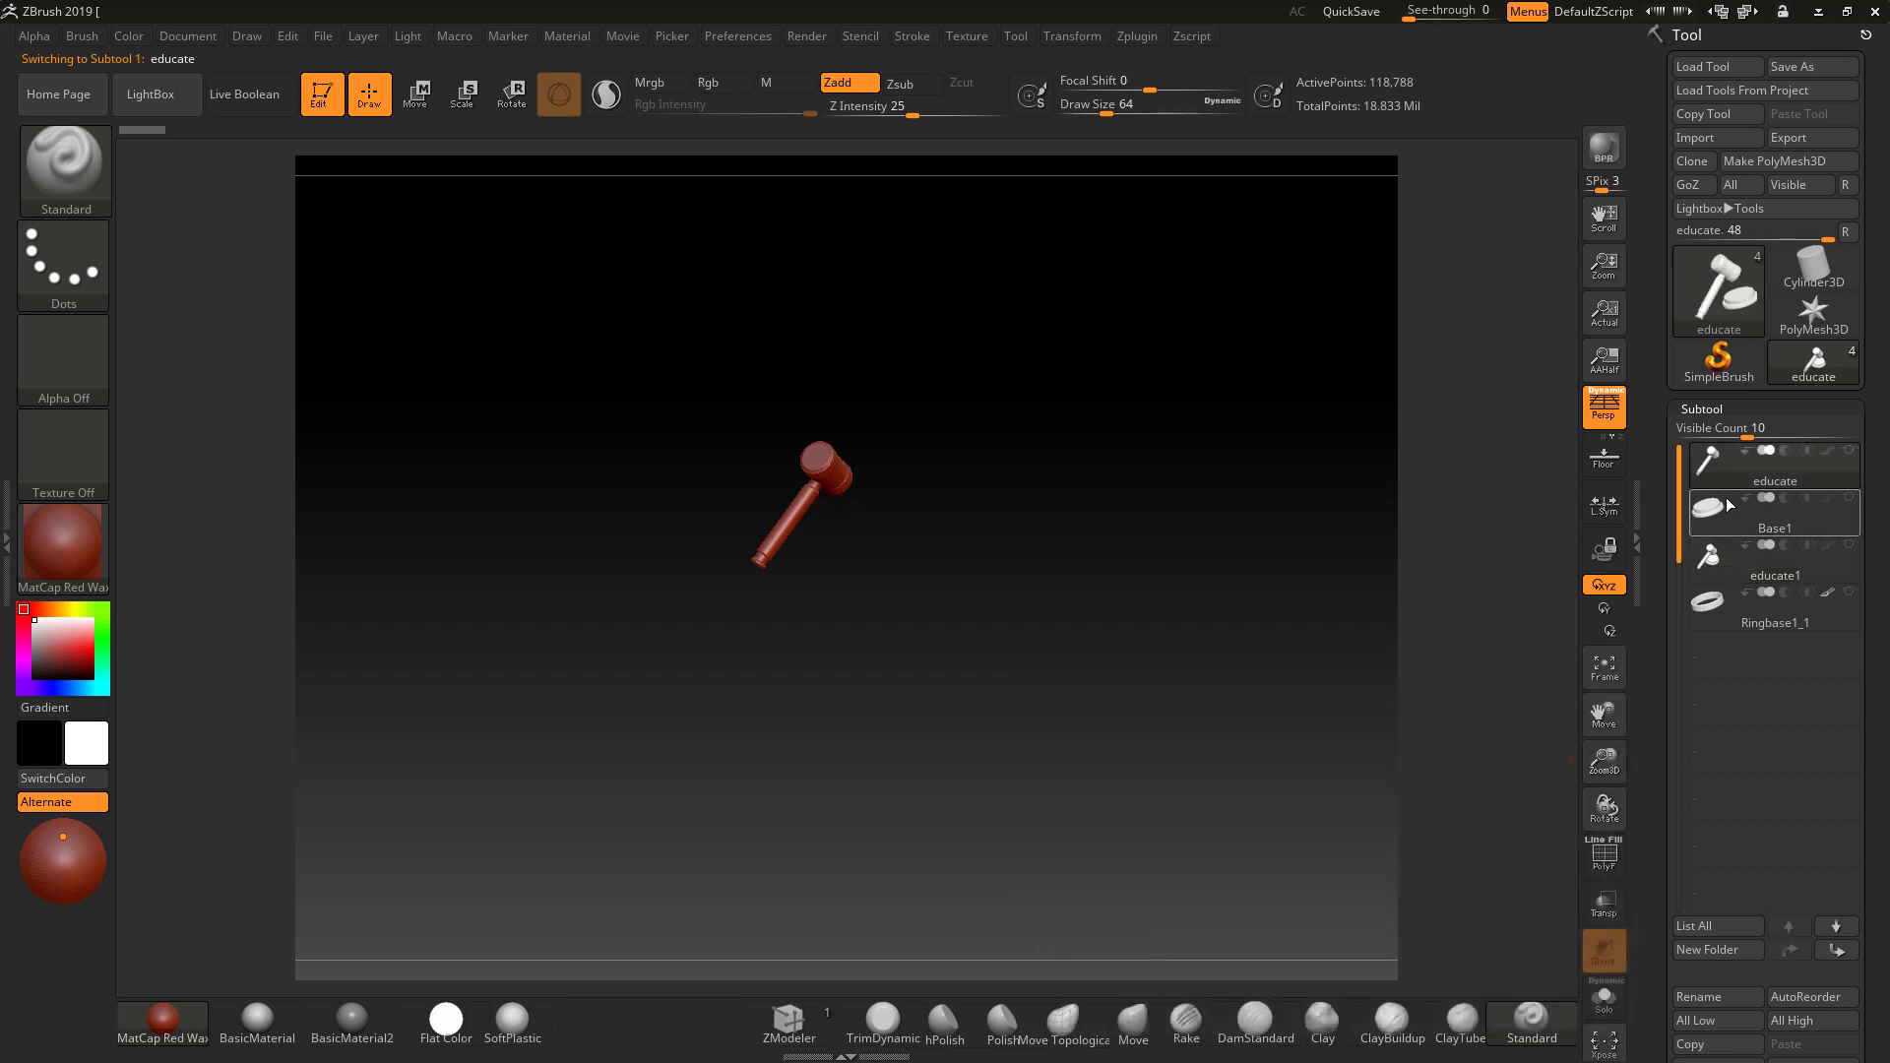
left_click(1850, 499)
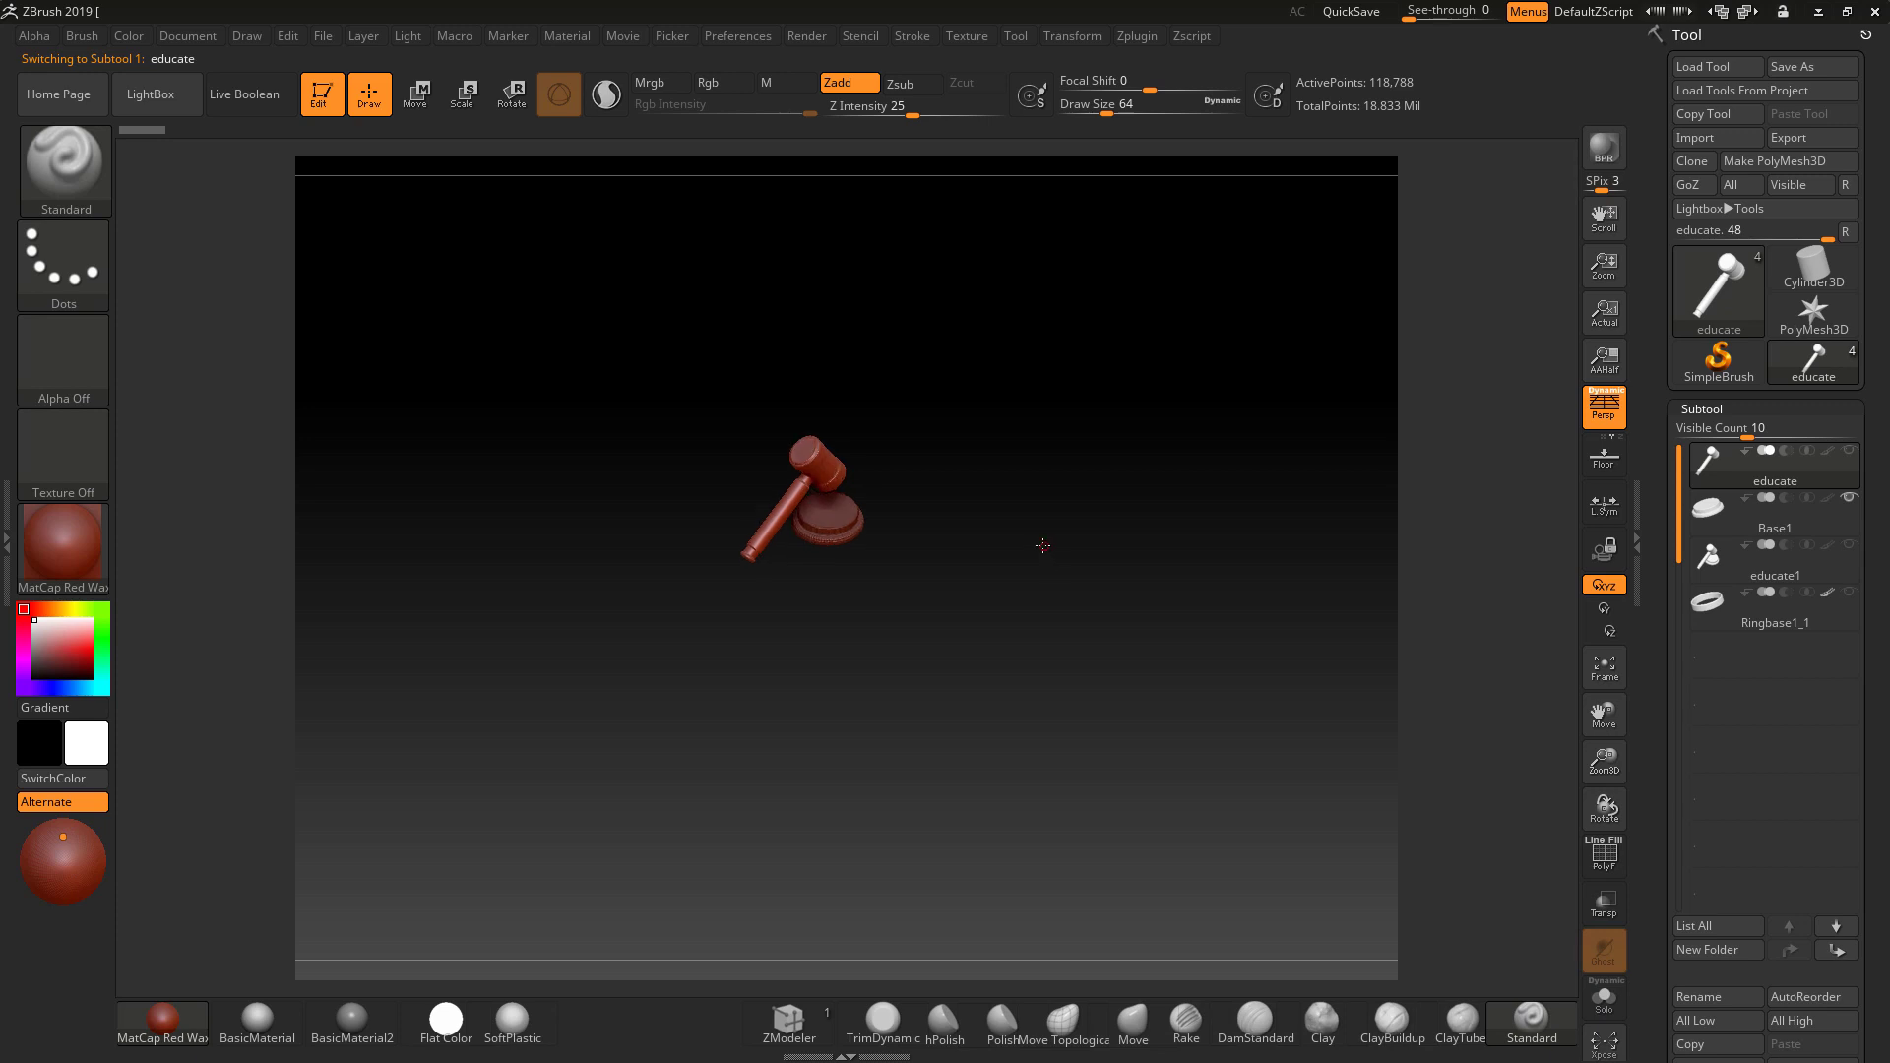
left_click_drag(1021, 521, 1084, 588, "alt")
left_click_drag(1085, 589, 946, 595)
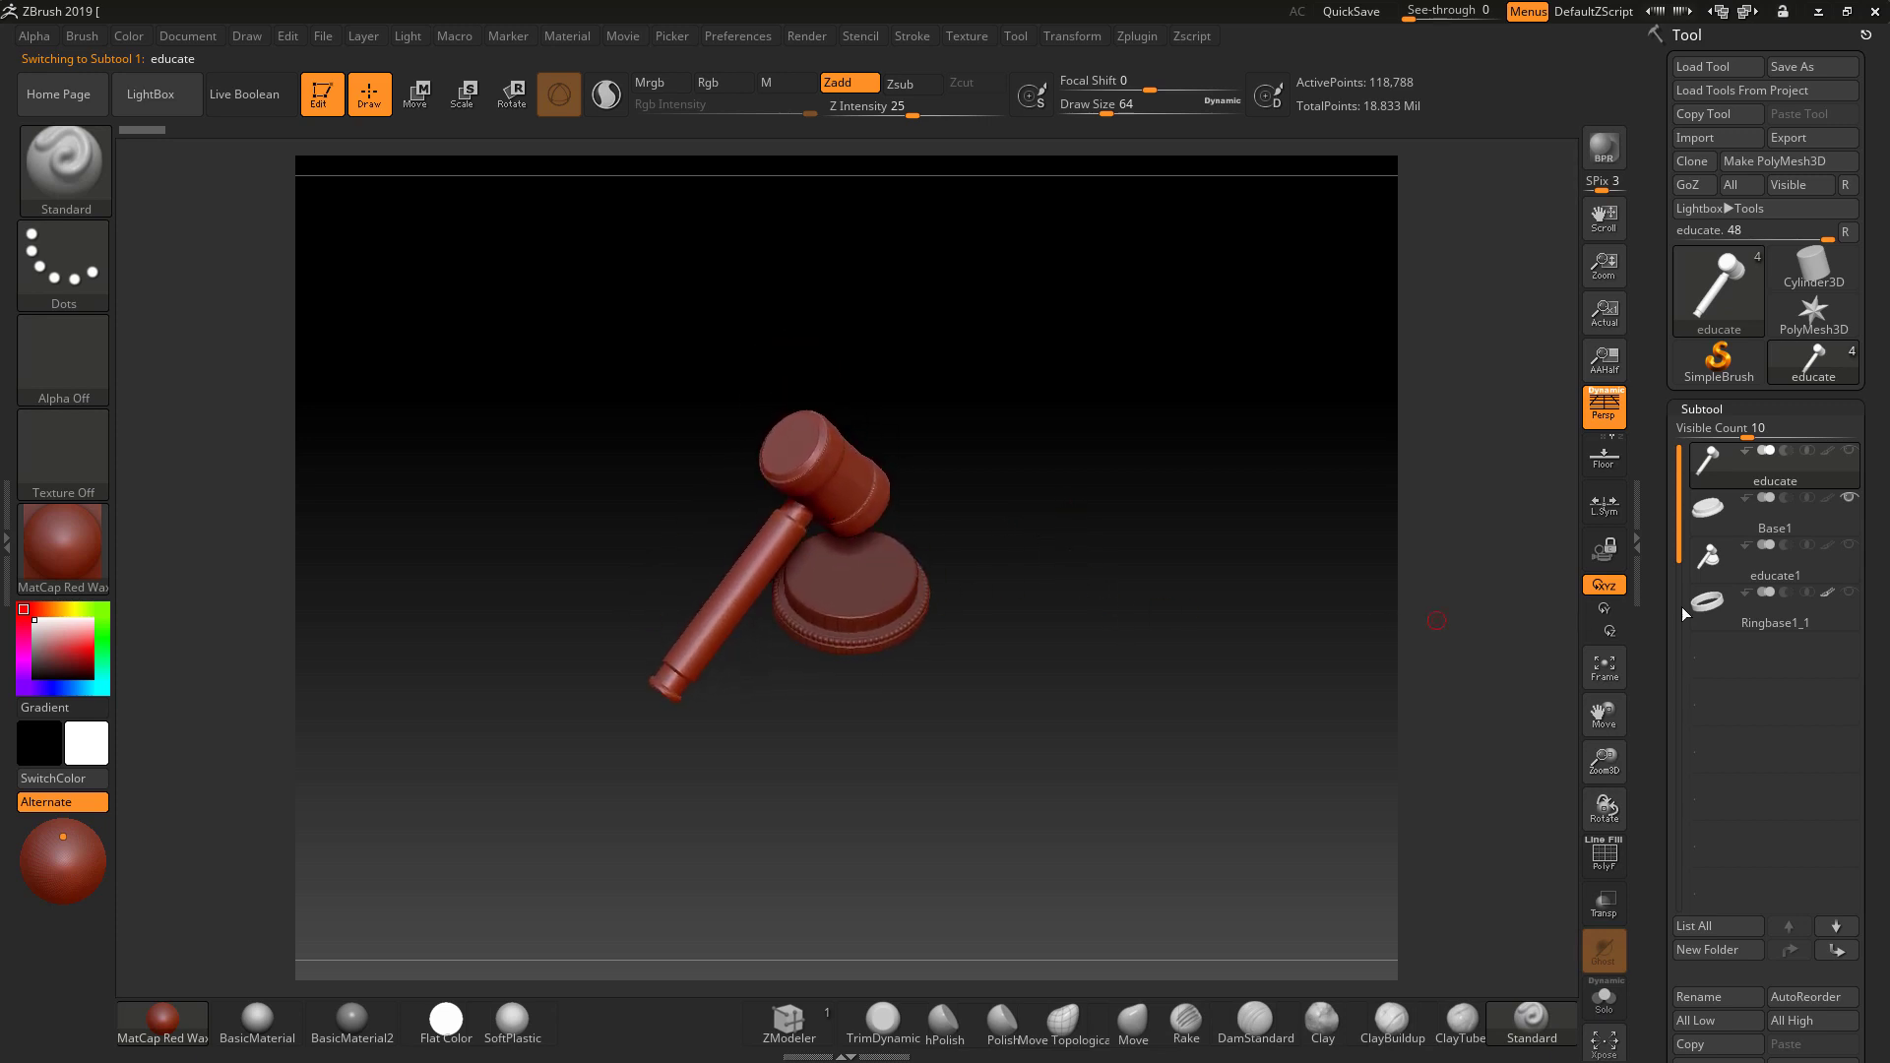
mouse_move(1713, 457)
Capture the displayed gavel and base as an alpha with GrabDoc.
left_click(63, 360)
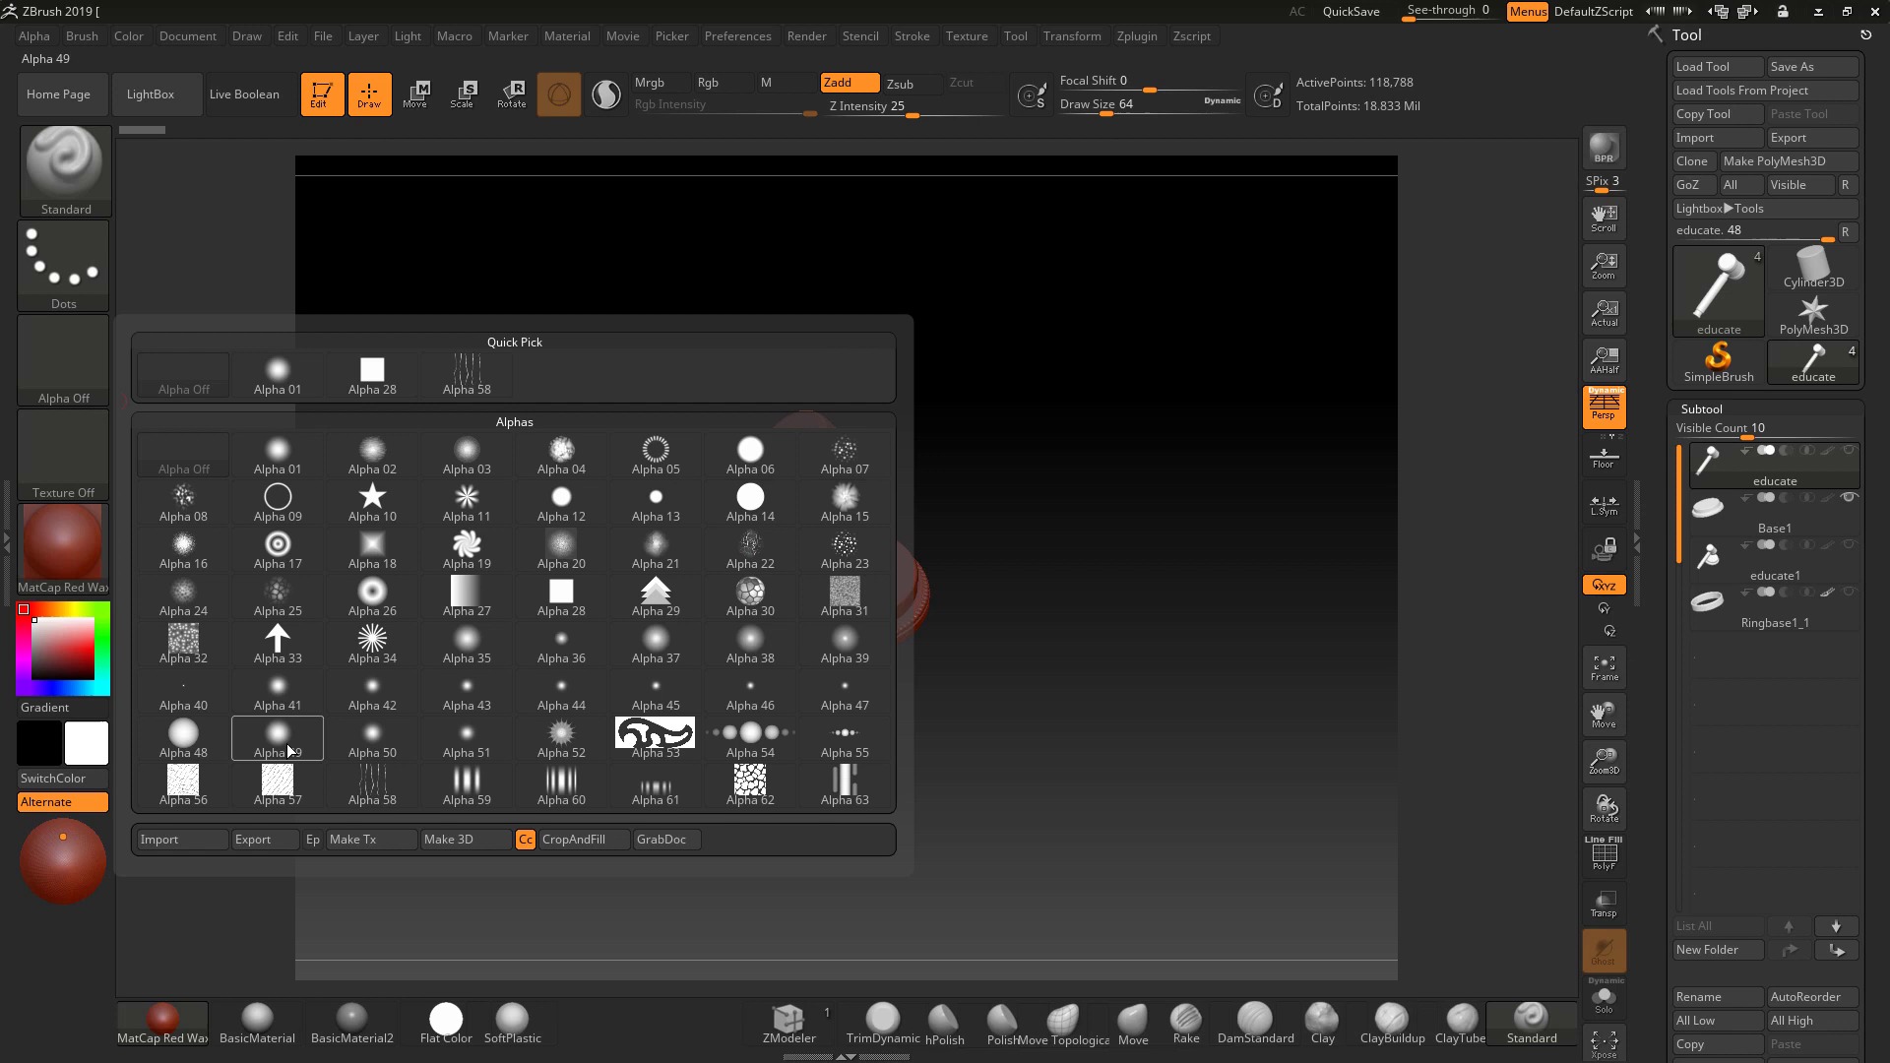
left_click(673, 840)
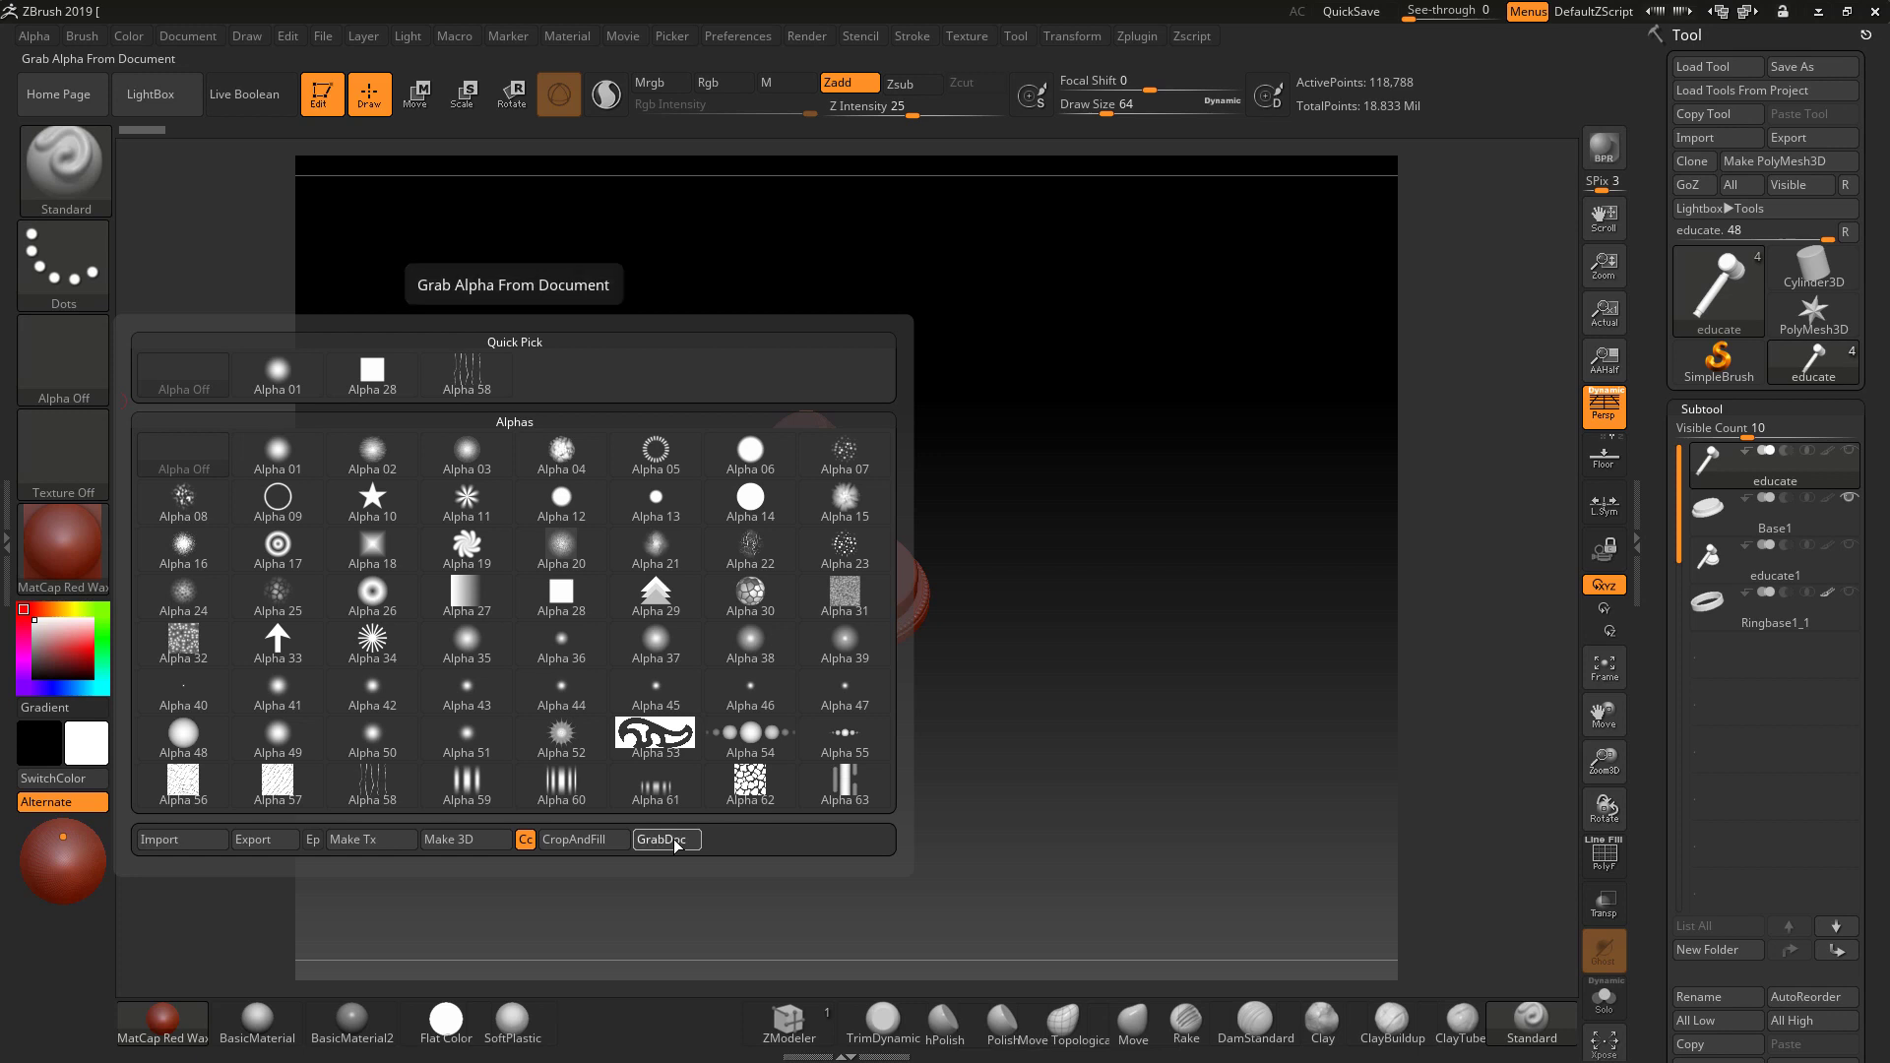
mouse_move(68, 364)
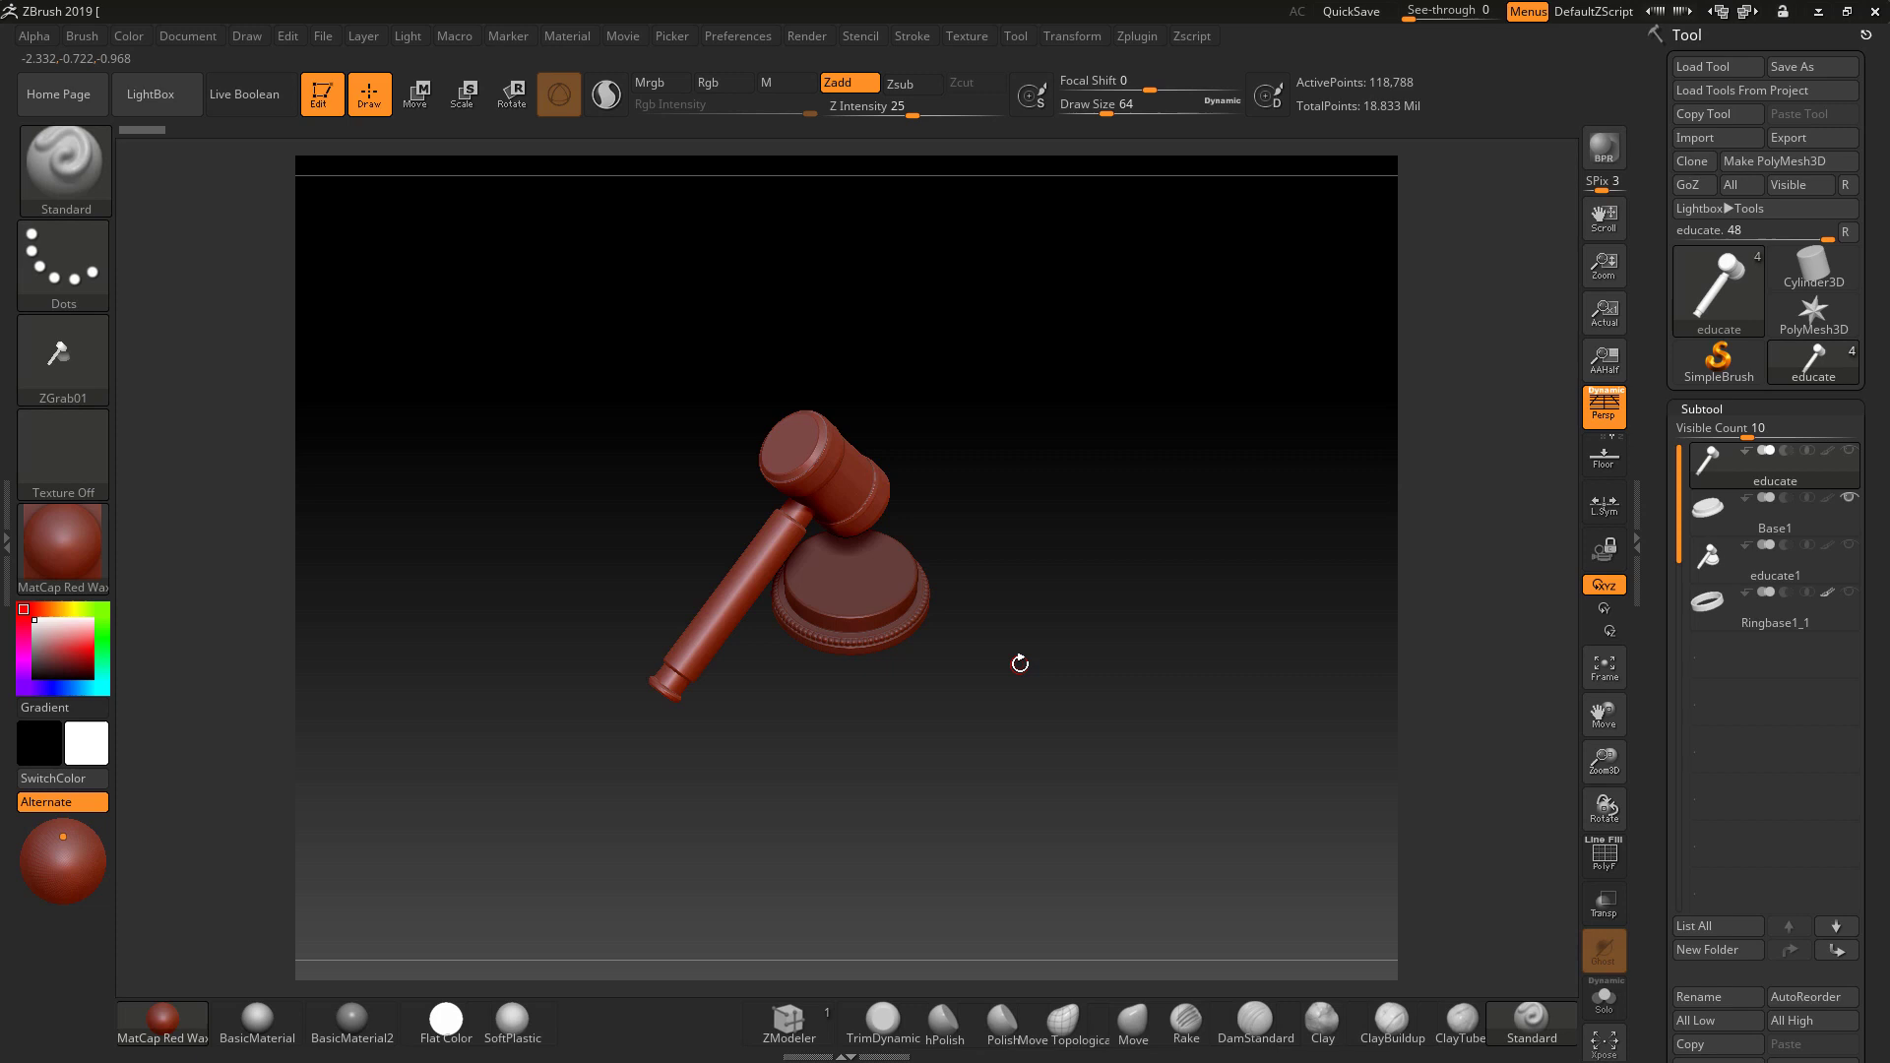
Set the Standard brush's stroke type to DragRect.
left_click(172, 35)
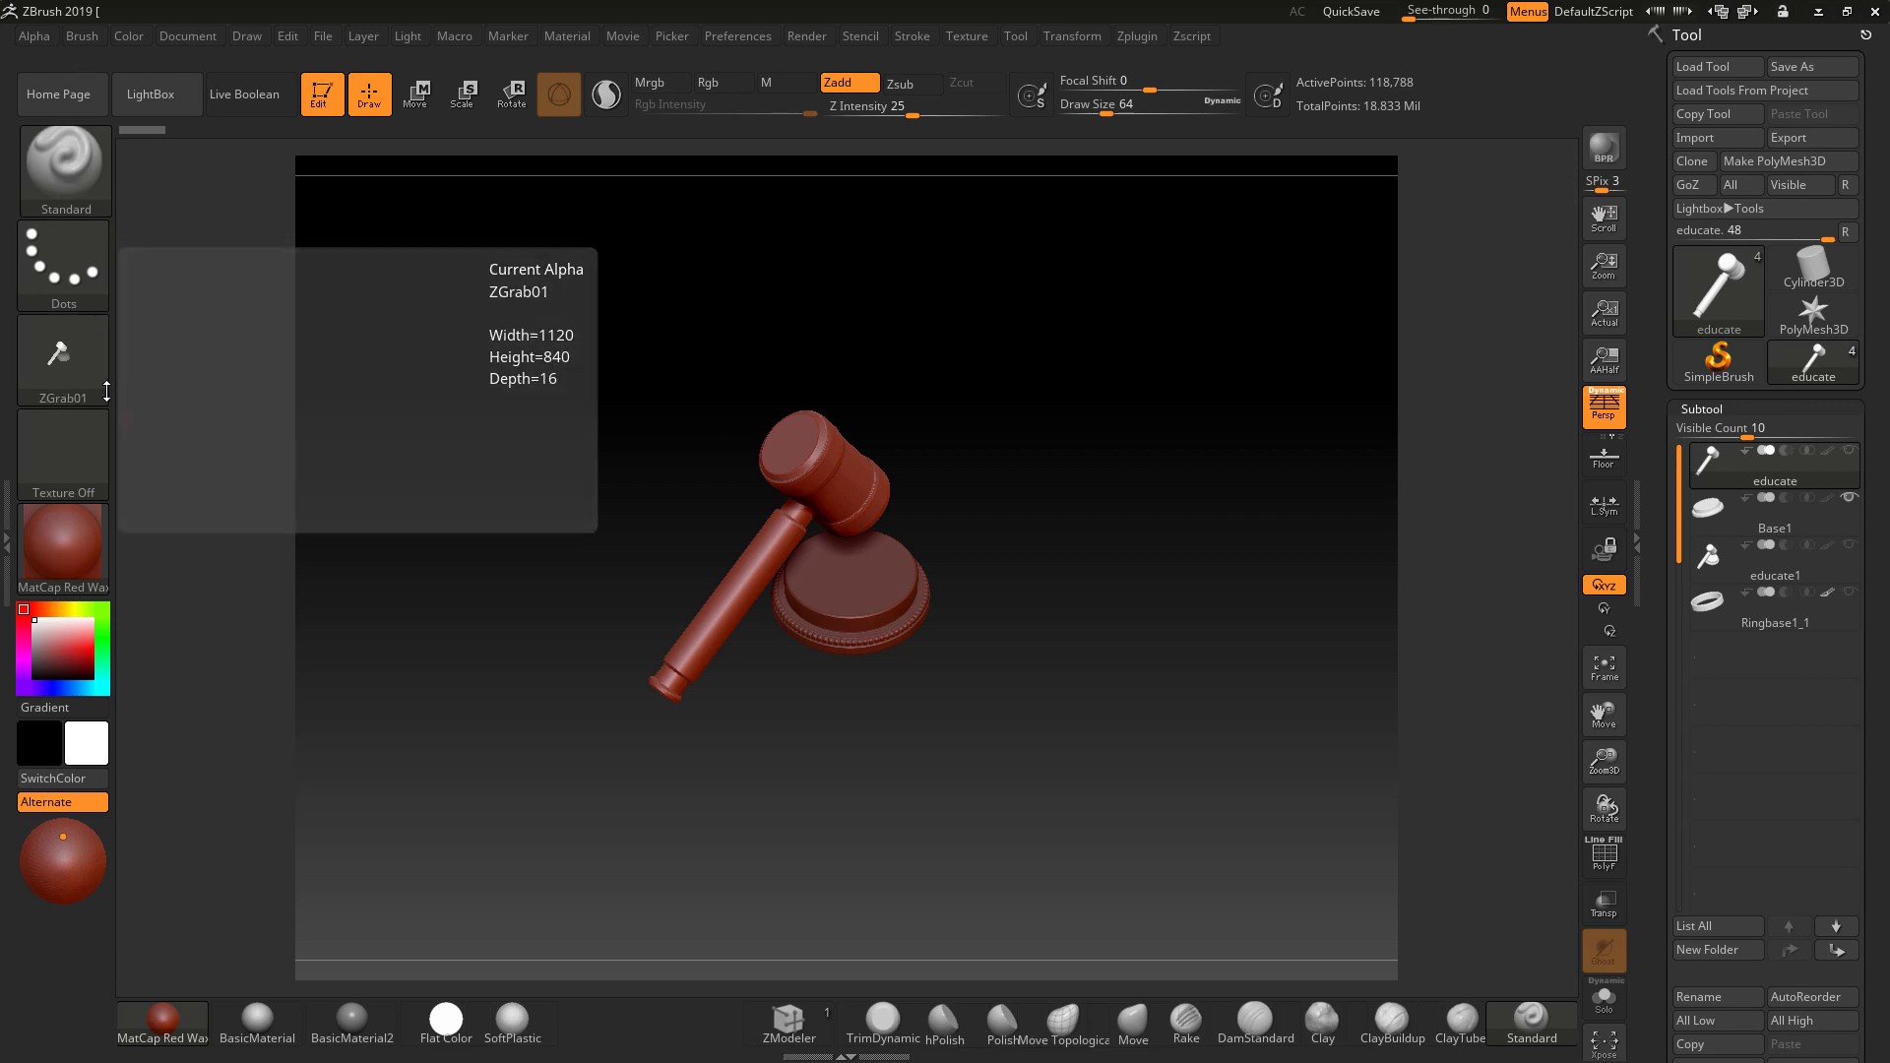
left_click(63, 267)
left_click(275, 285)
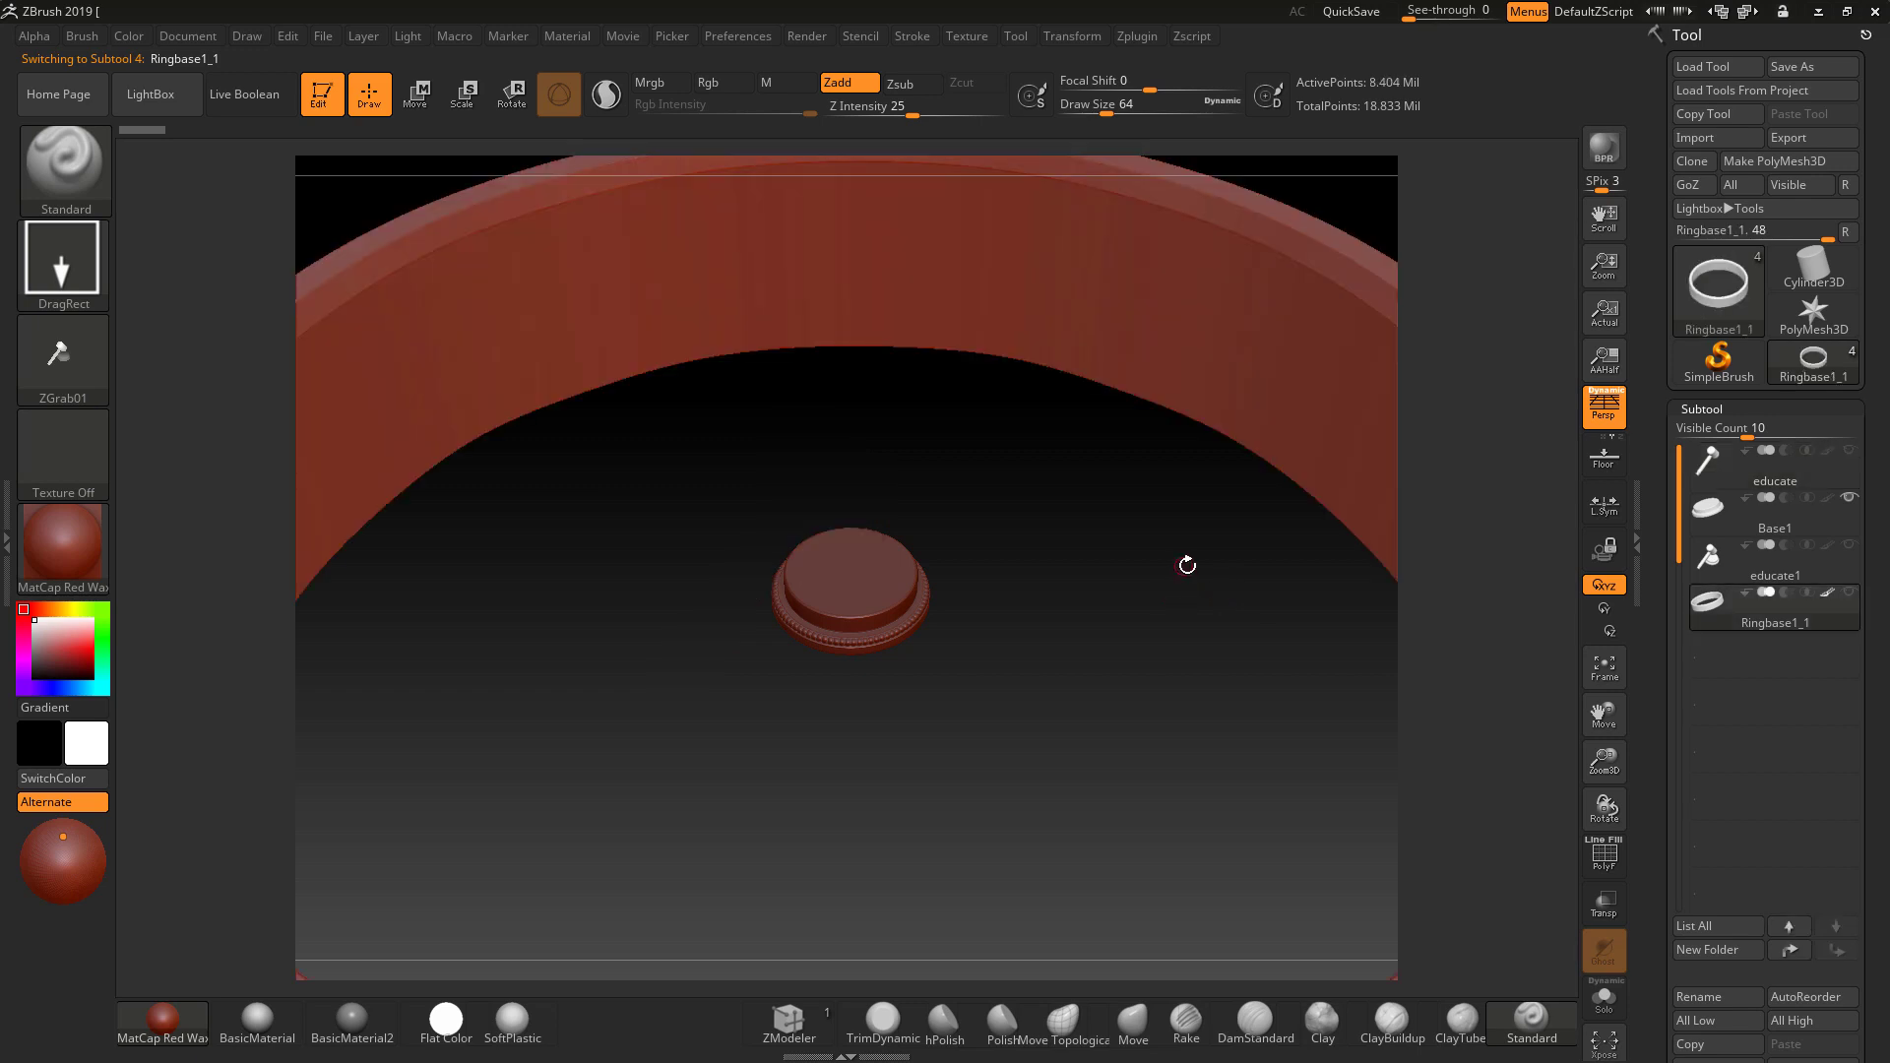
Hide Base1 and stamp the grabbed gavel alpha onto the outer face of Ringbase1_1.
left_click_drag(1187, 565, 1244, 705)
left_click(1851, 498)
left_click_drag(1342, 747, 874, 645, "alt")
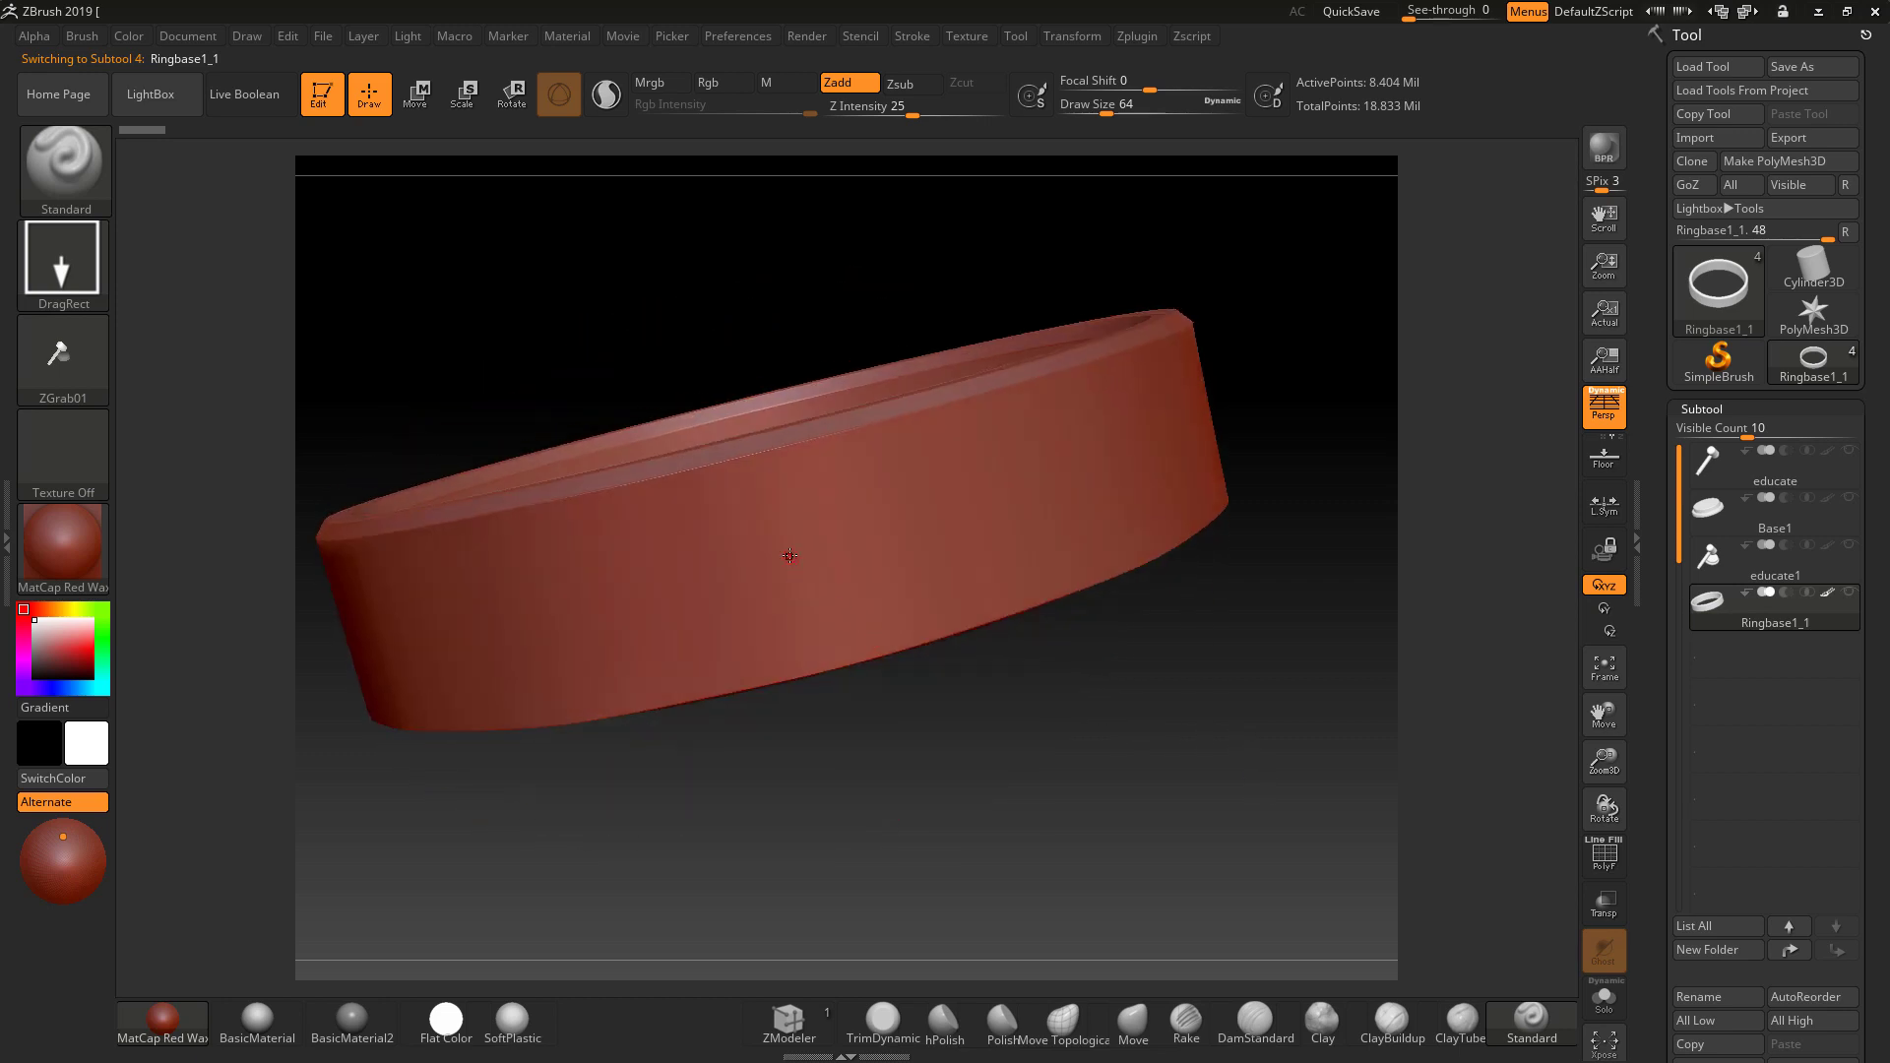
left_click_drag(888, 571, 759, 267)
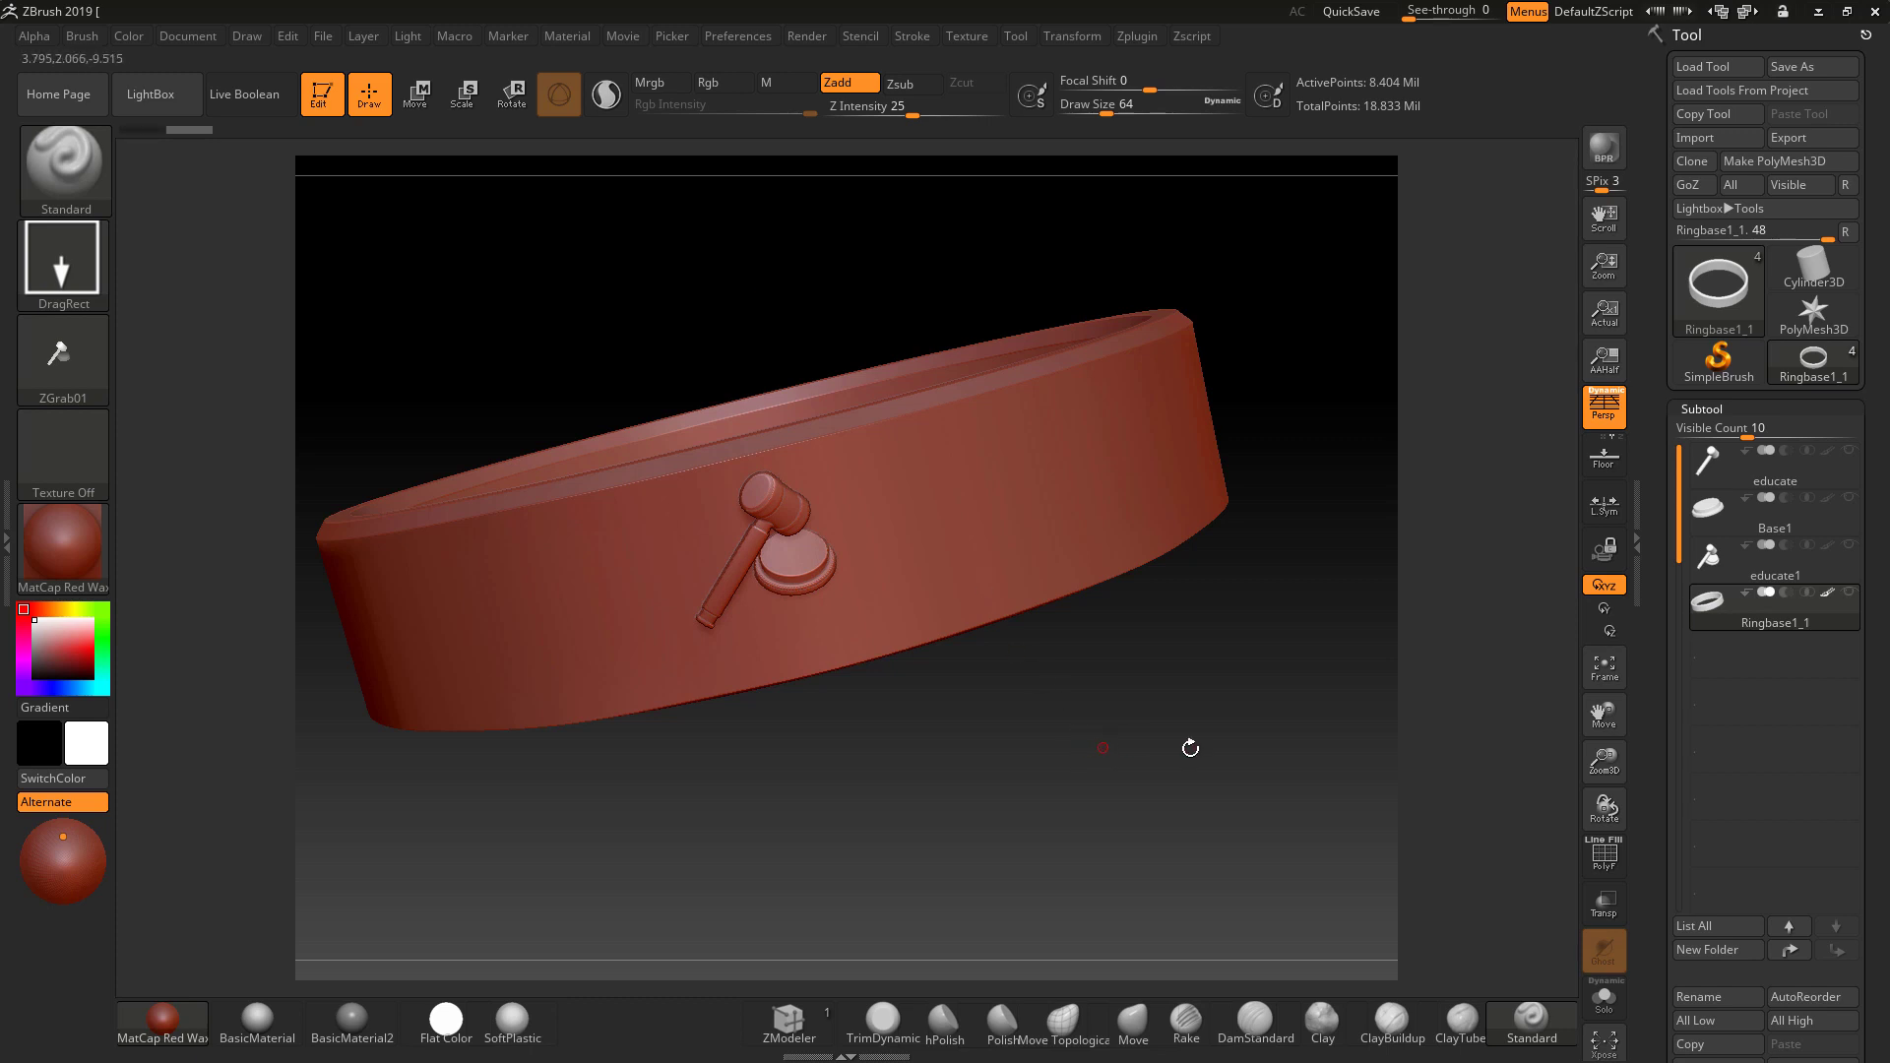
left_click_drag(1190, 748, 1124, 784)
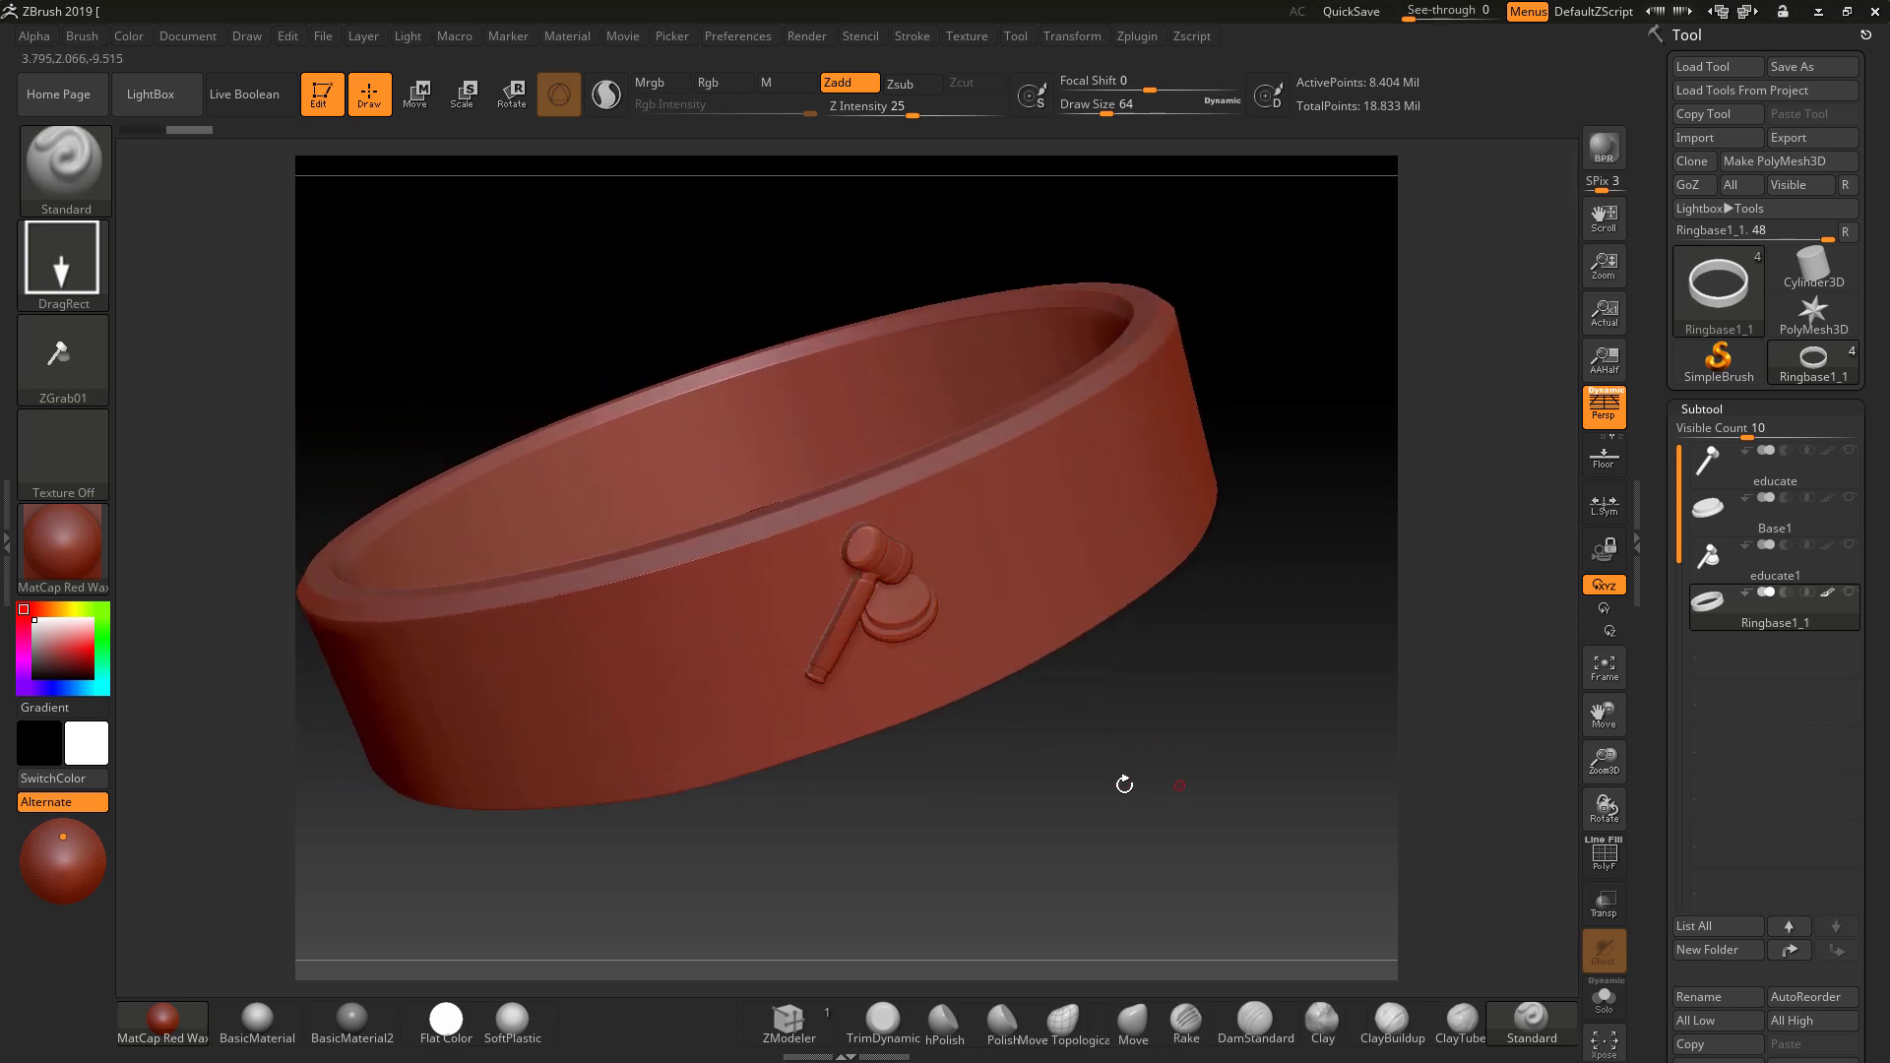
Select the educate1 gavel-and-base subtool and start creating an alpha from its mesh.
left_click(1710, 563)
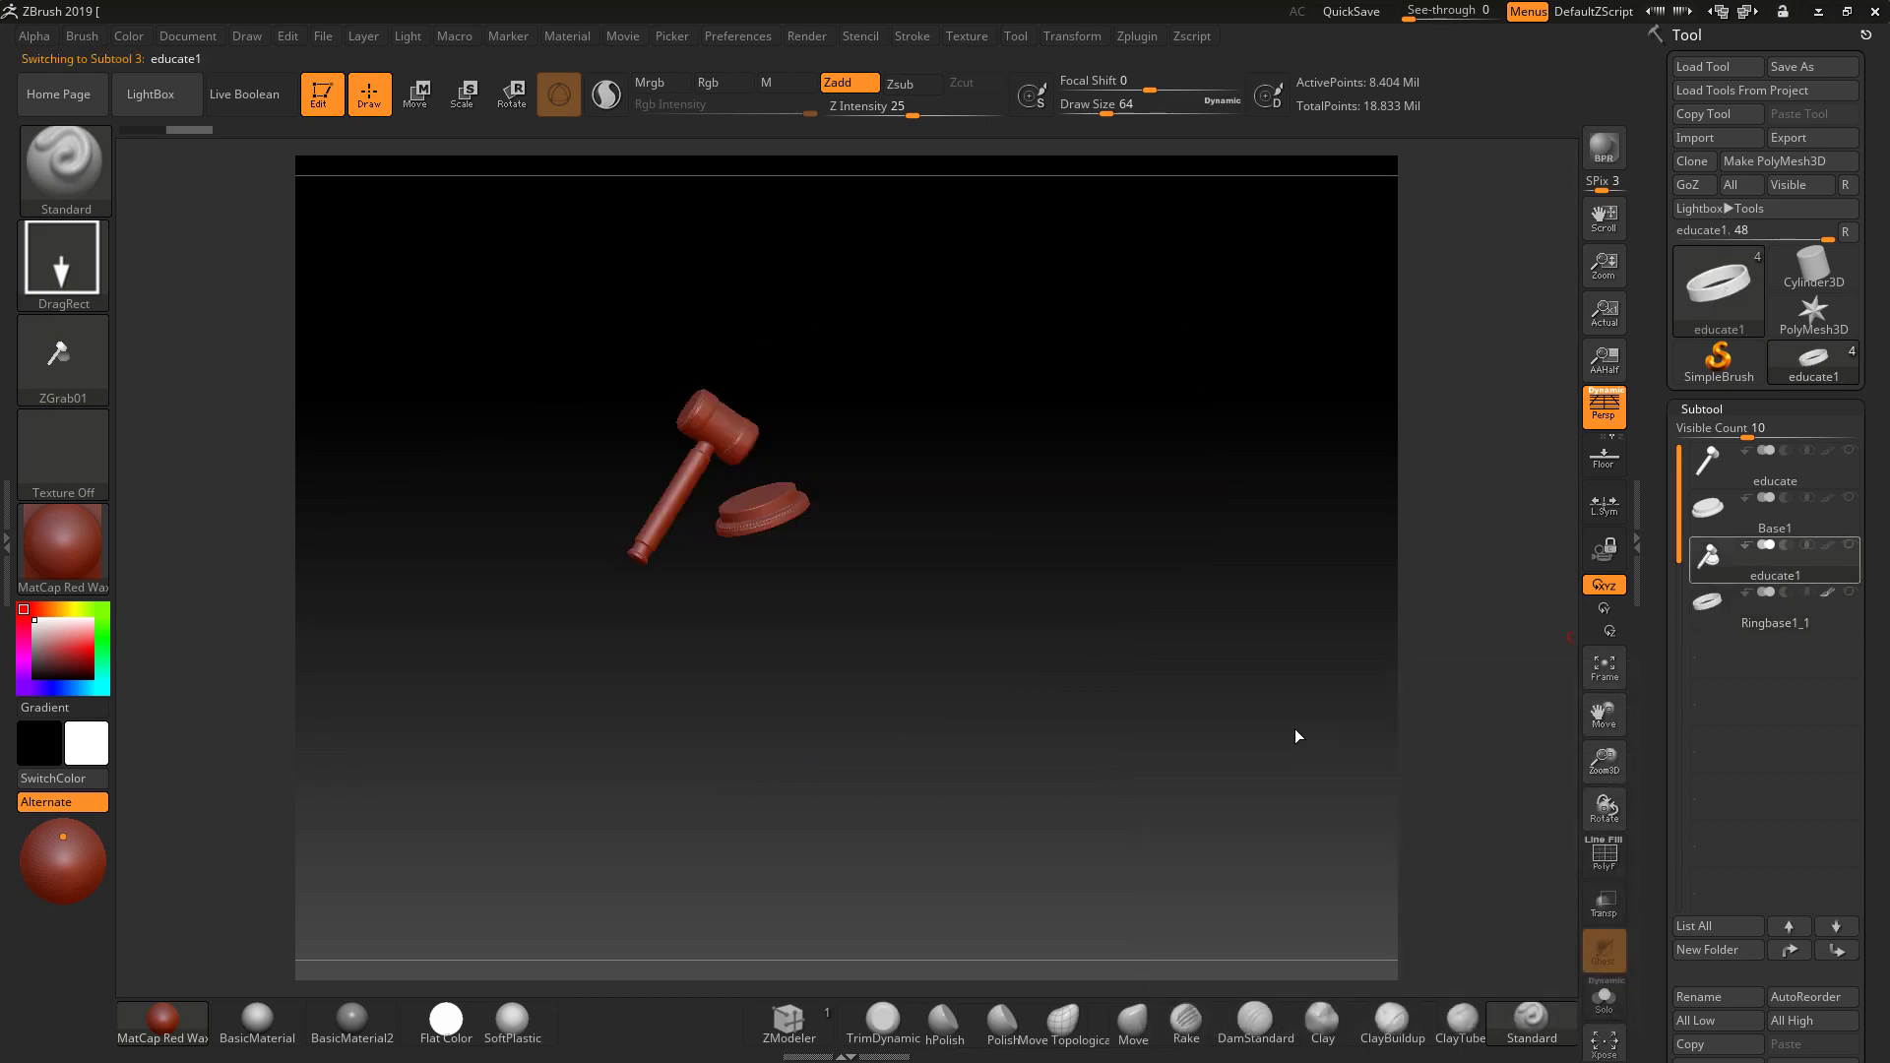
left_click_drag(1074, 616, 1115, 678)
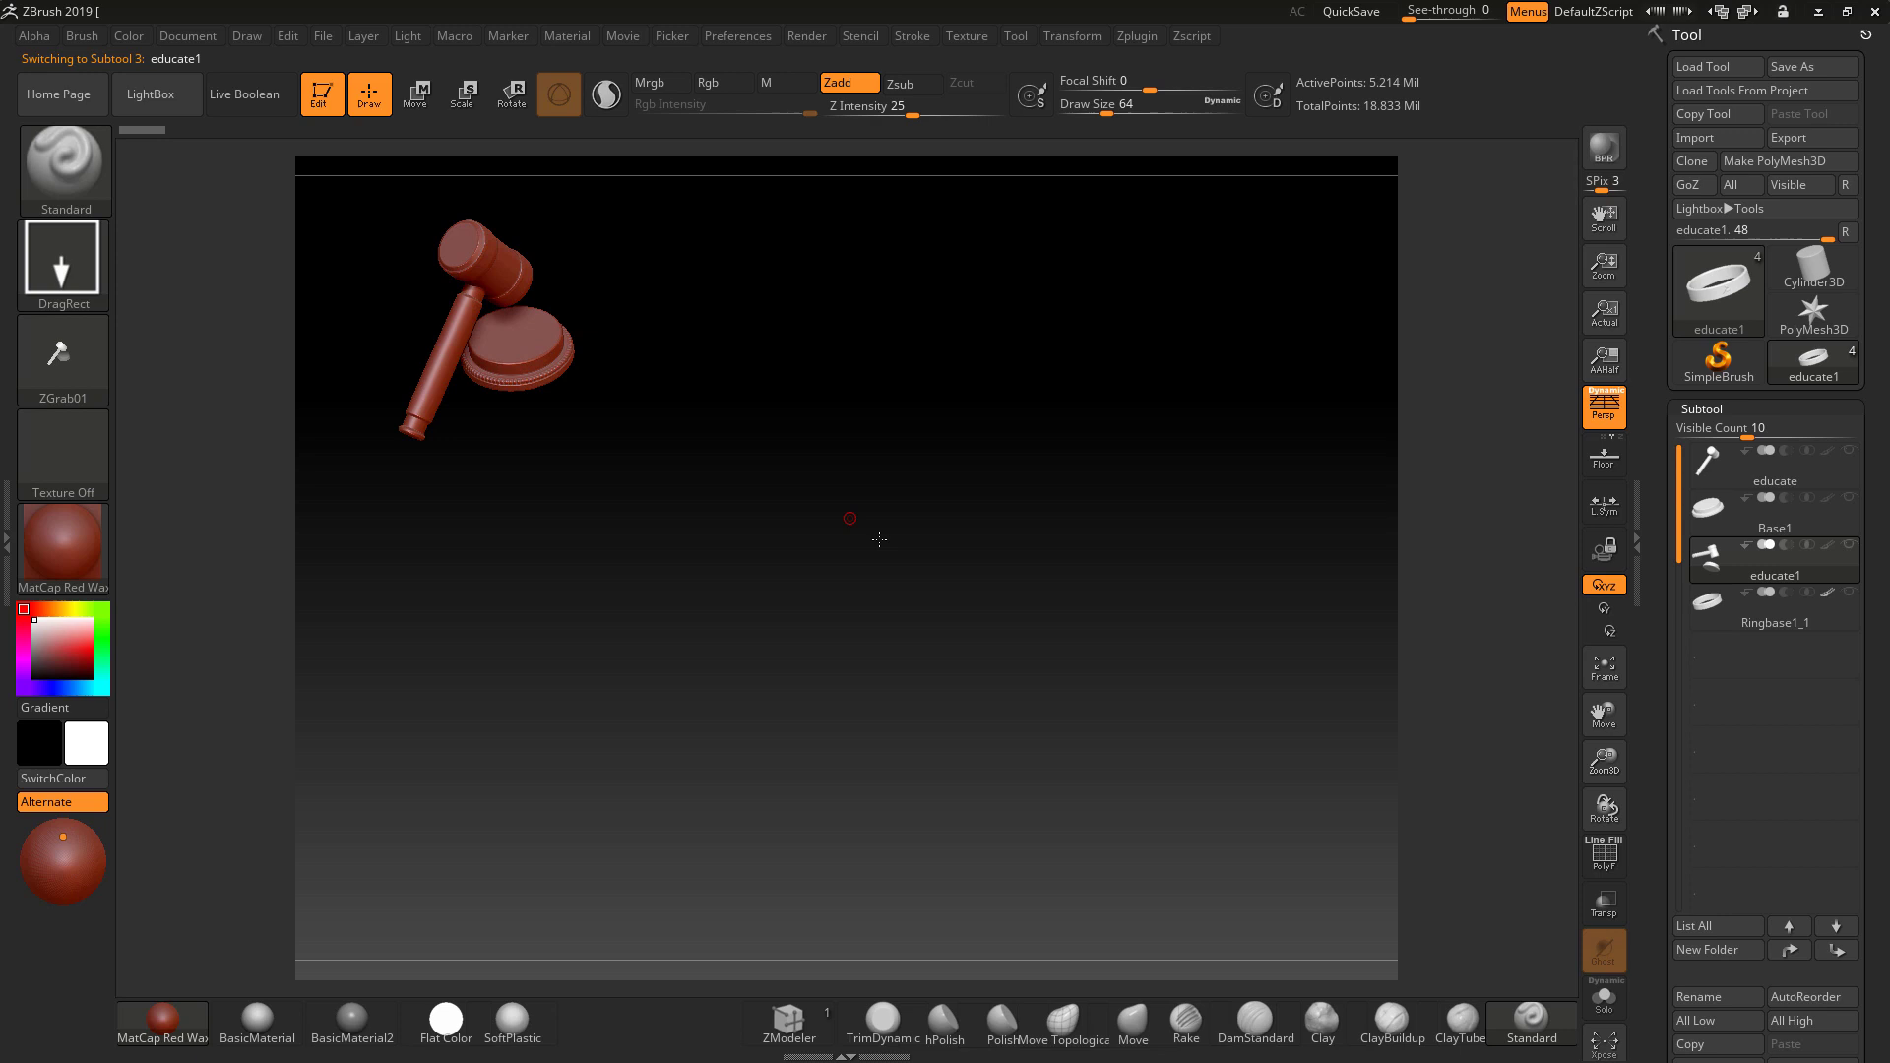
left_click(871, 534, "alt")
left_click_drag(994, 612, 1059, 581)
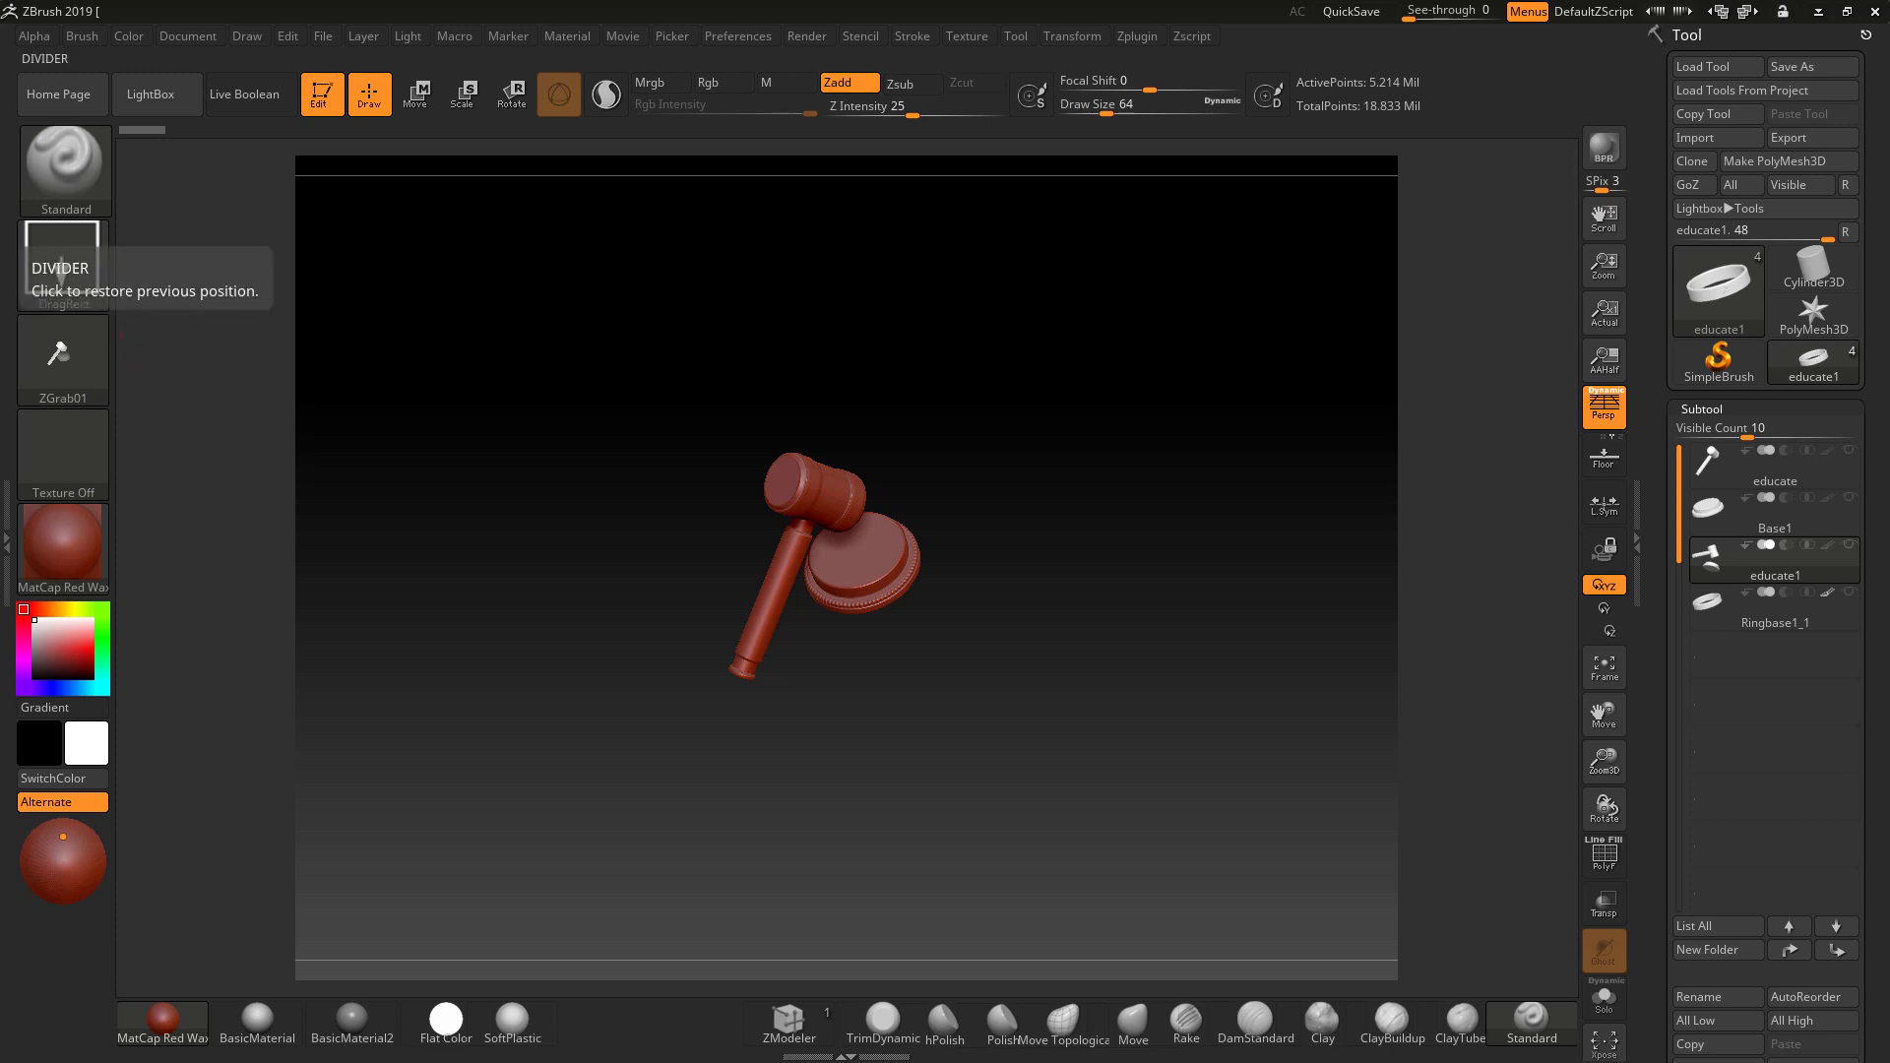
left_click(33, 36)
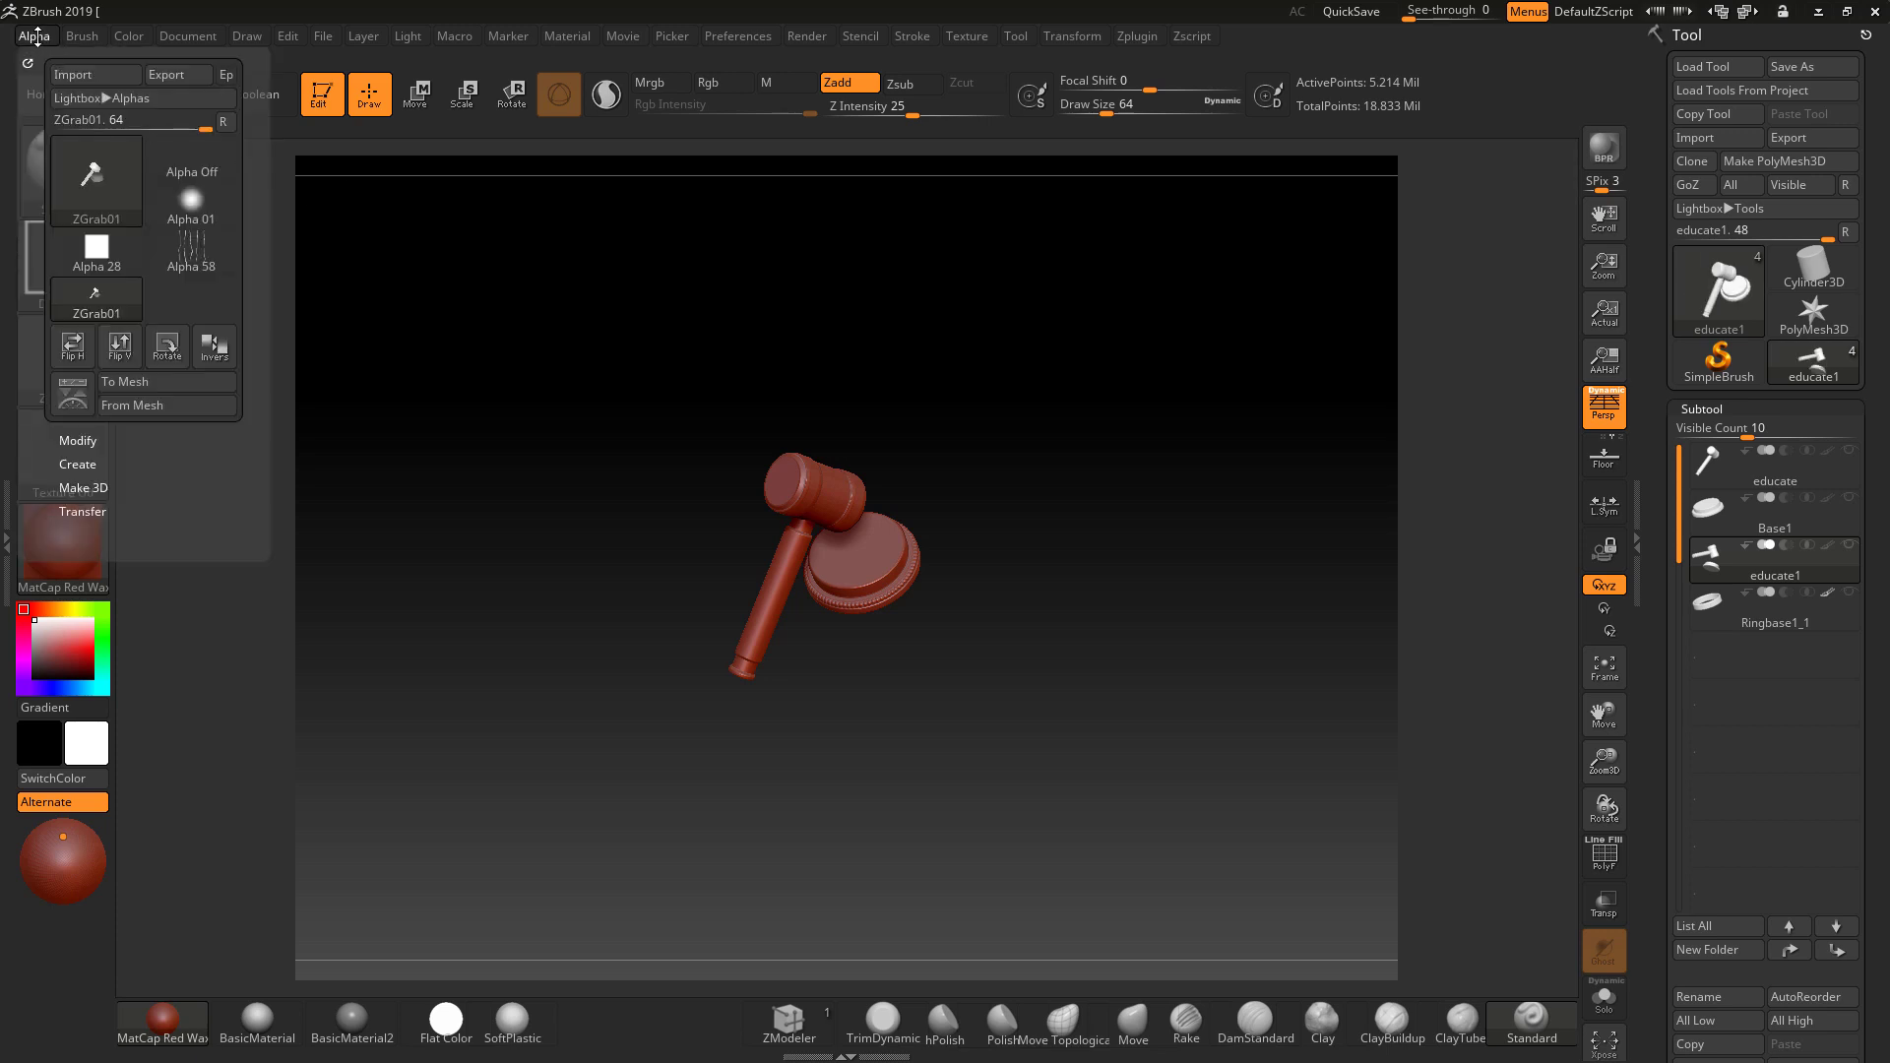
left_click(37, 37)
left_click(39, 38)
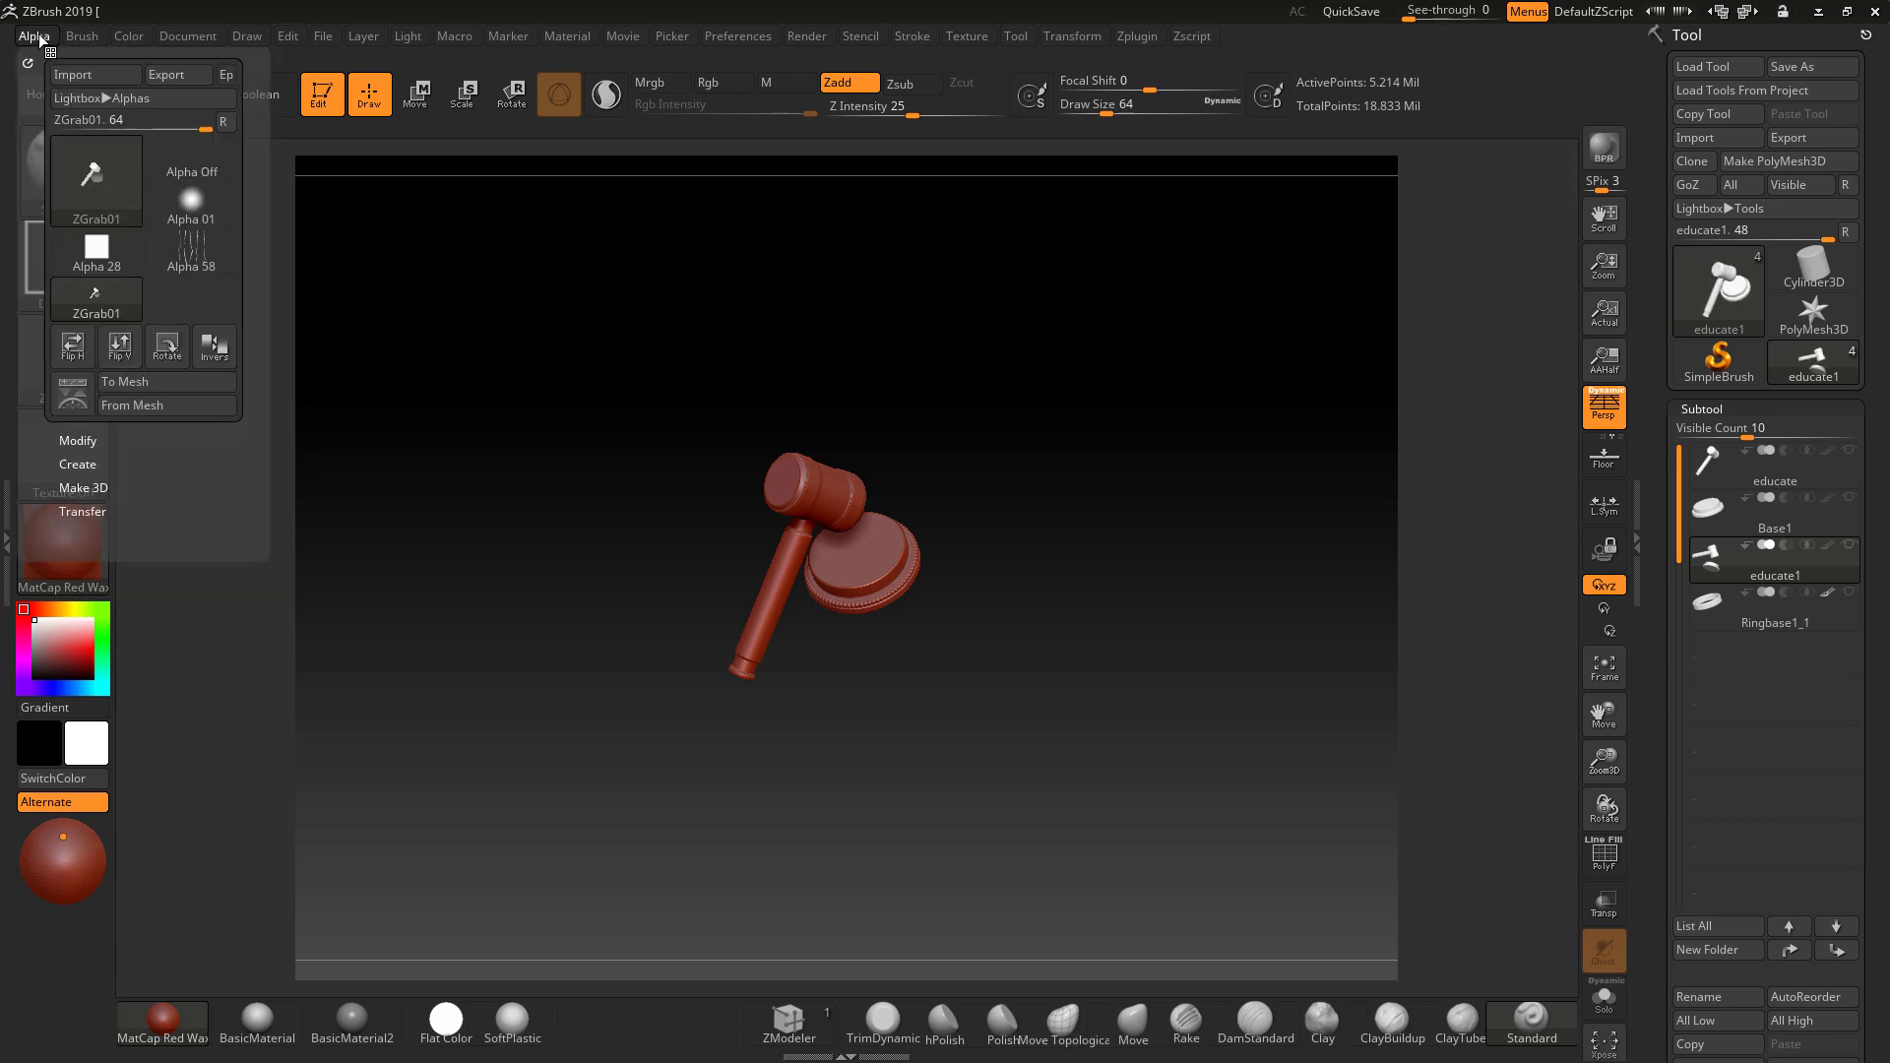
left_click(139, 409)
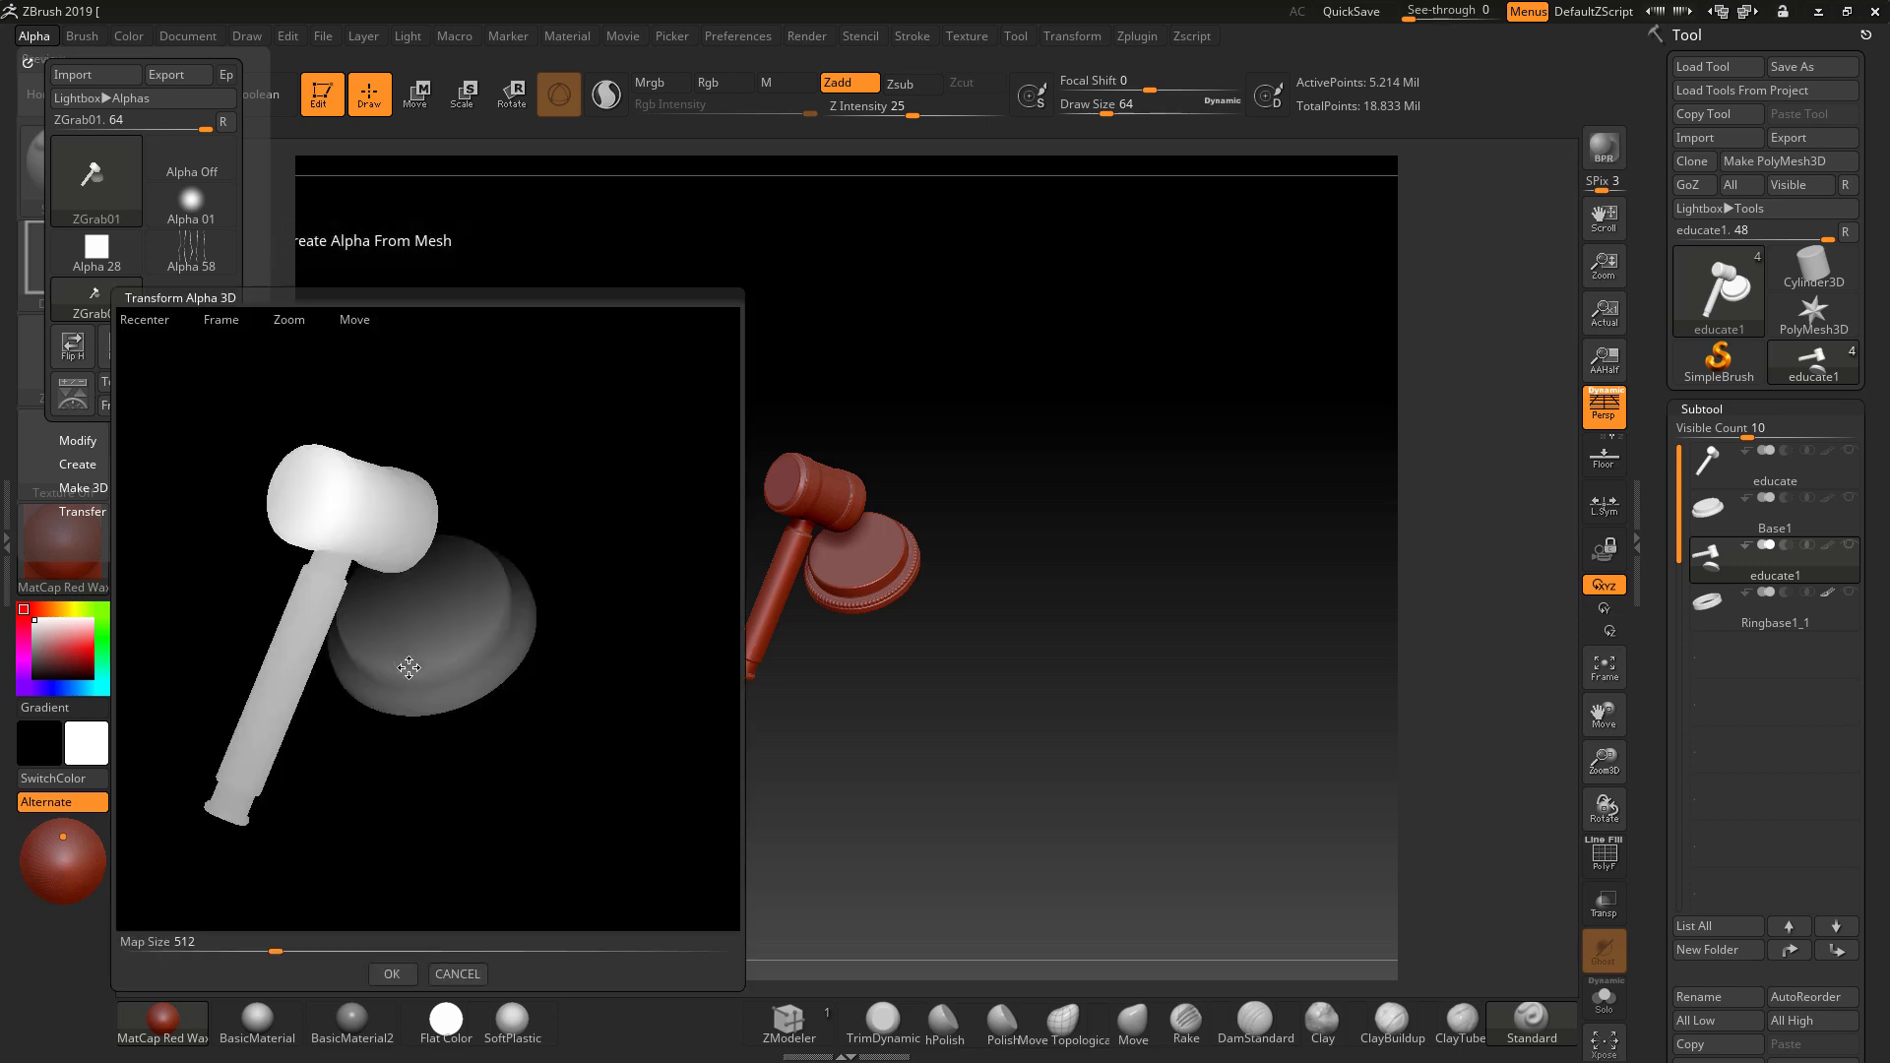
Reposition the gavel in the Transform Alpha 3D preview and set the map size to 2048.
left_click_drag(416, 450, 412, 445)
left_click_drag(350, 321, 374, 327)
left_click_drag(433, 459, 430, 450)
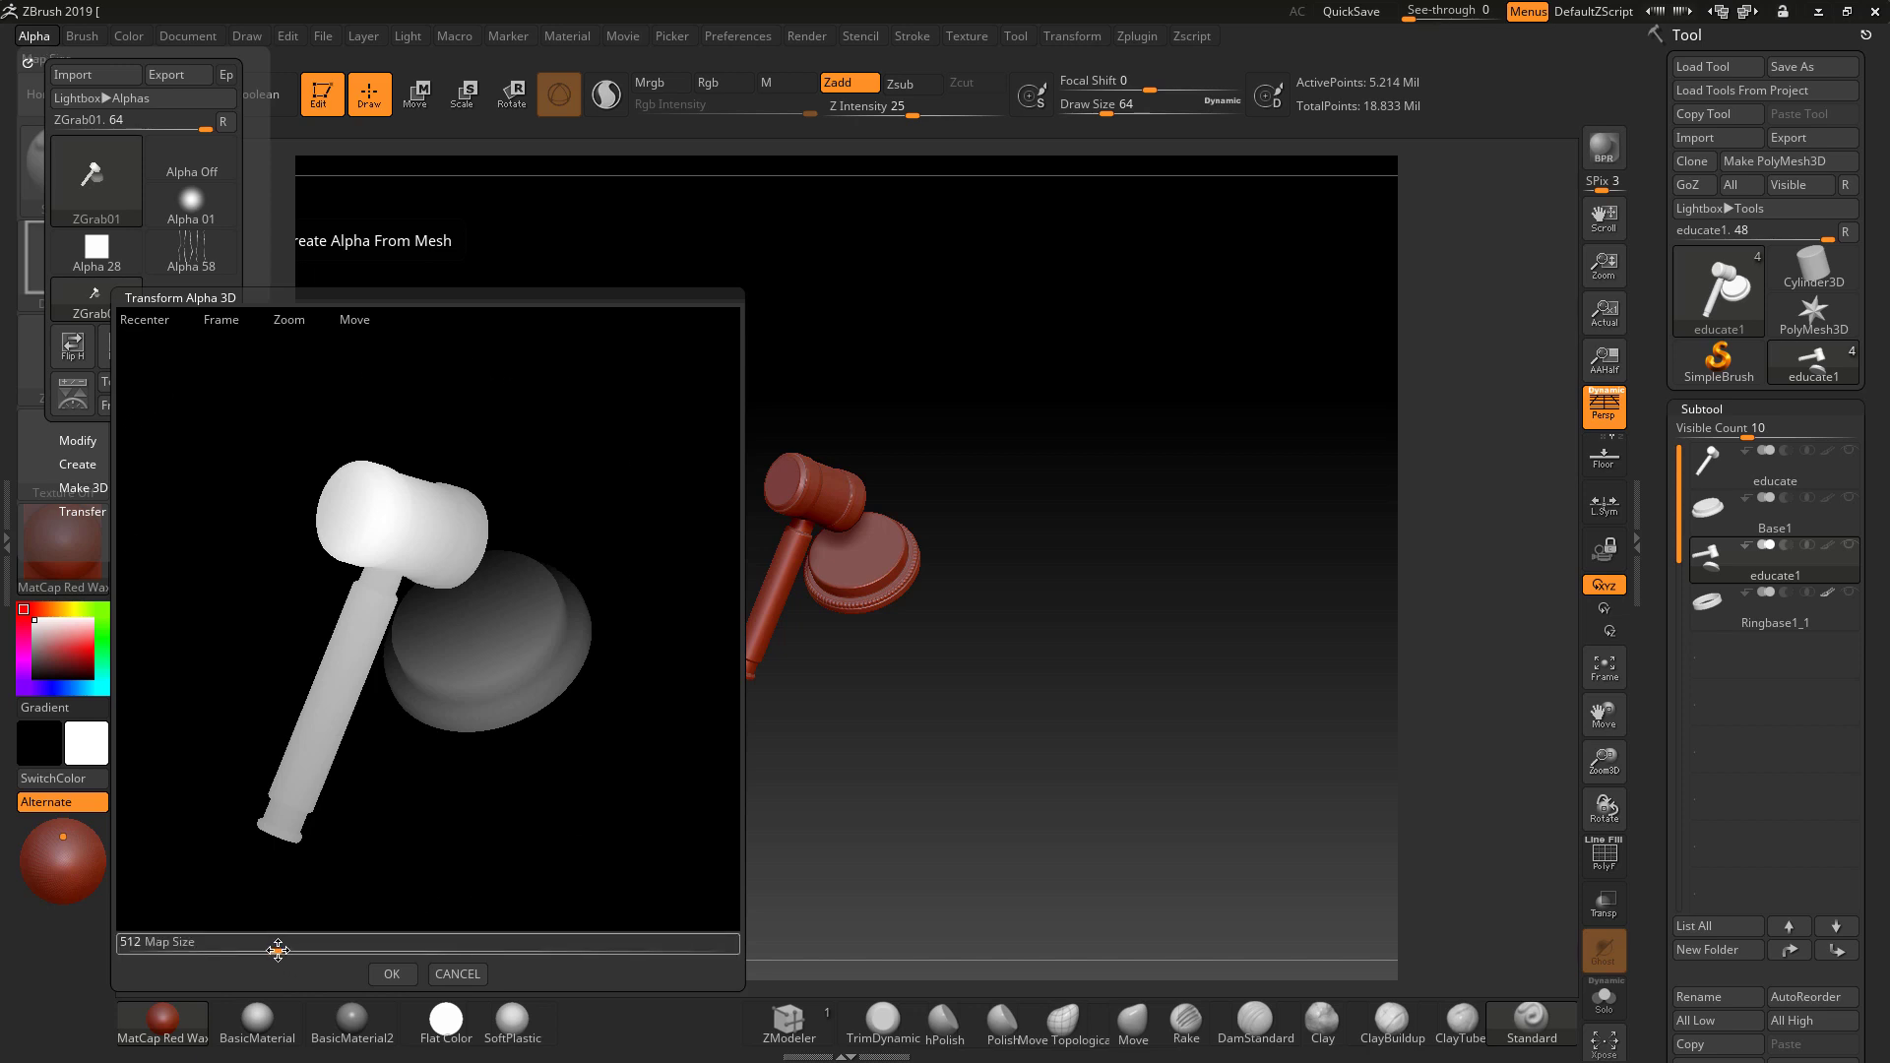
left_click_drag(280, 951, 292, 953)
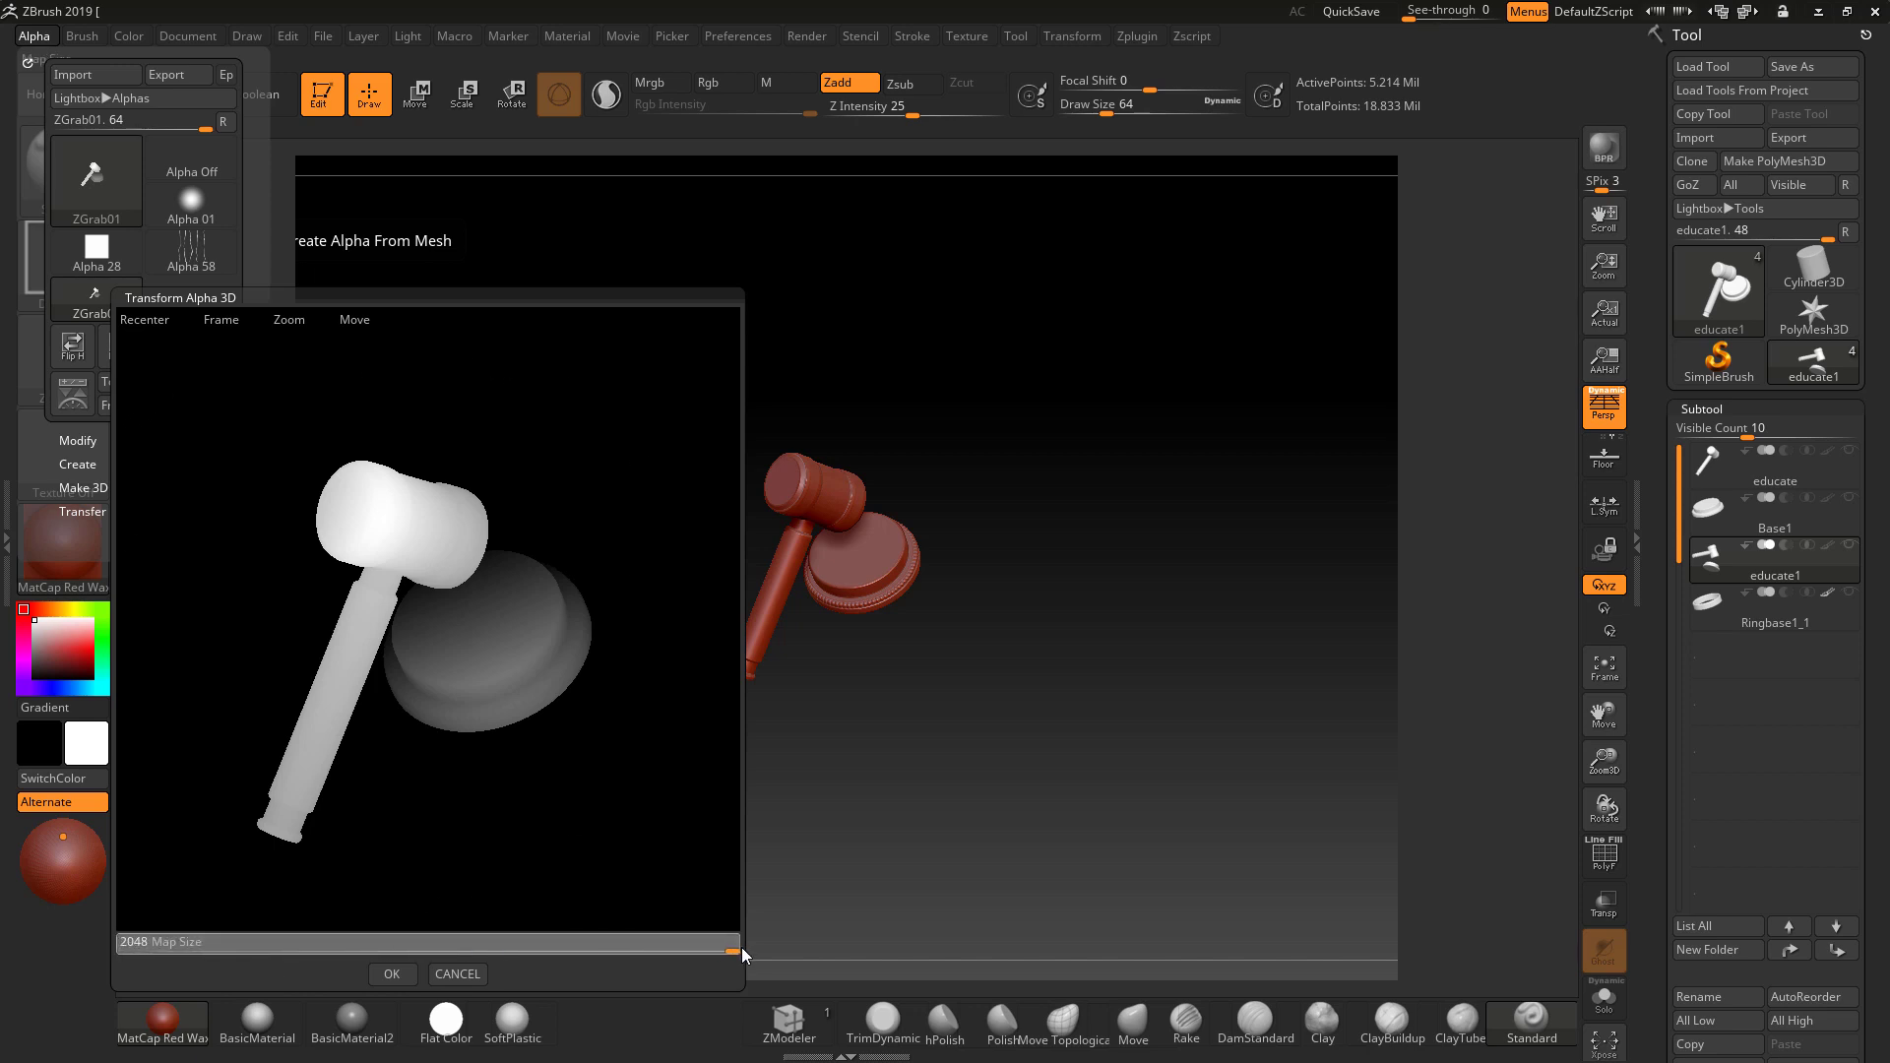
left_click(174, 942)
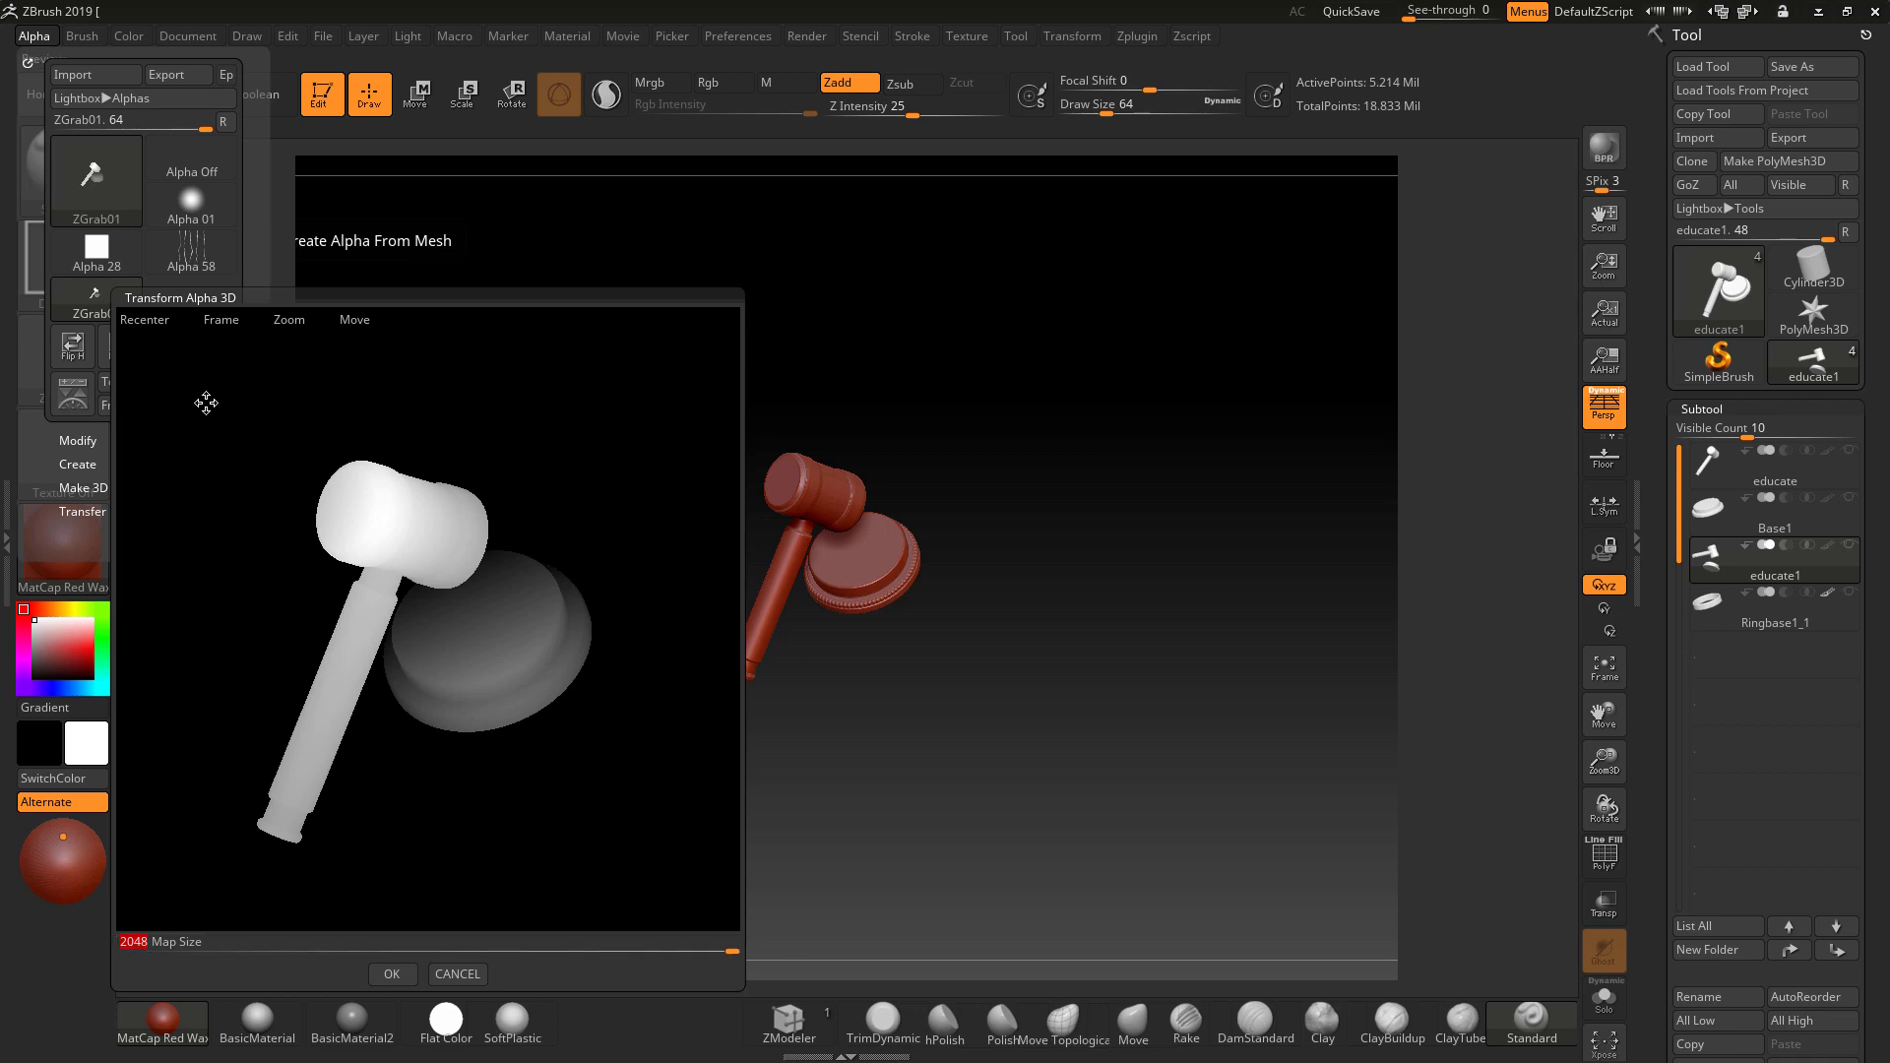
Rotate the gavel to a flatter diagonal, frame it with a margin around it, and generate the alpha.
left_click(138, 321)
mouse_move(295, 414)
left_mouse_down()
mouse_move(309, 485)
mouse_move(296, 442)
left_mouse_up()
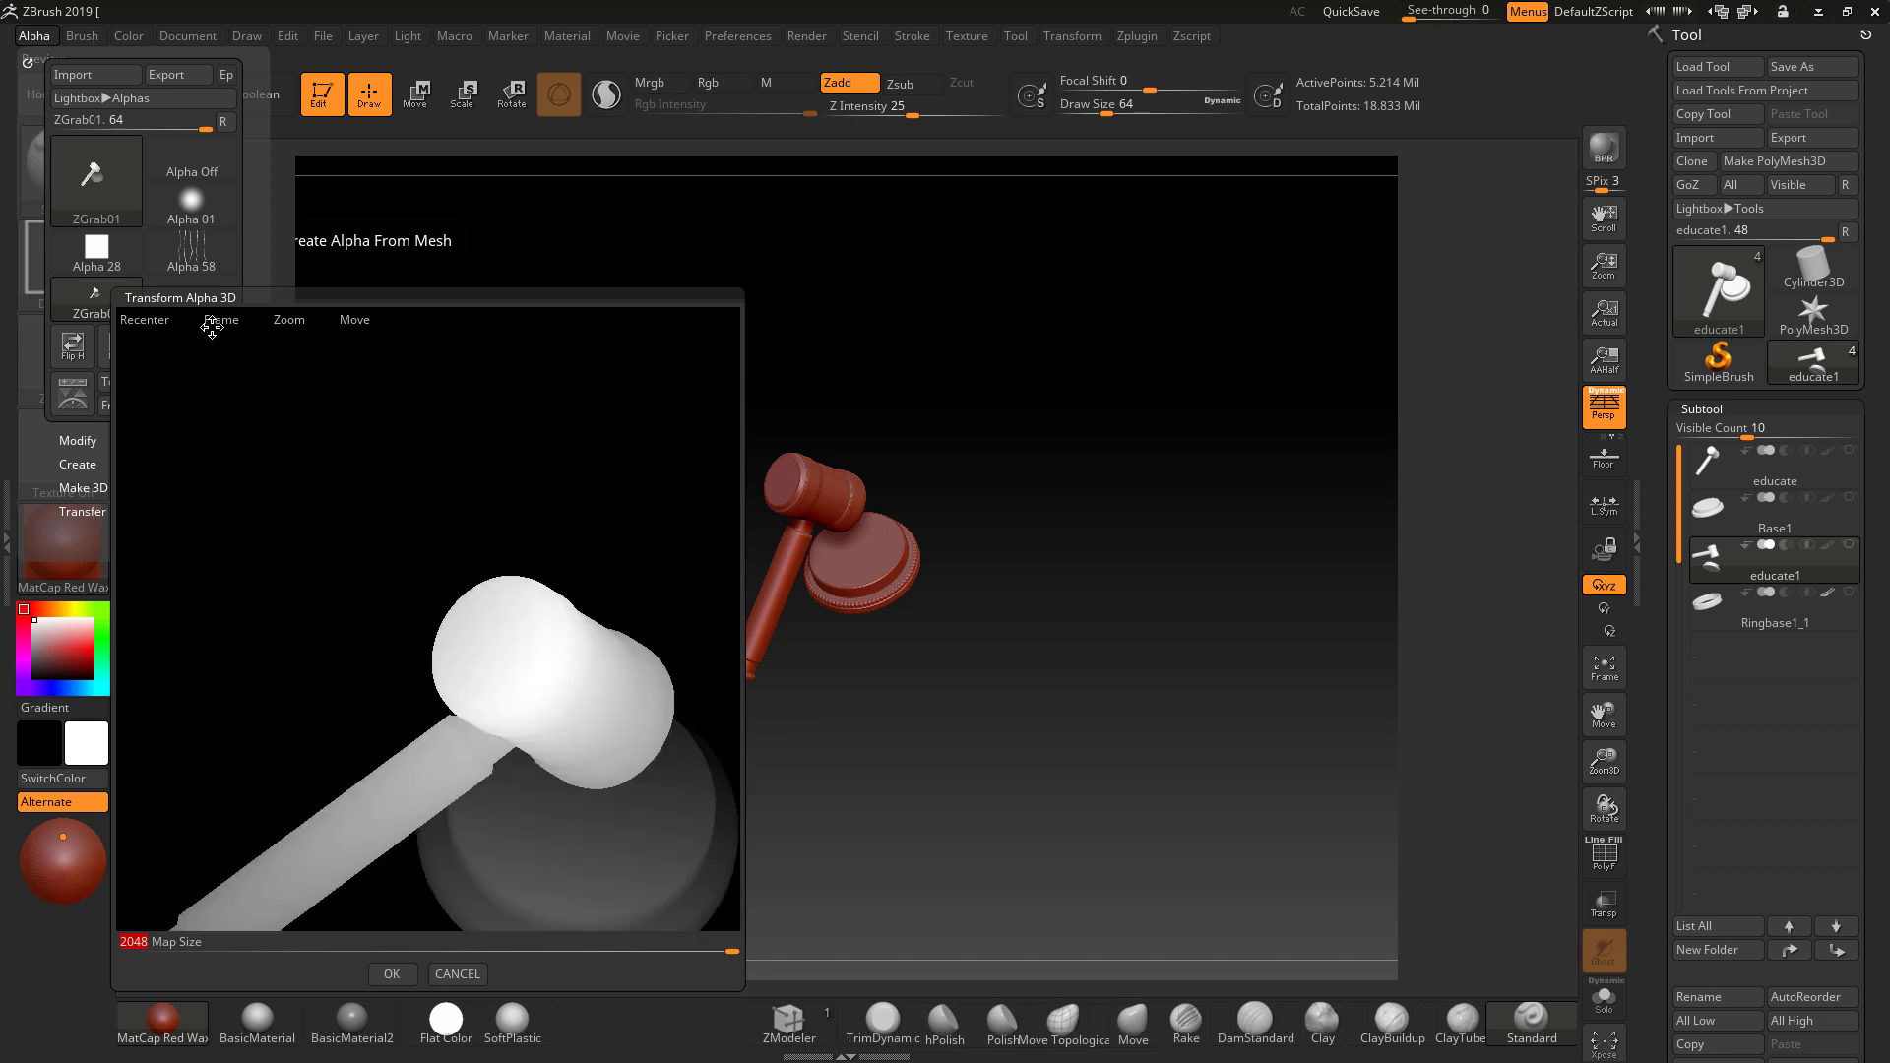
left_click(222, 320)
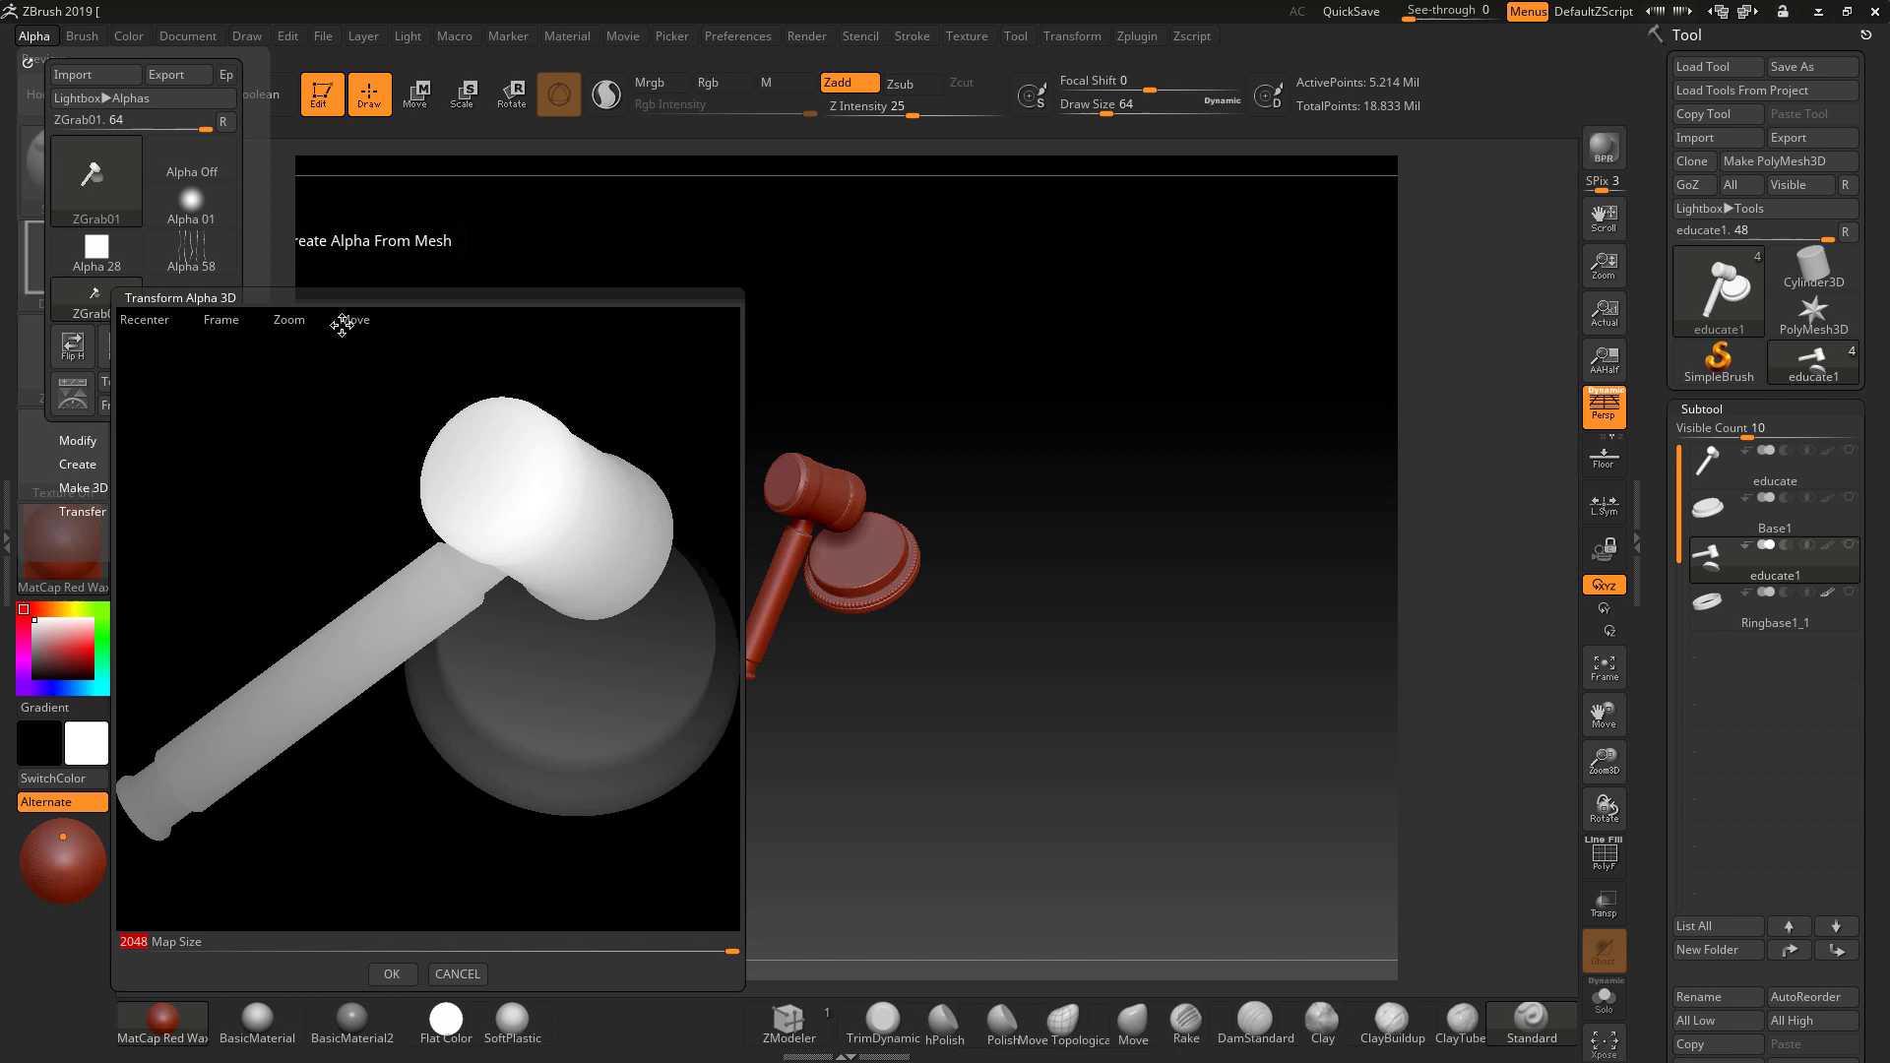
left_click_drag(290, 321, 172, 299)
left_click_drag(354, 321, 329, 317)
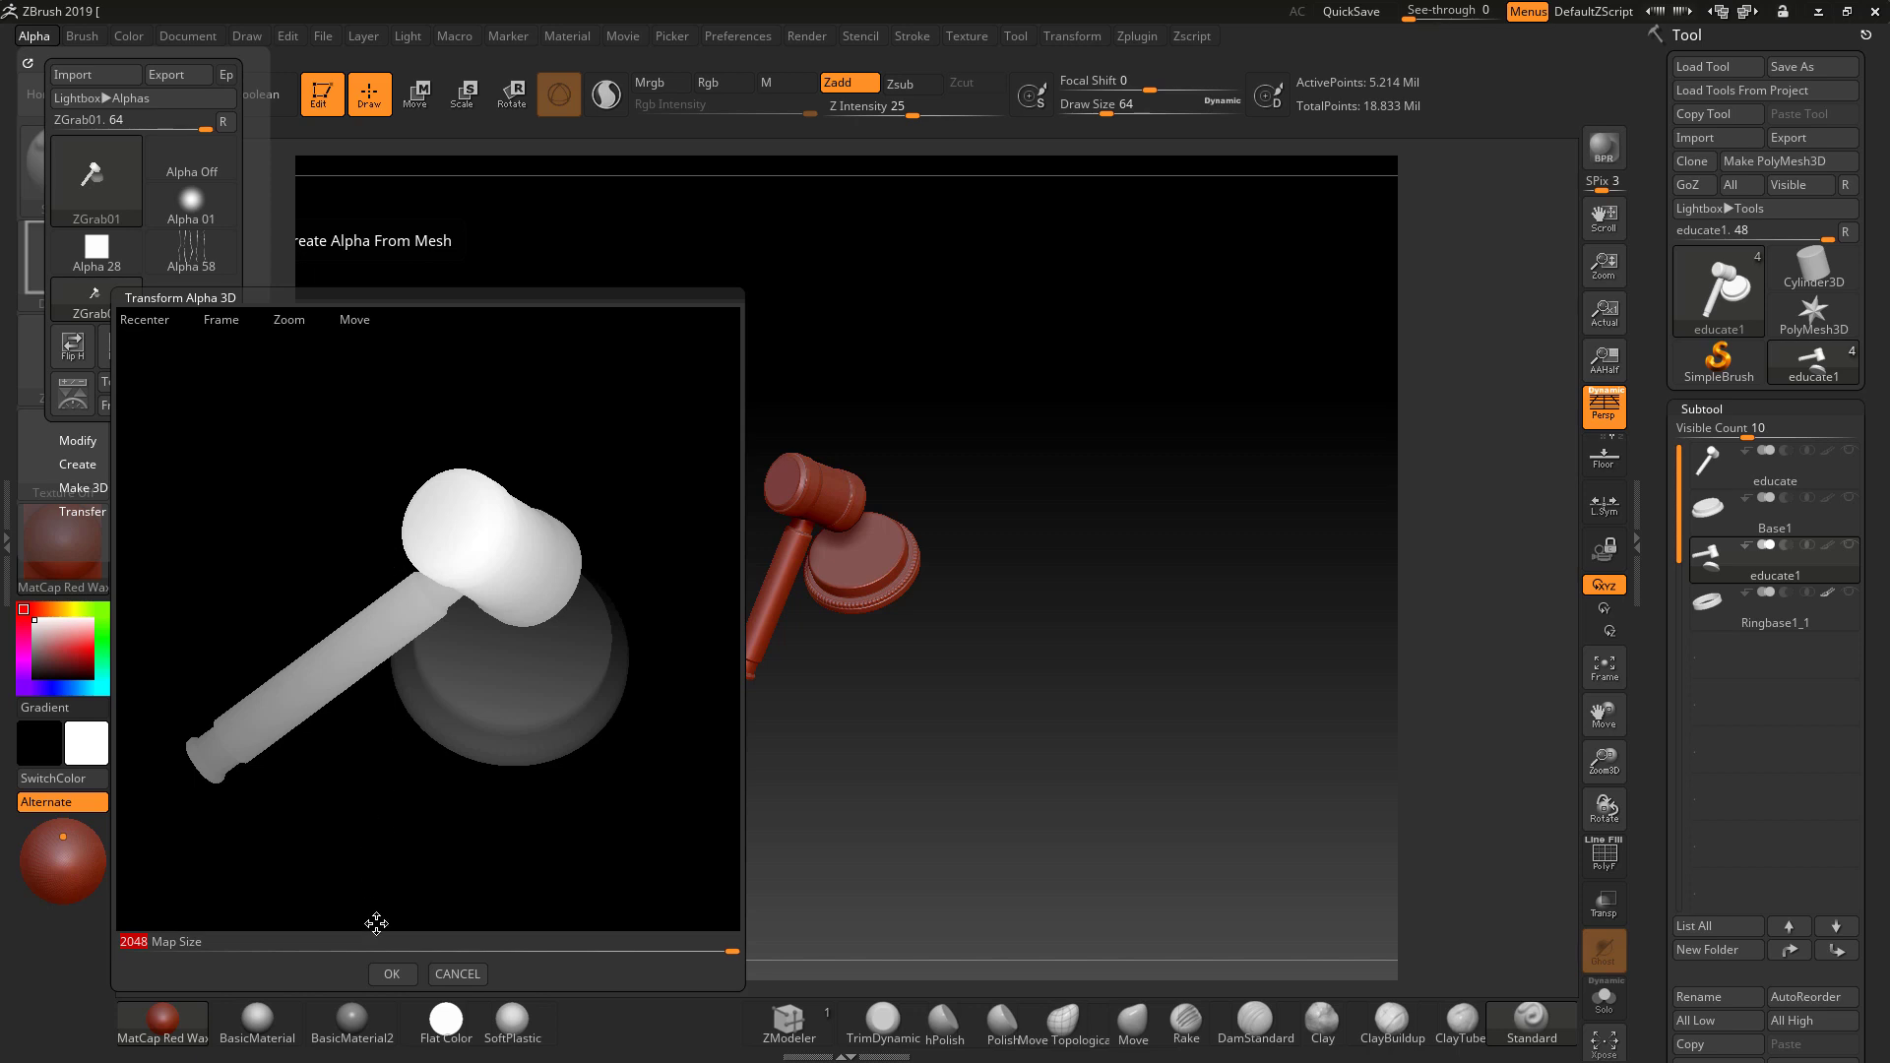
left_click(392, 975)
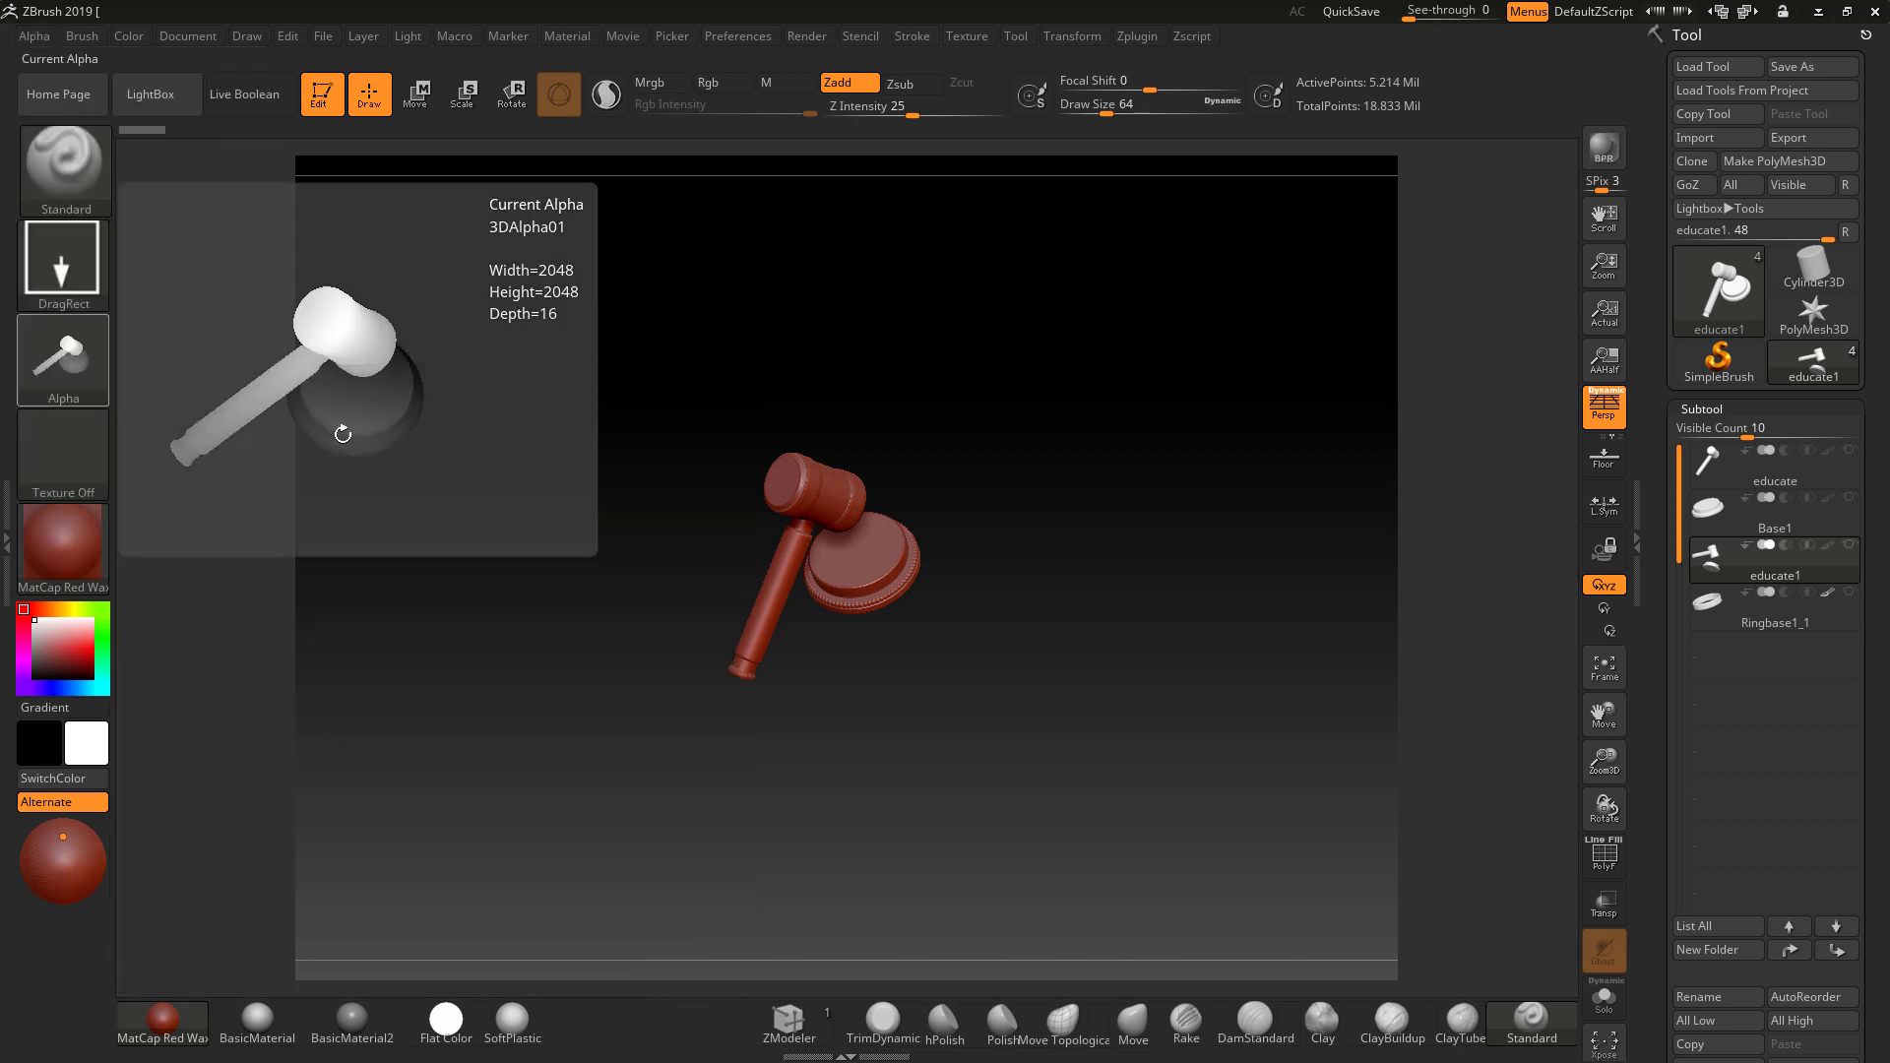
Stamp the mesh-based gavel alpha onto the outer face of Ringbase1_1 beside the first gavel.
left_click(1713, 612)
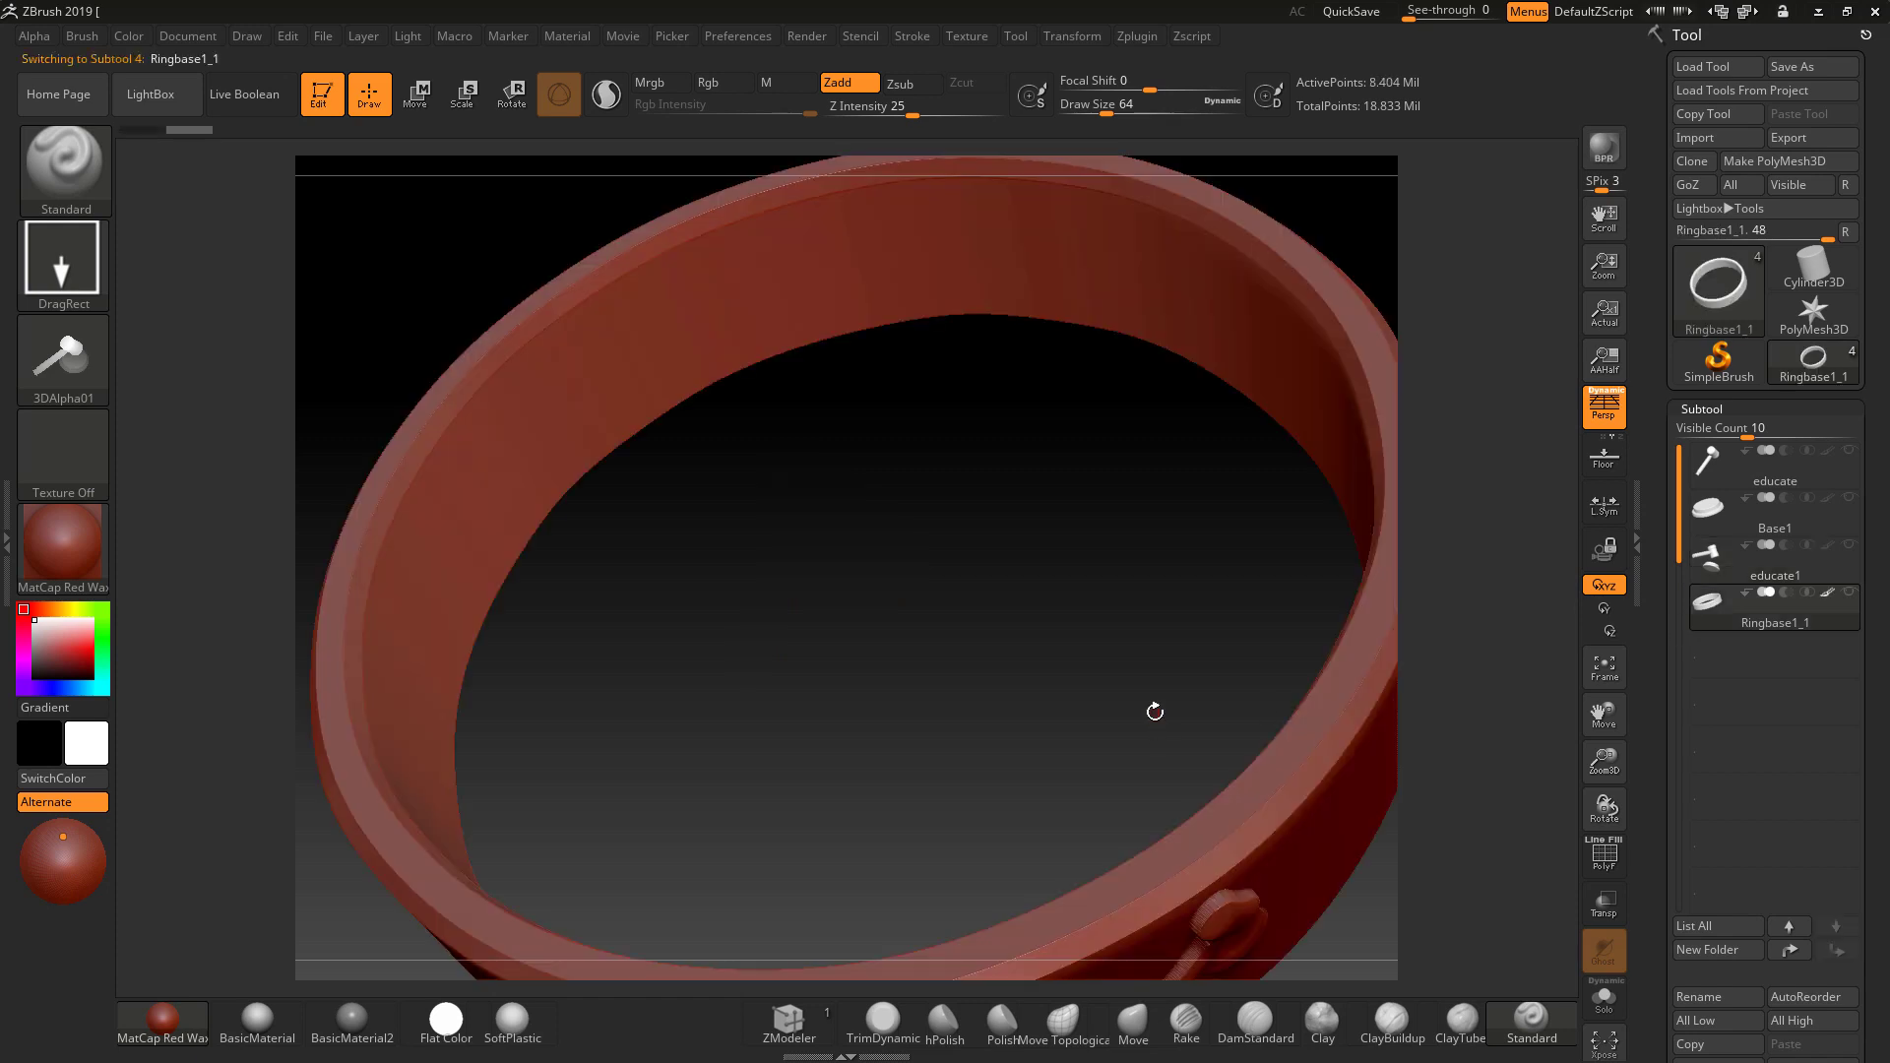
left_click_drag(1461, 900, 1410, 630)
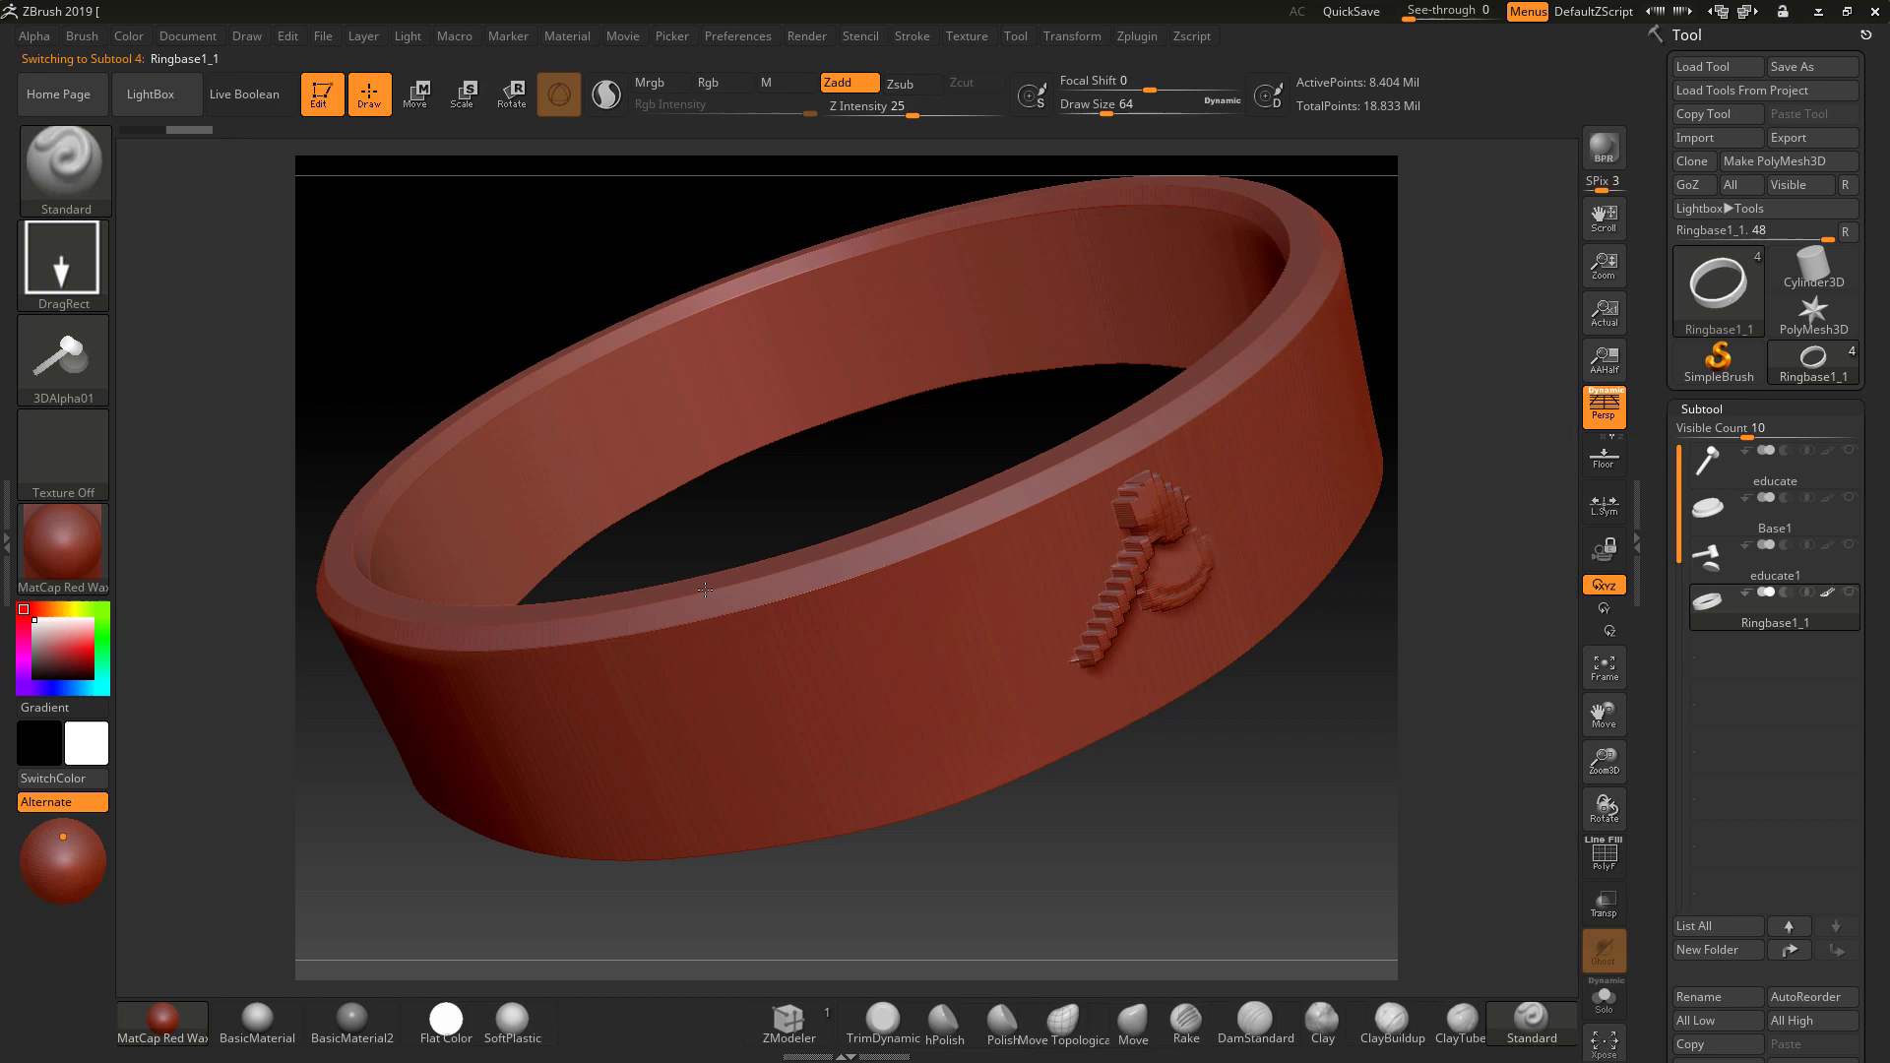
left_click(79, 362)
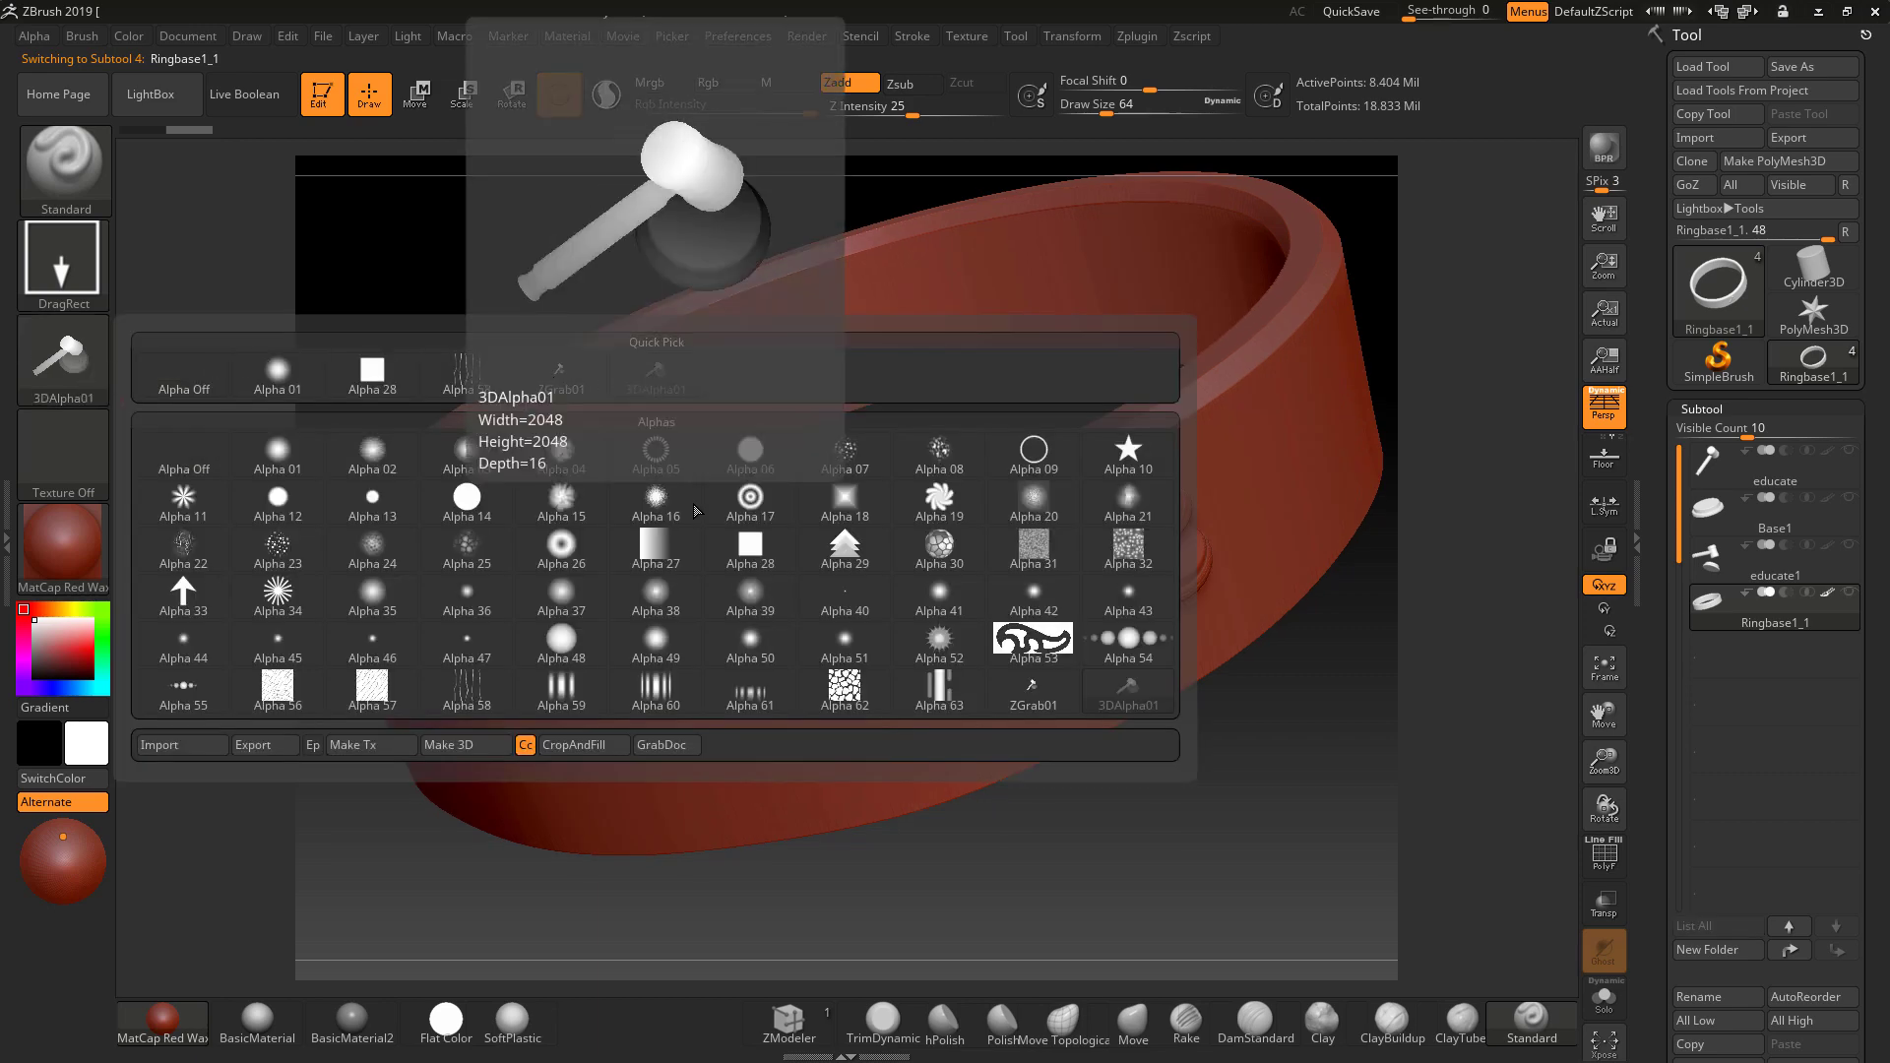
left_click_drag(912, 699, 866, 533)
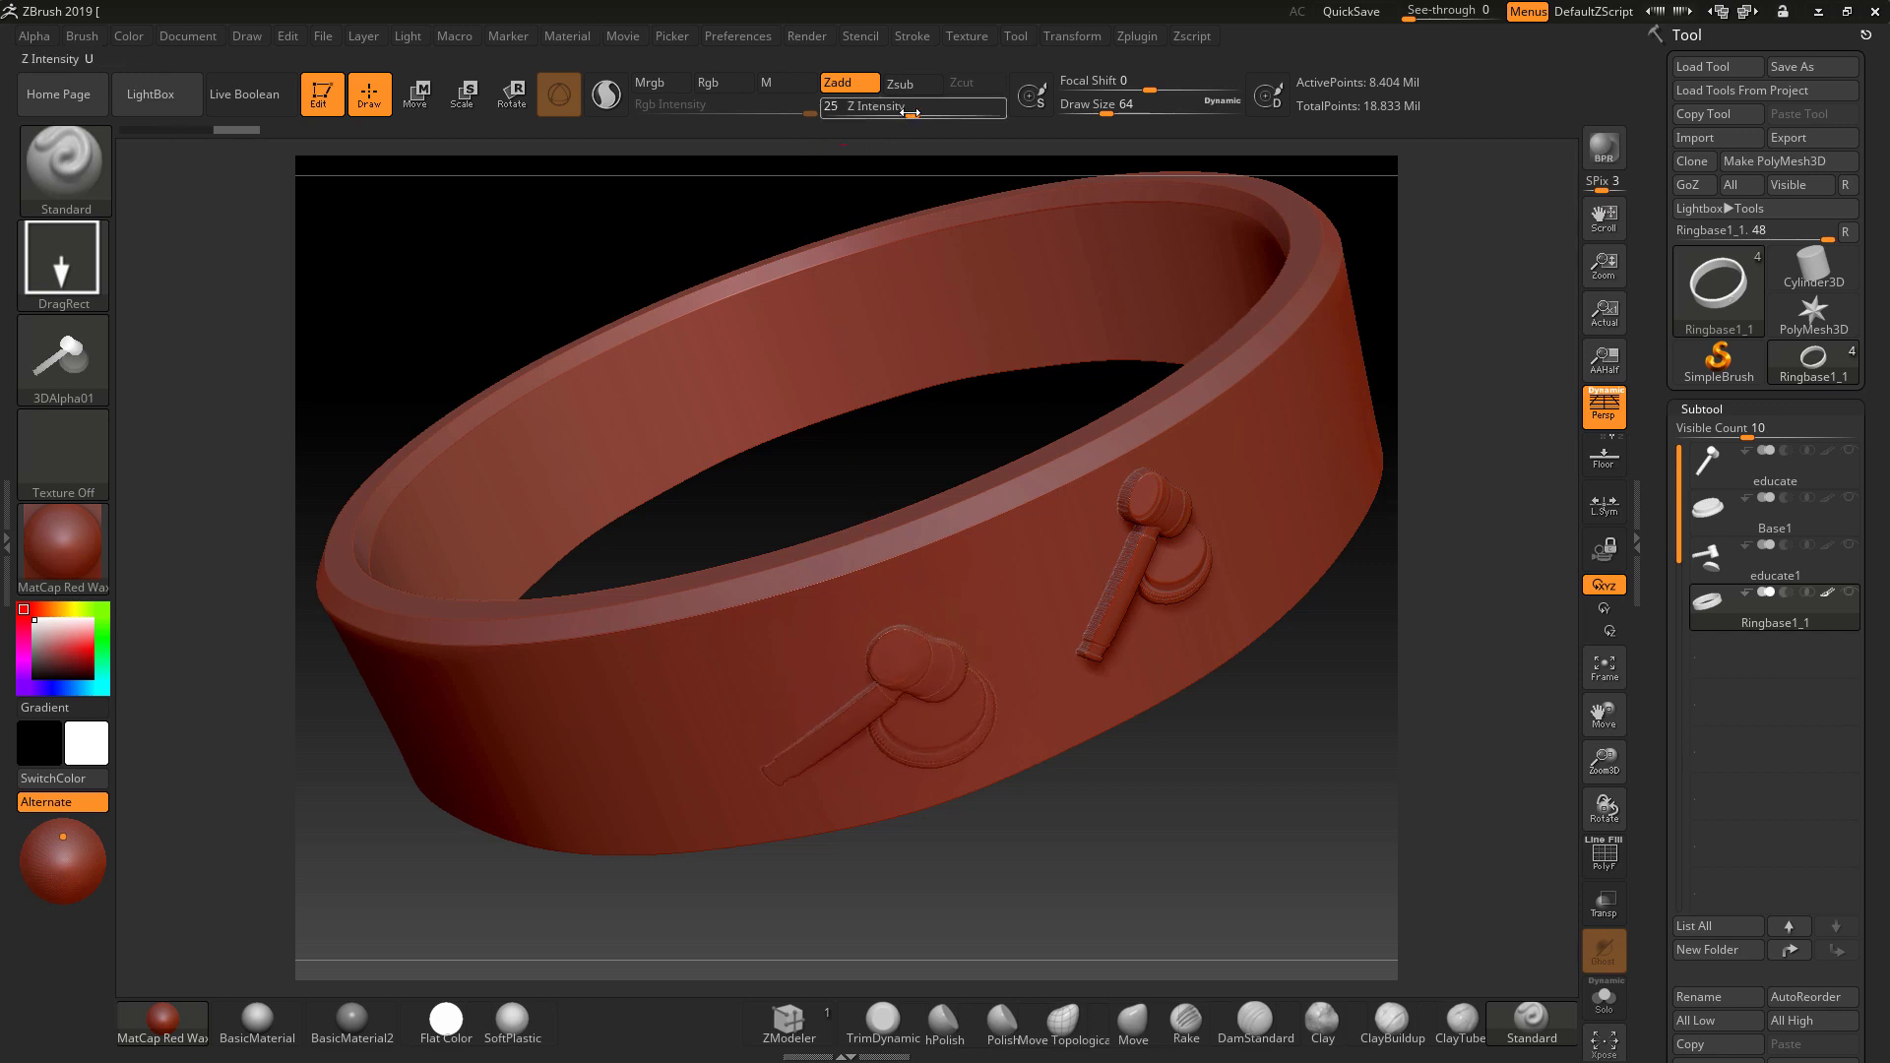
Undo the last gavel stamp and stamp it again at Z Intensity 41 on the ring's outer face.
left_click_drag(912, 111, 937, 111)
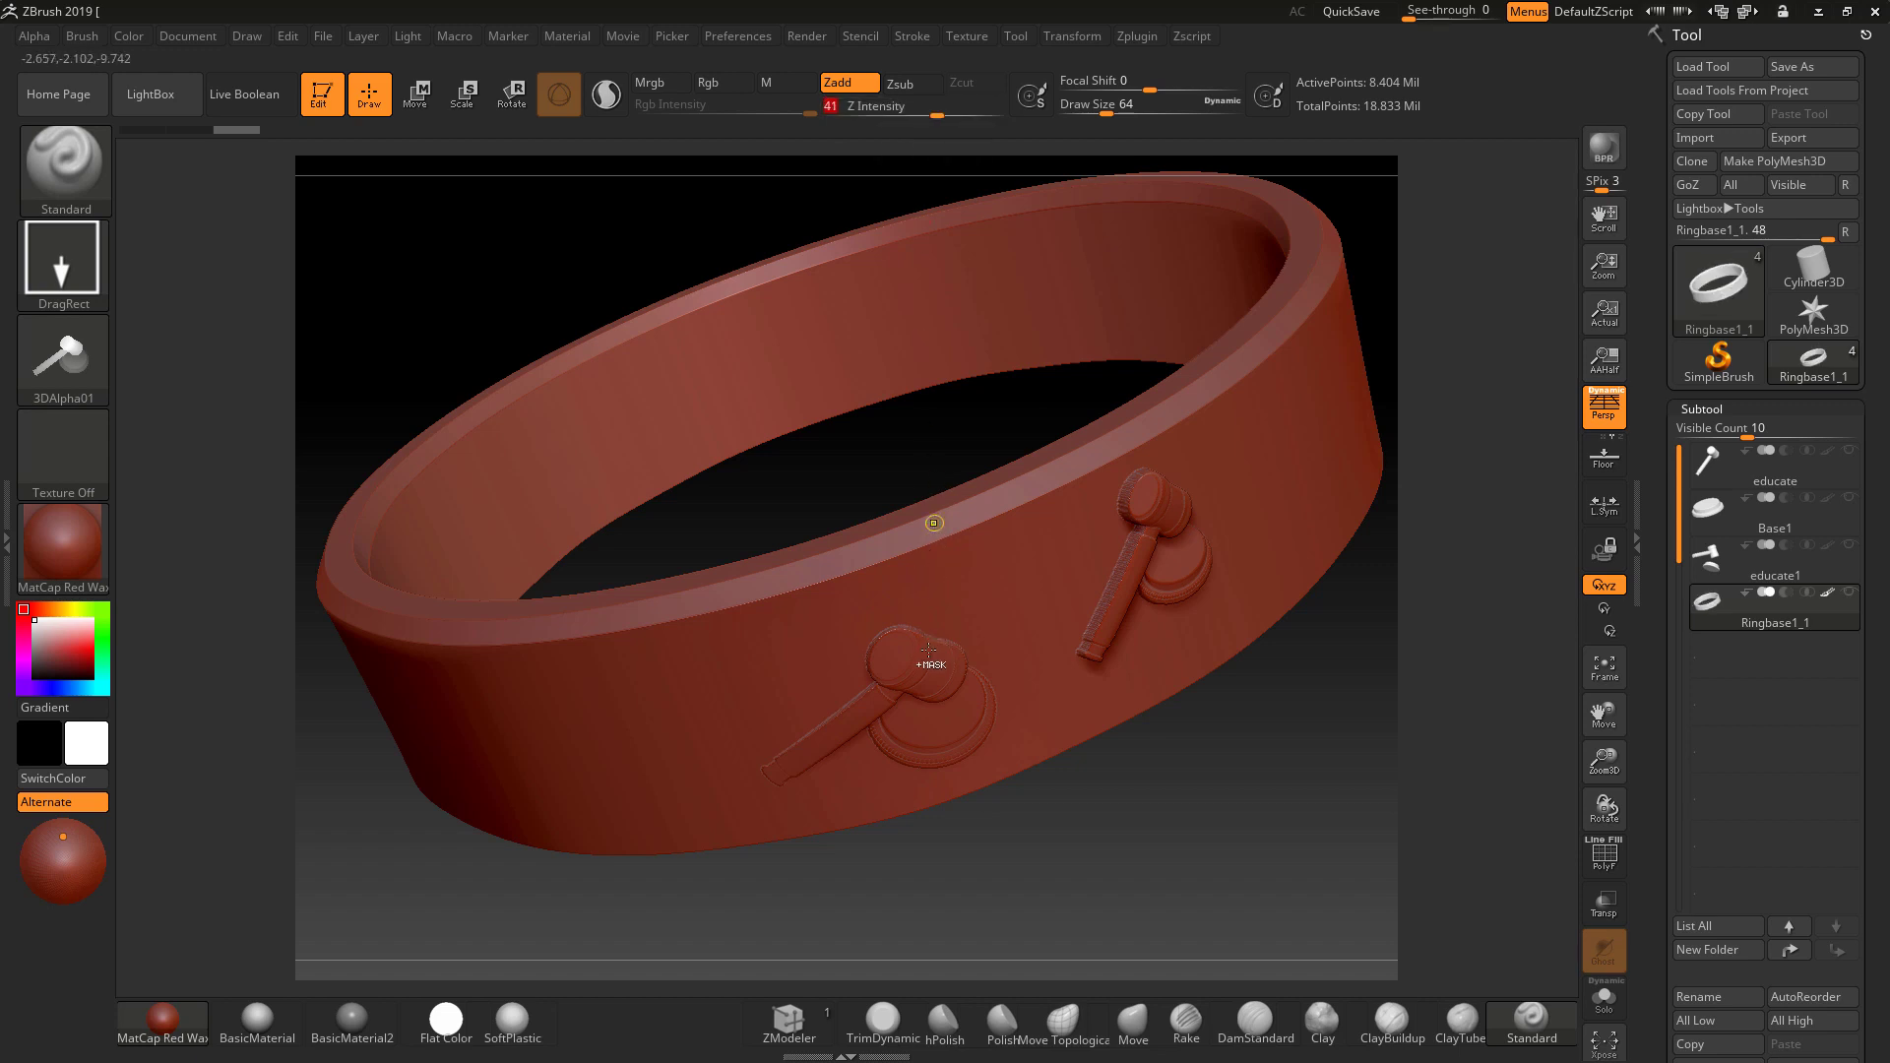
key("ctrl")
key("ctrl+z")
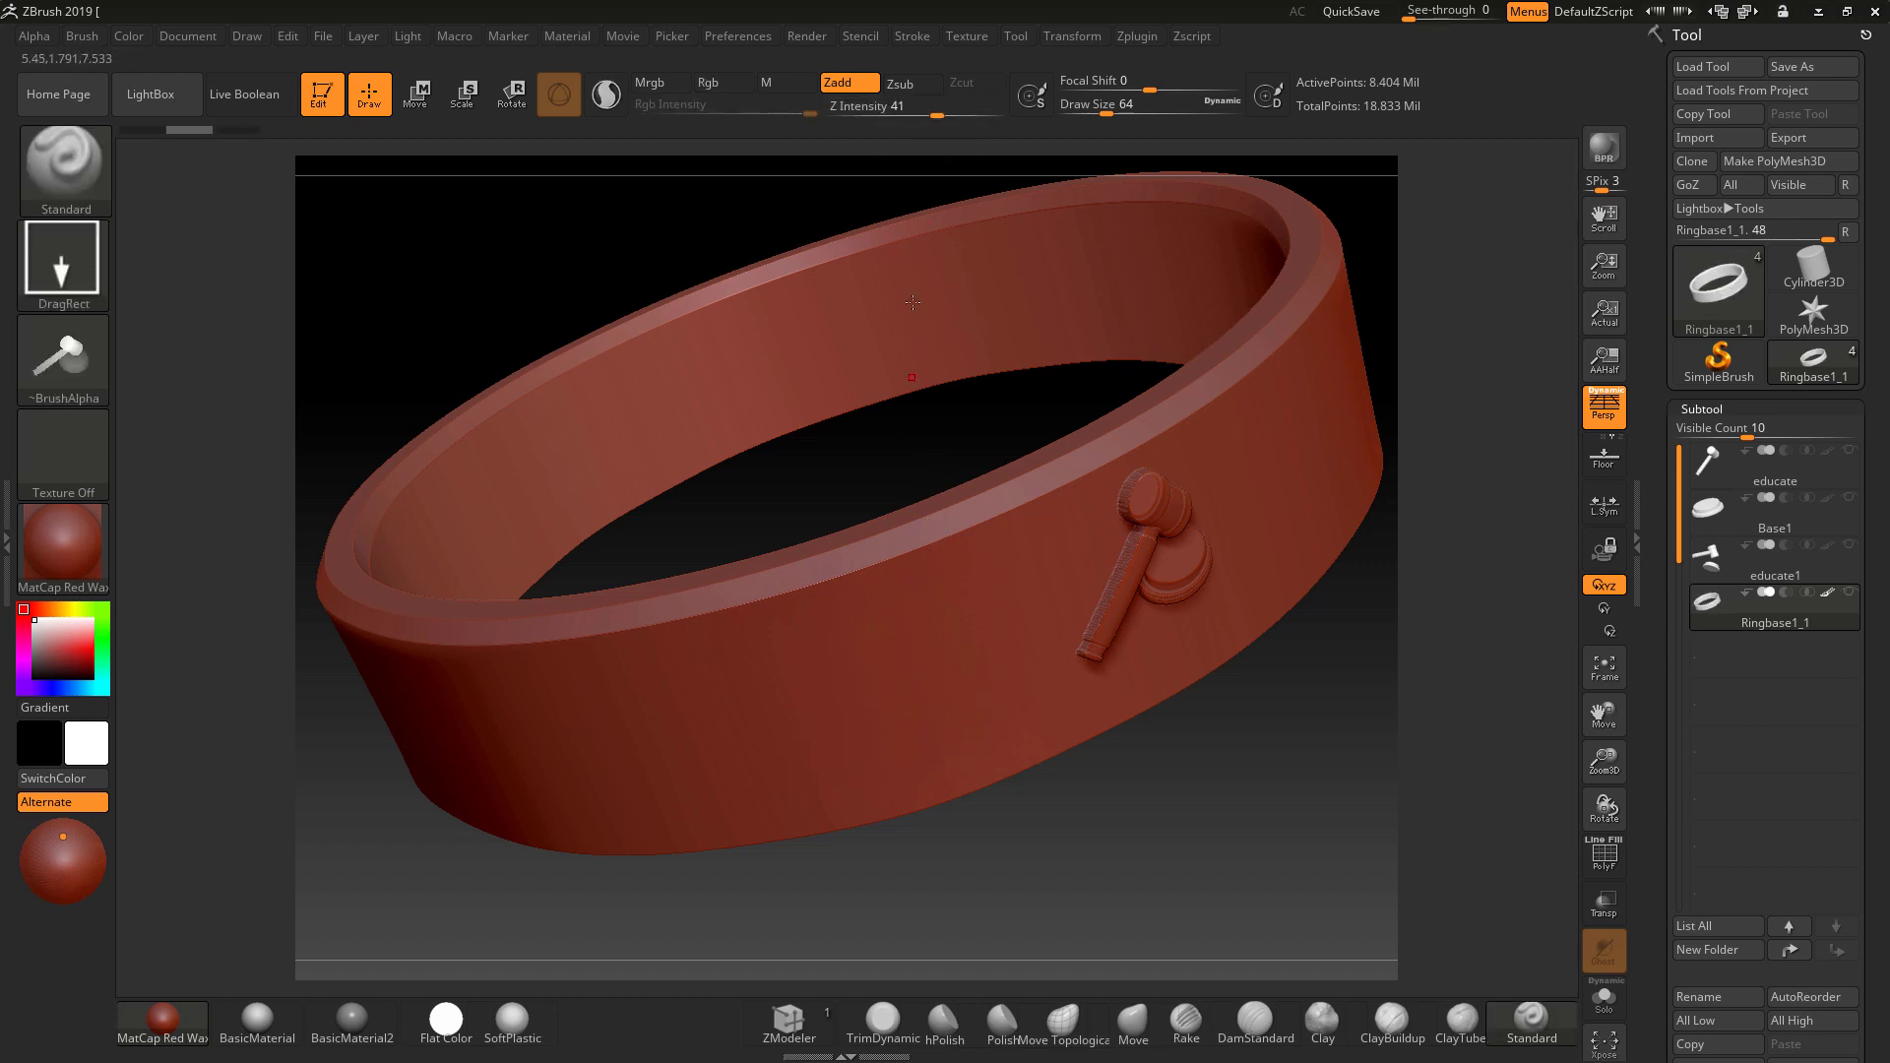
left_click_drag(921, 694, 853, 514)
left_click_drag(1186, 798, 1201, 837)
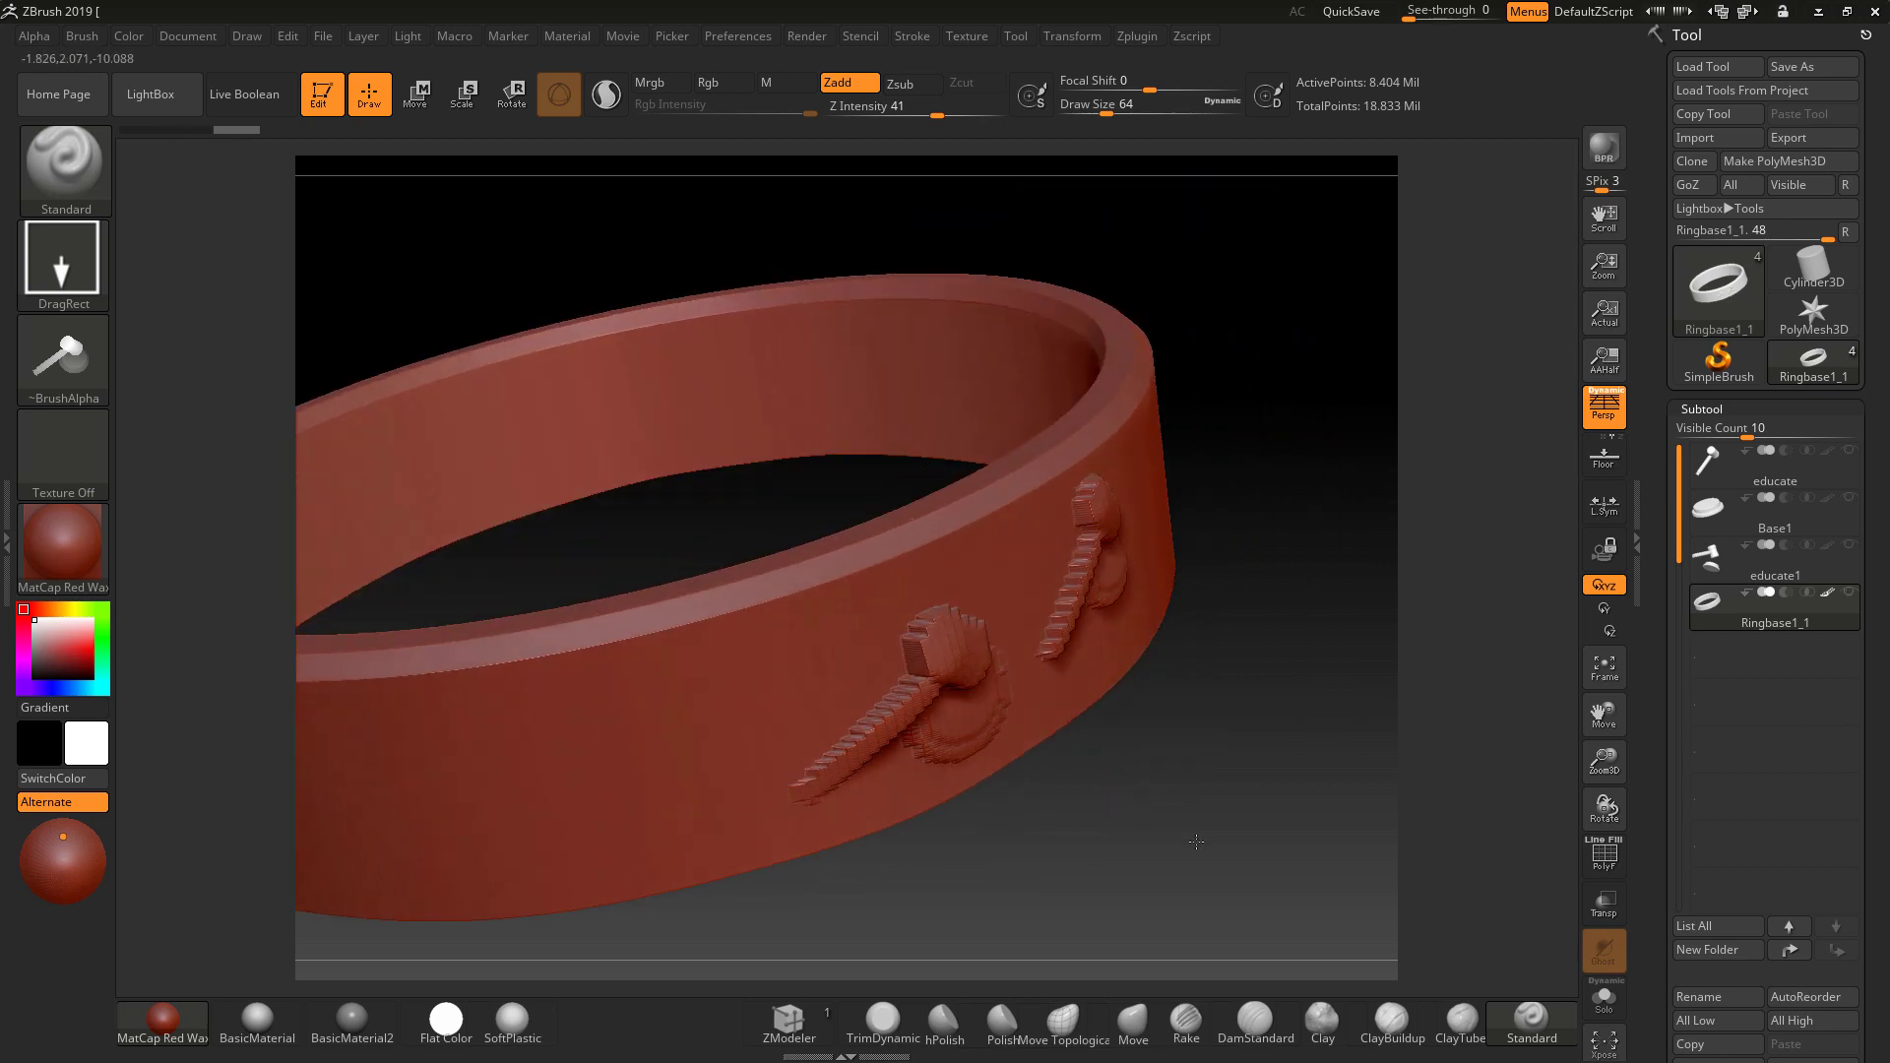
left_click_drag(1081, 834, 1028, 817)
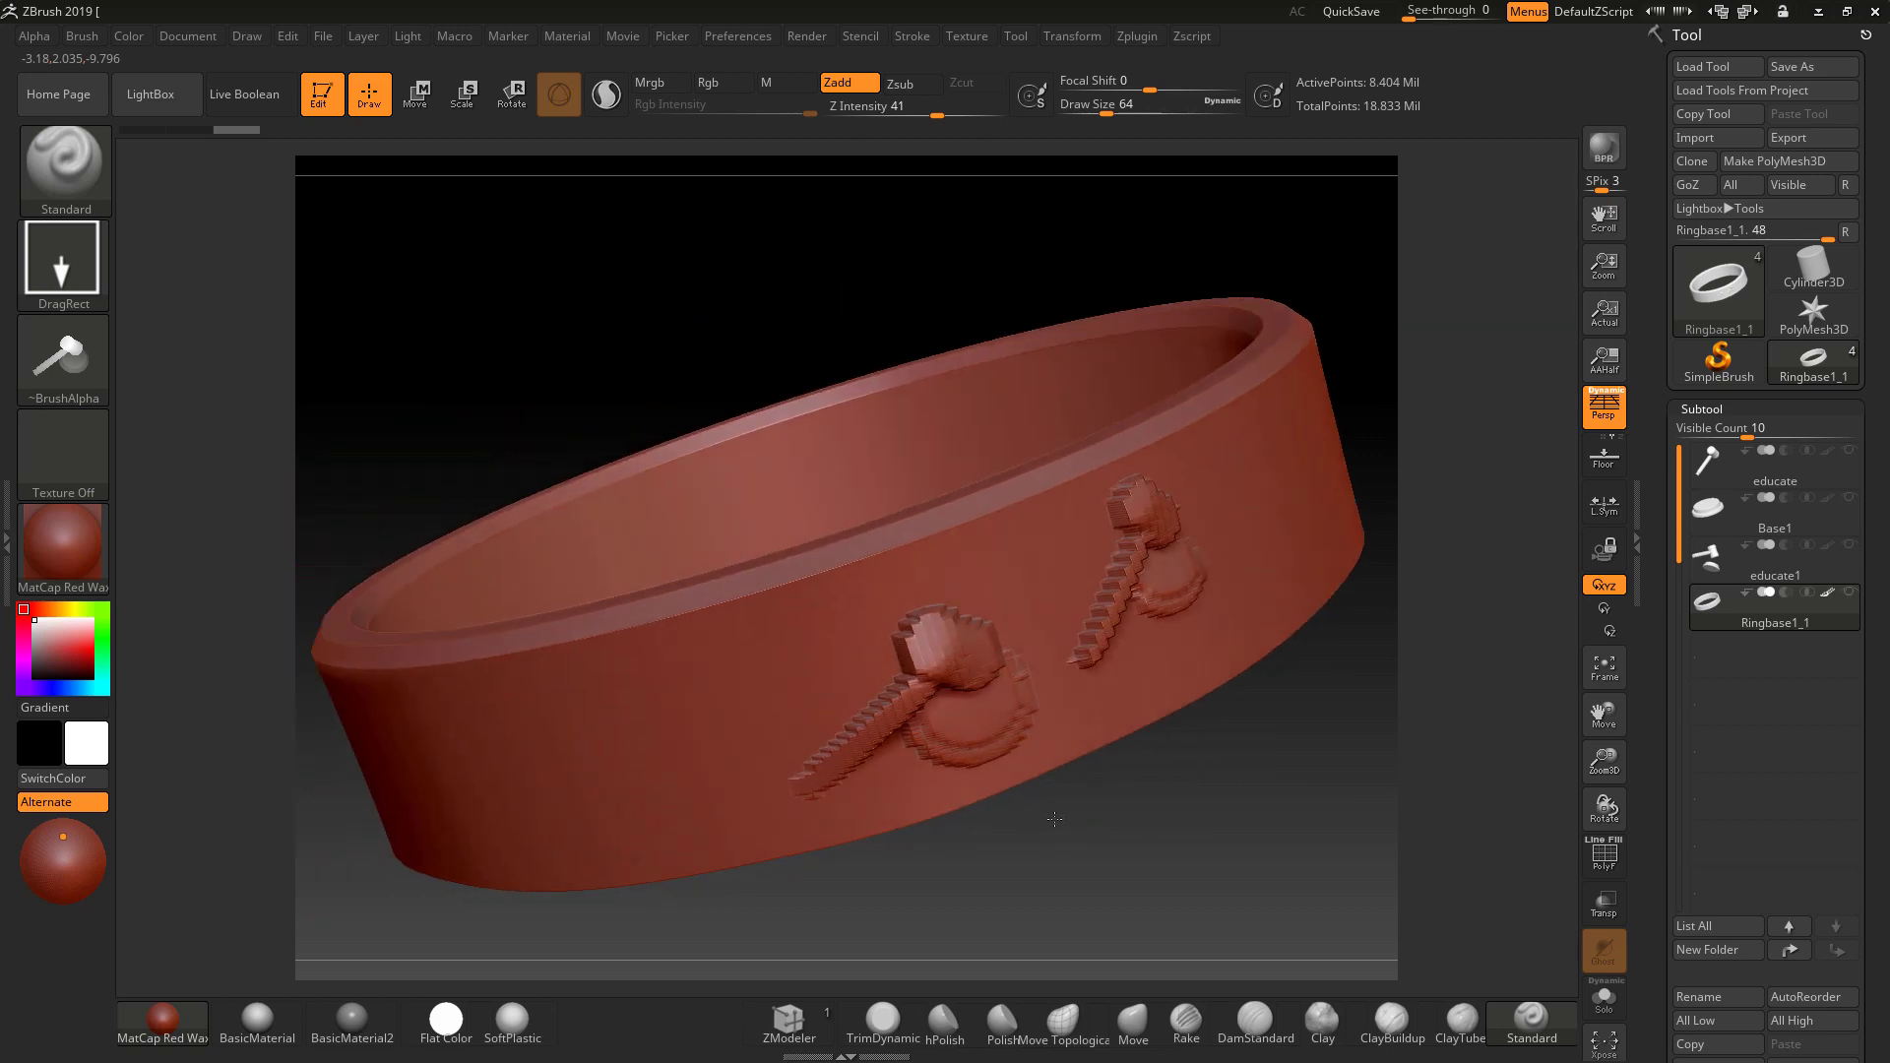
left_click_drag(1203, 864, 1194, 865)
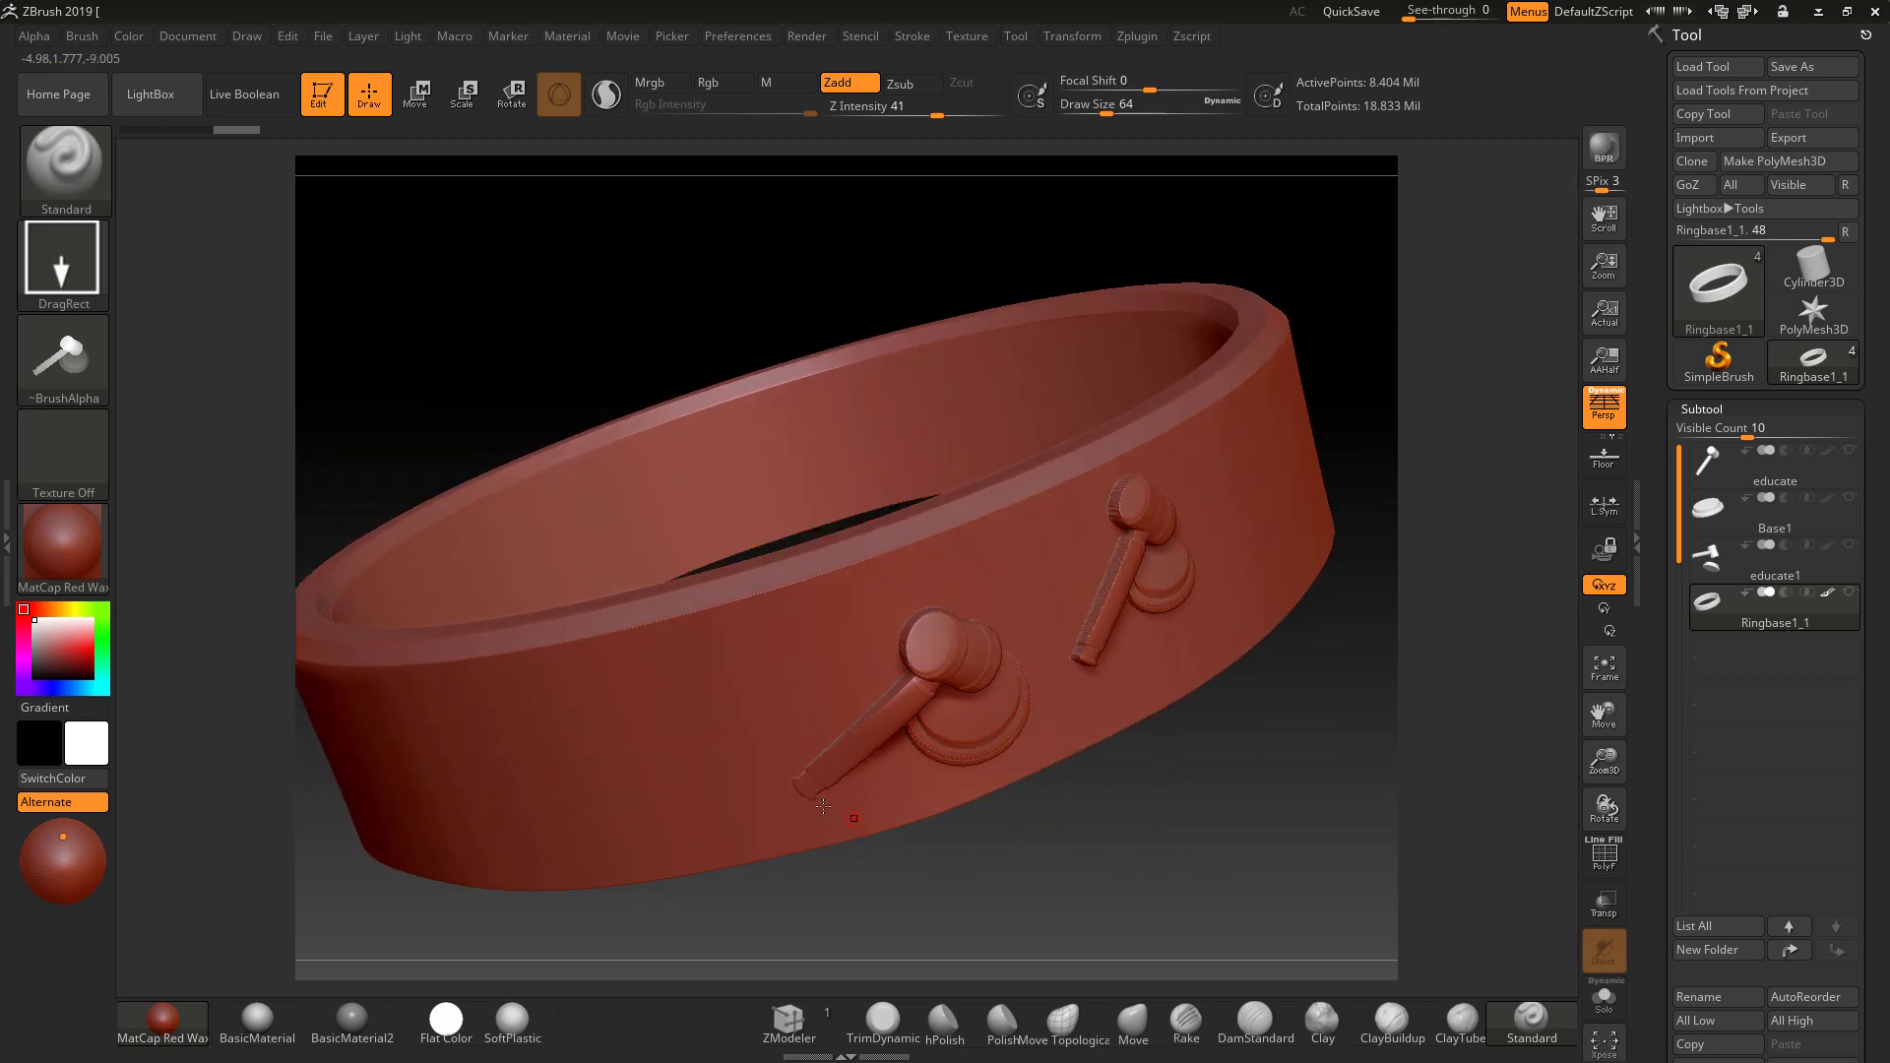
left_click_drag(1117, 827, 1182, 857)
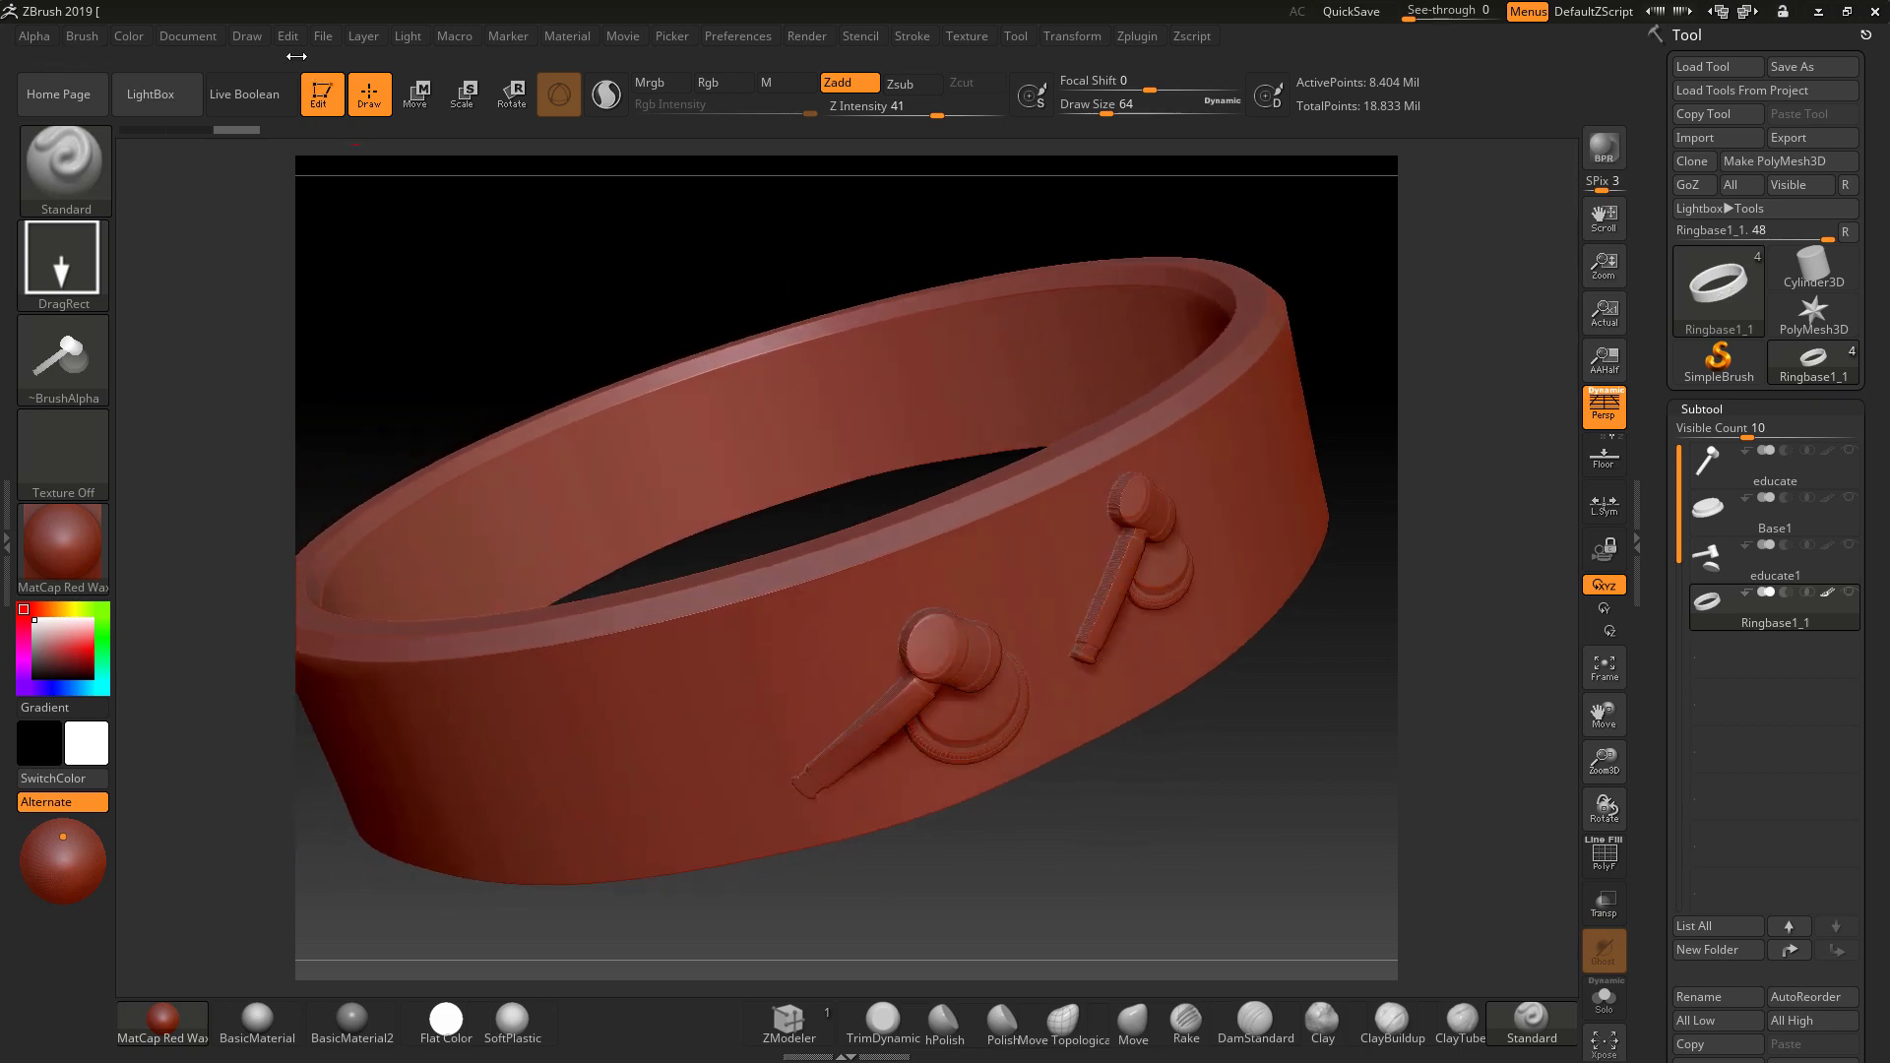
Reshape the Standard brush's fade-off curve into a nearly straight diagonal and stamp another gavel beside the existing two on the ring.
left_click(83, 35)
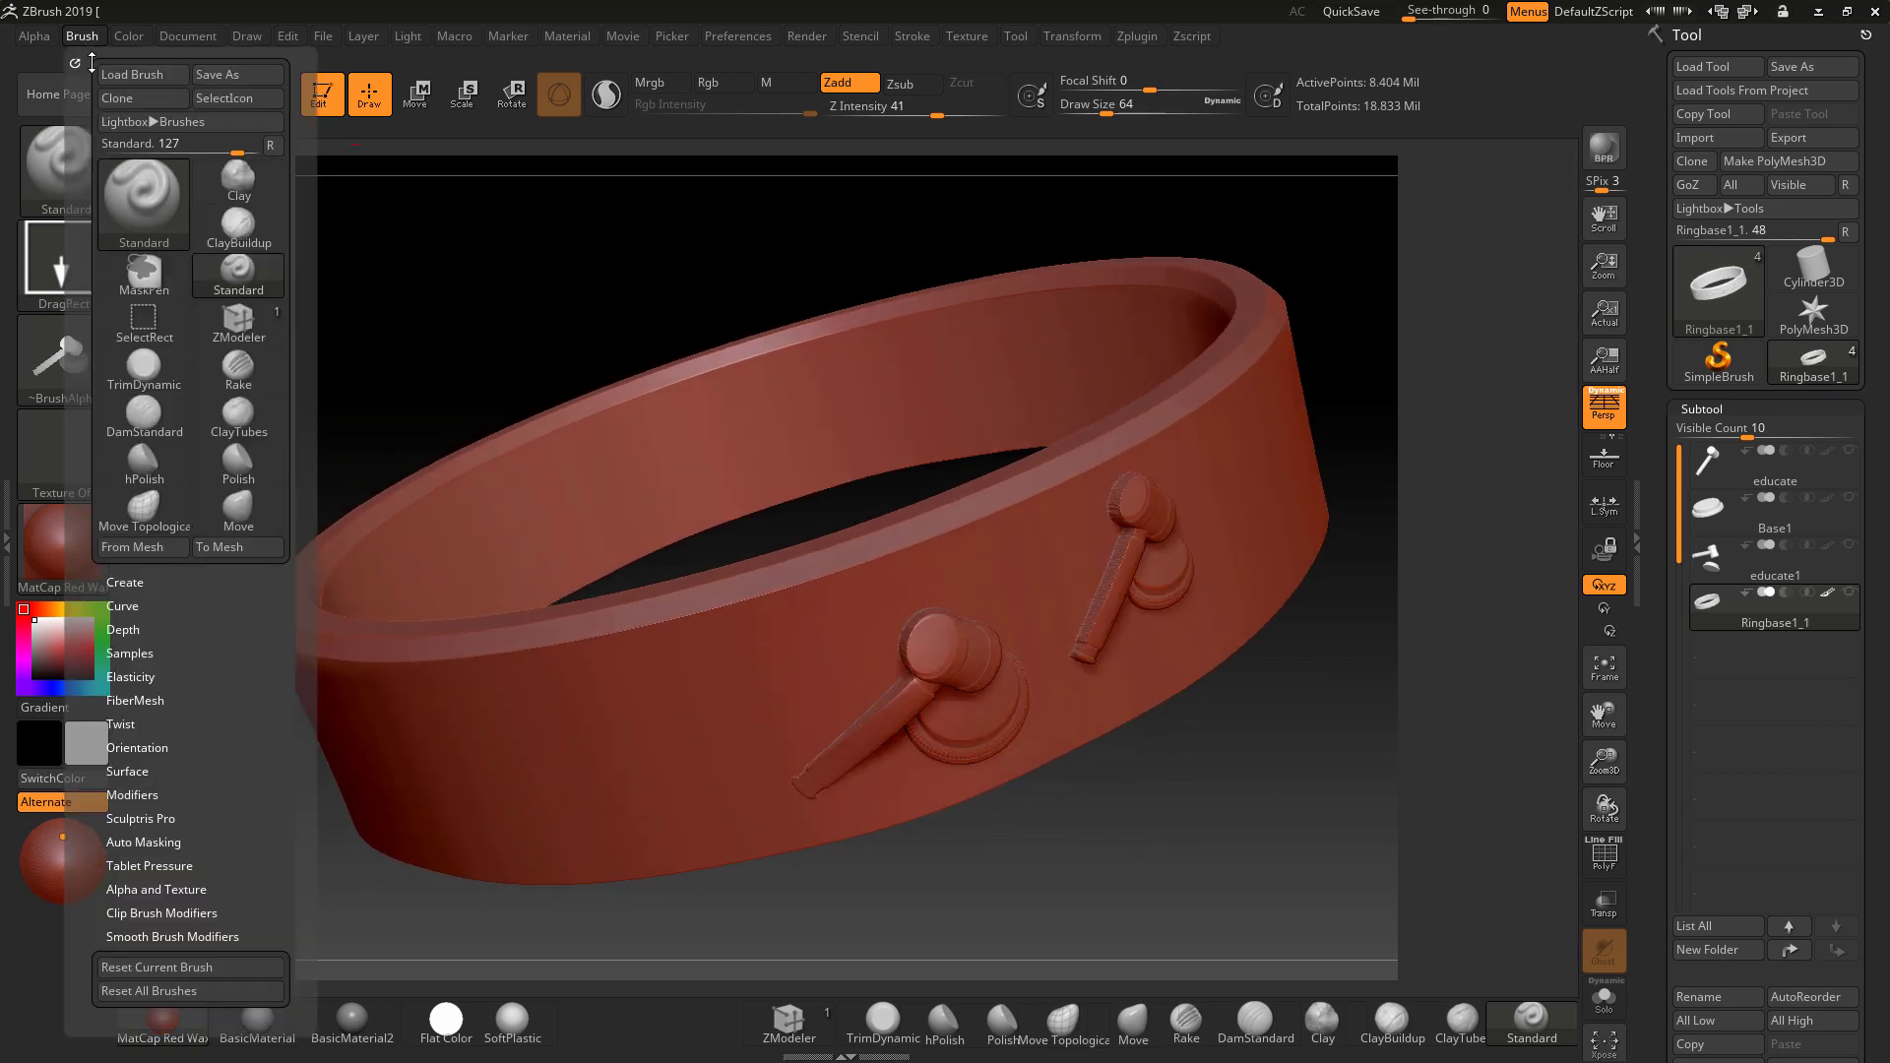
left_click(124, 606)
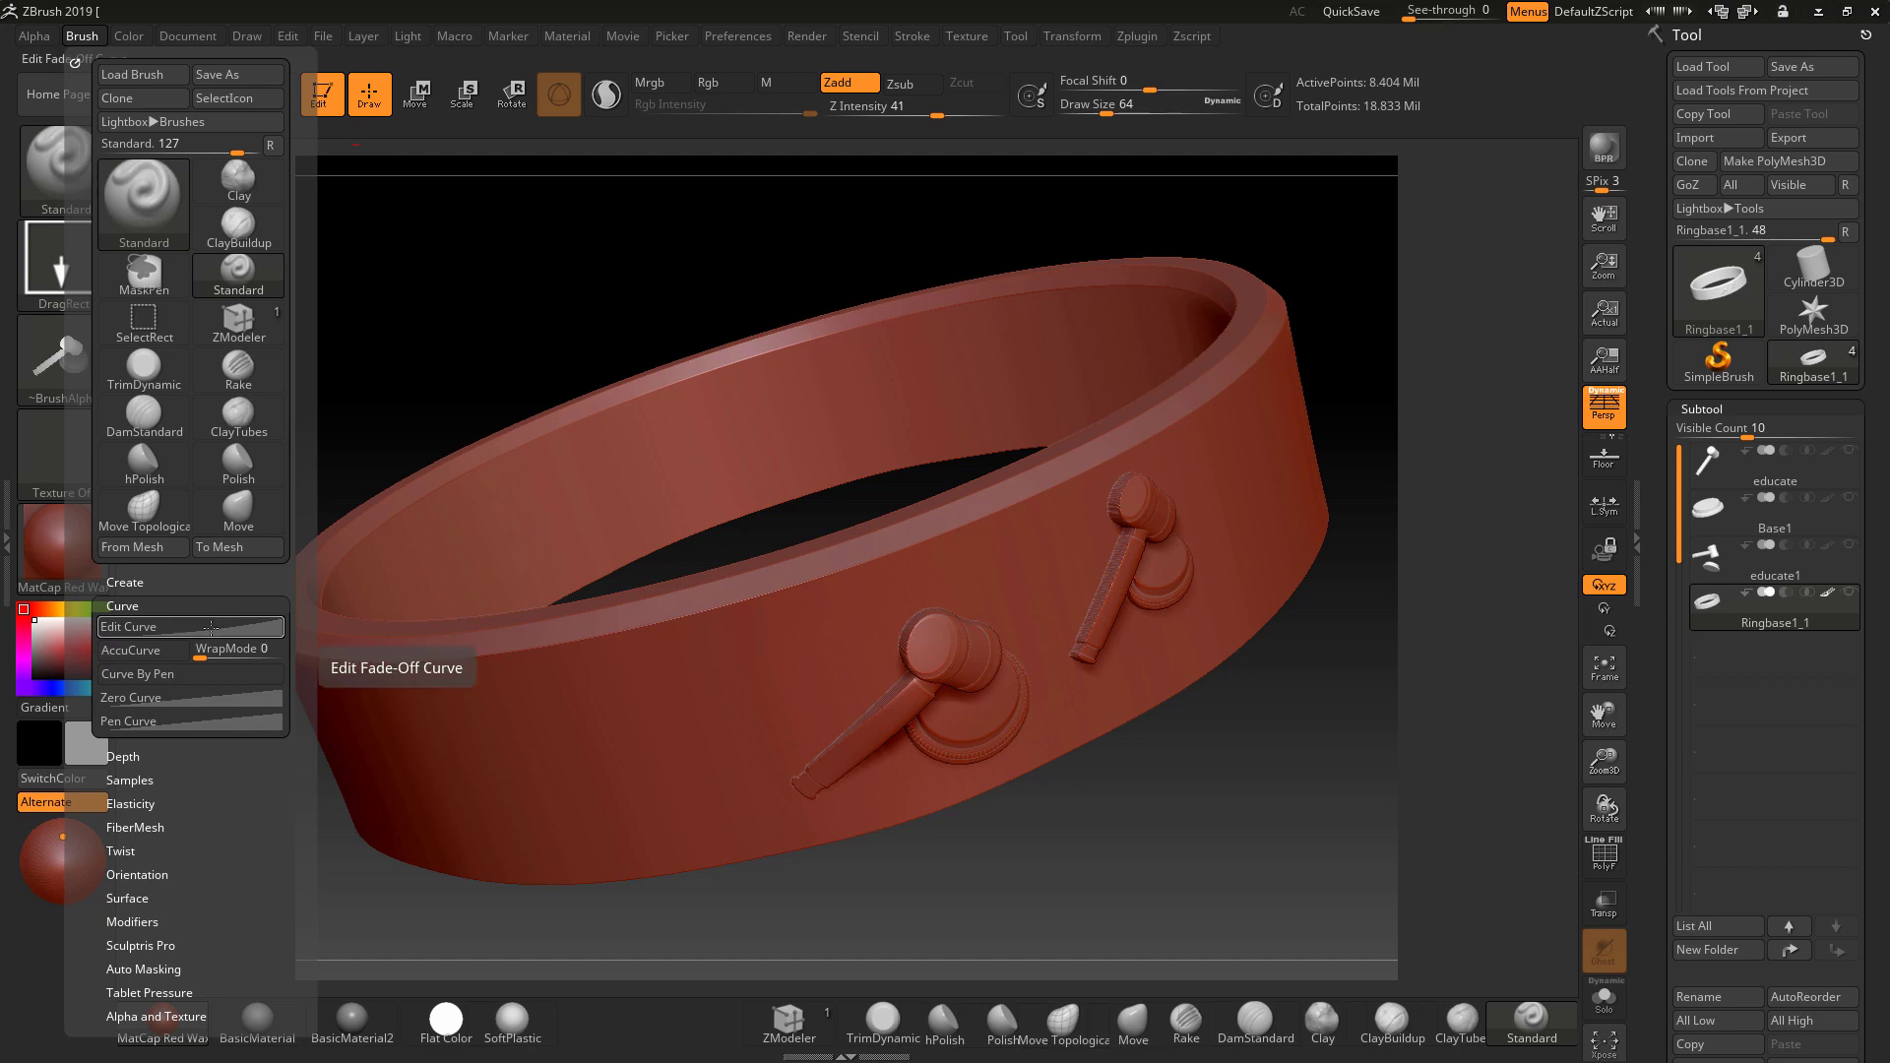
left_click(211, 626)
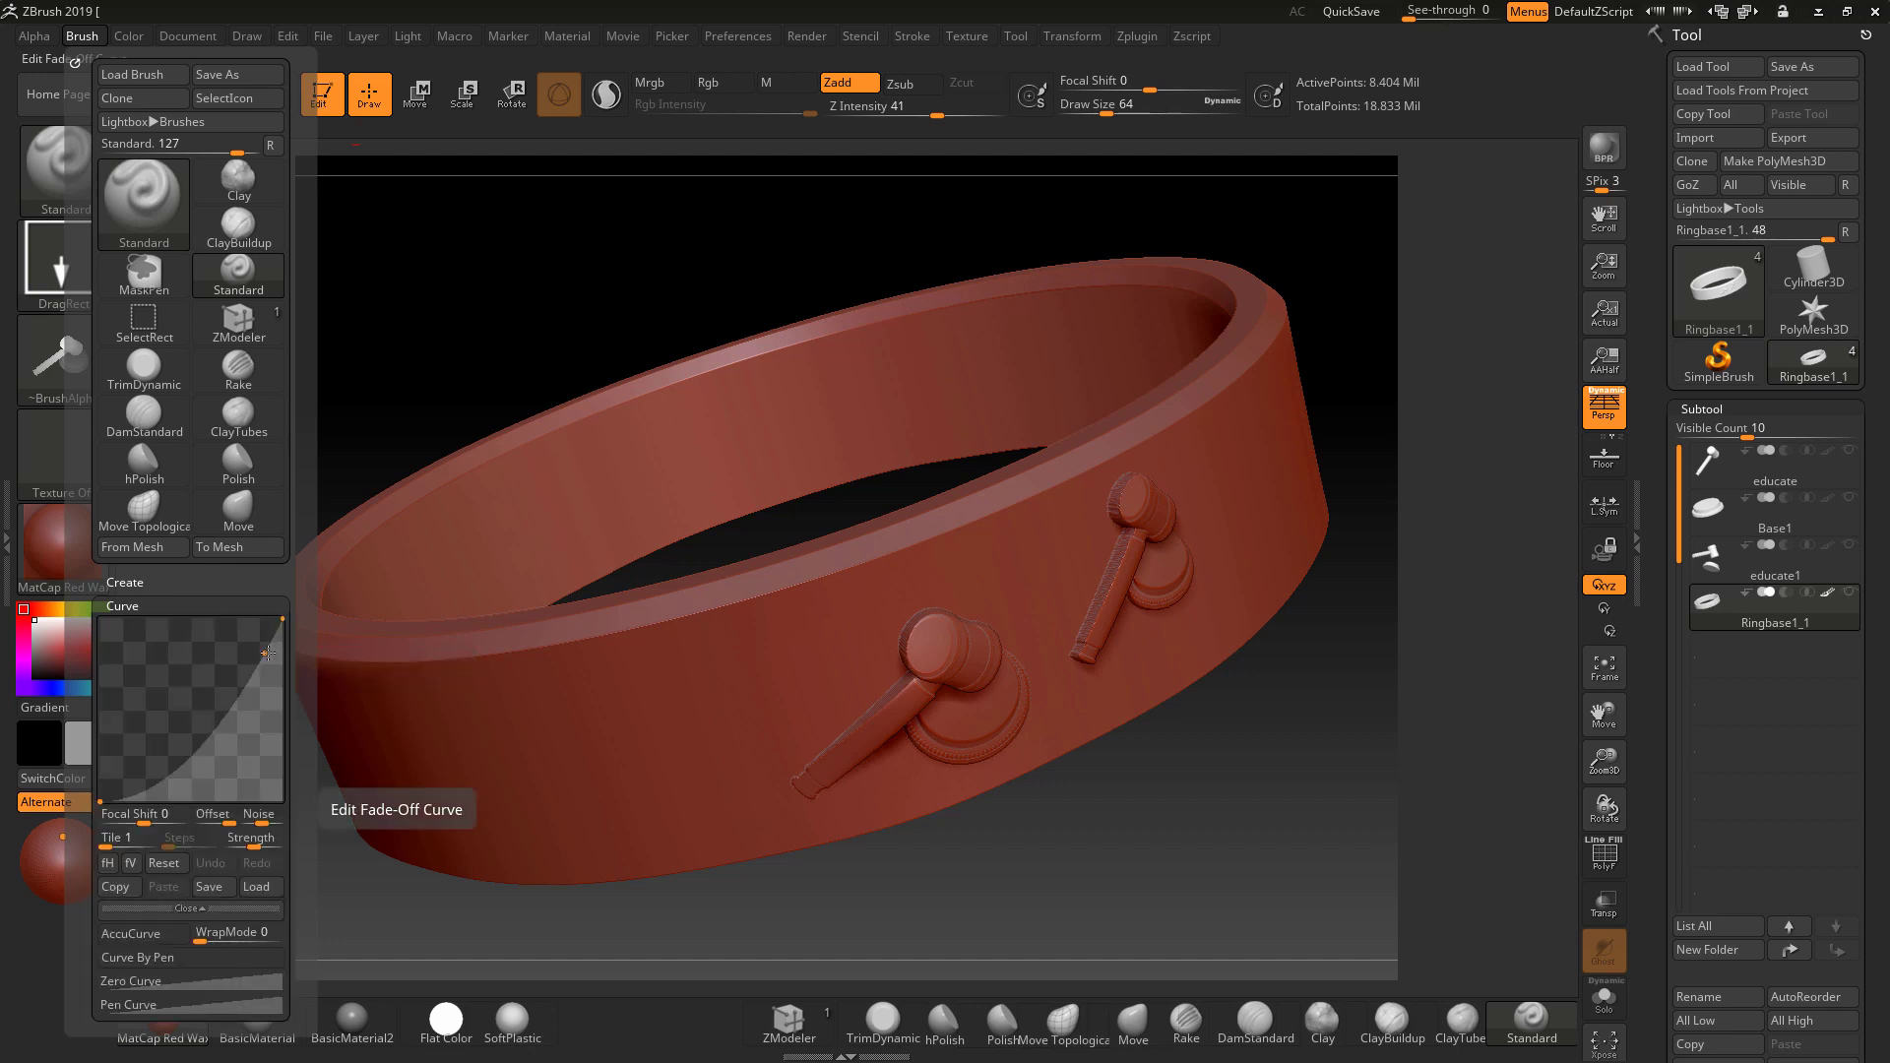
left_click_drag(268, 653, 213, 686)
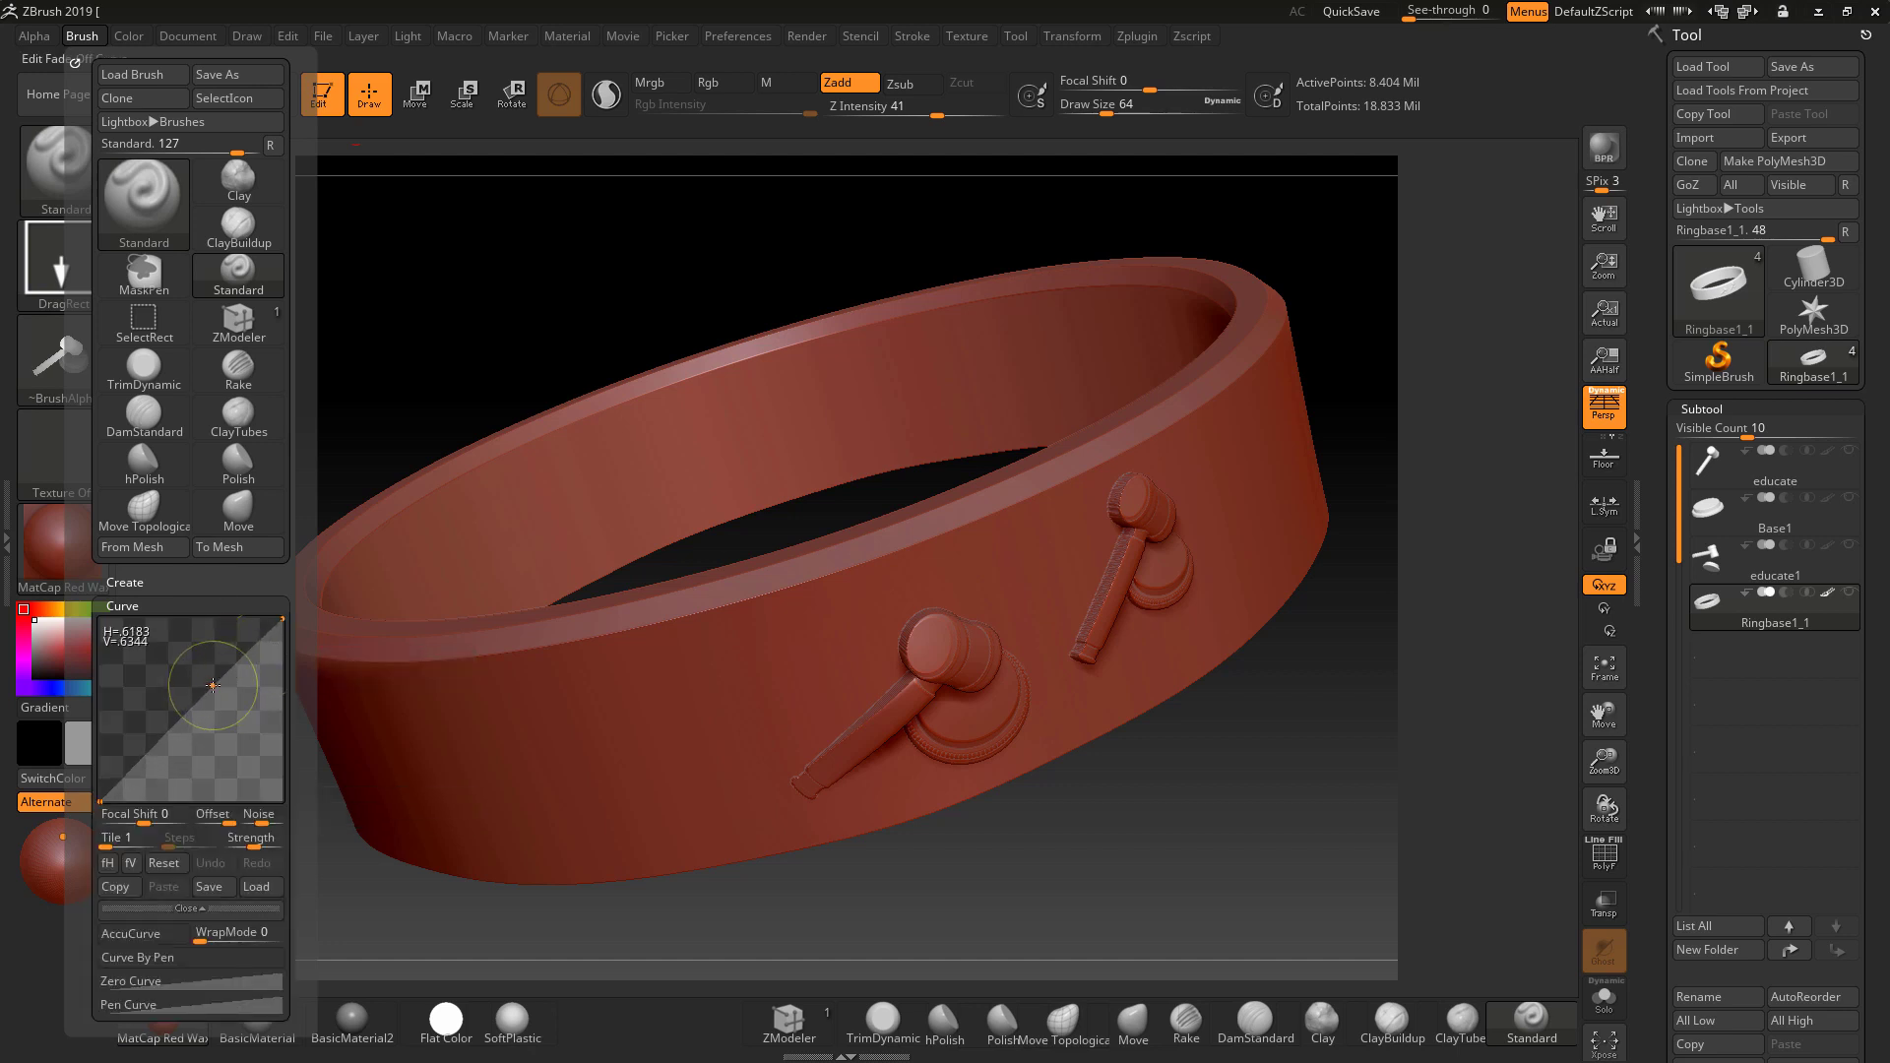
mouse_move(679, 763)
left_mouse_down()
mouse_move(705, 657)
mouse_move(673, 604)
left_mouse_up()
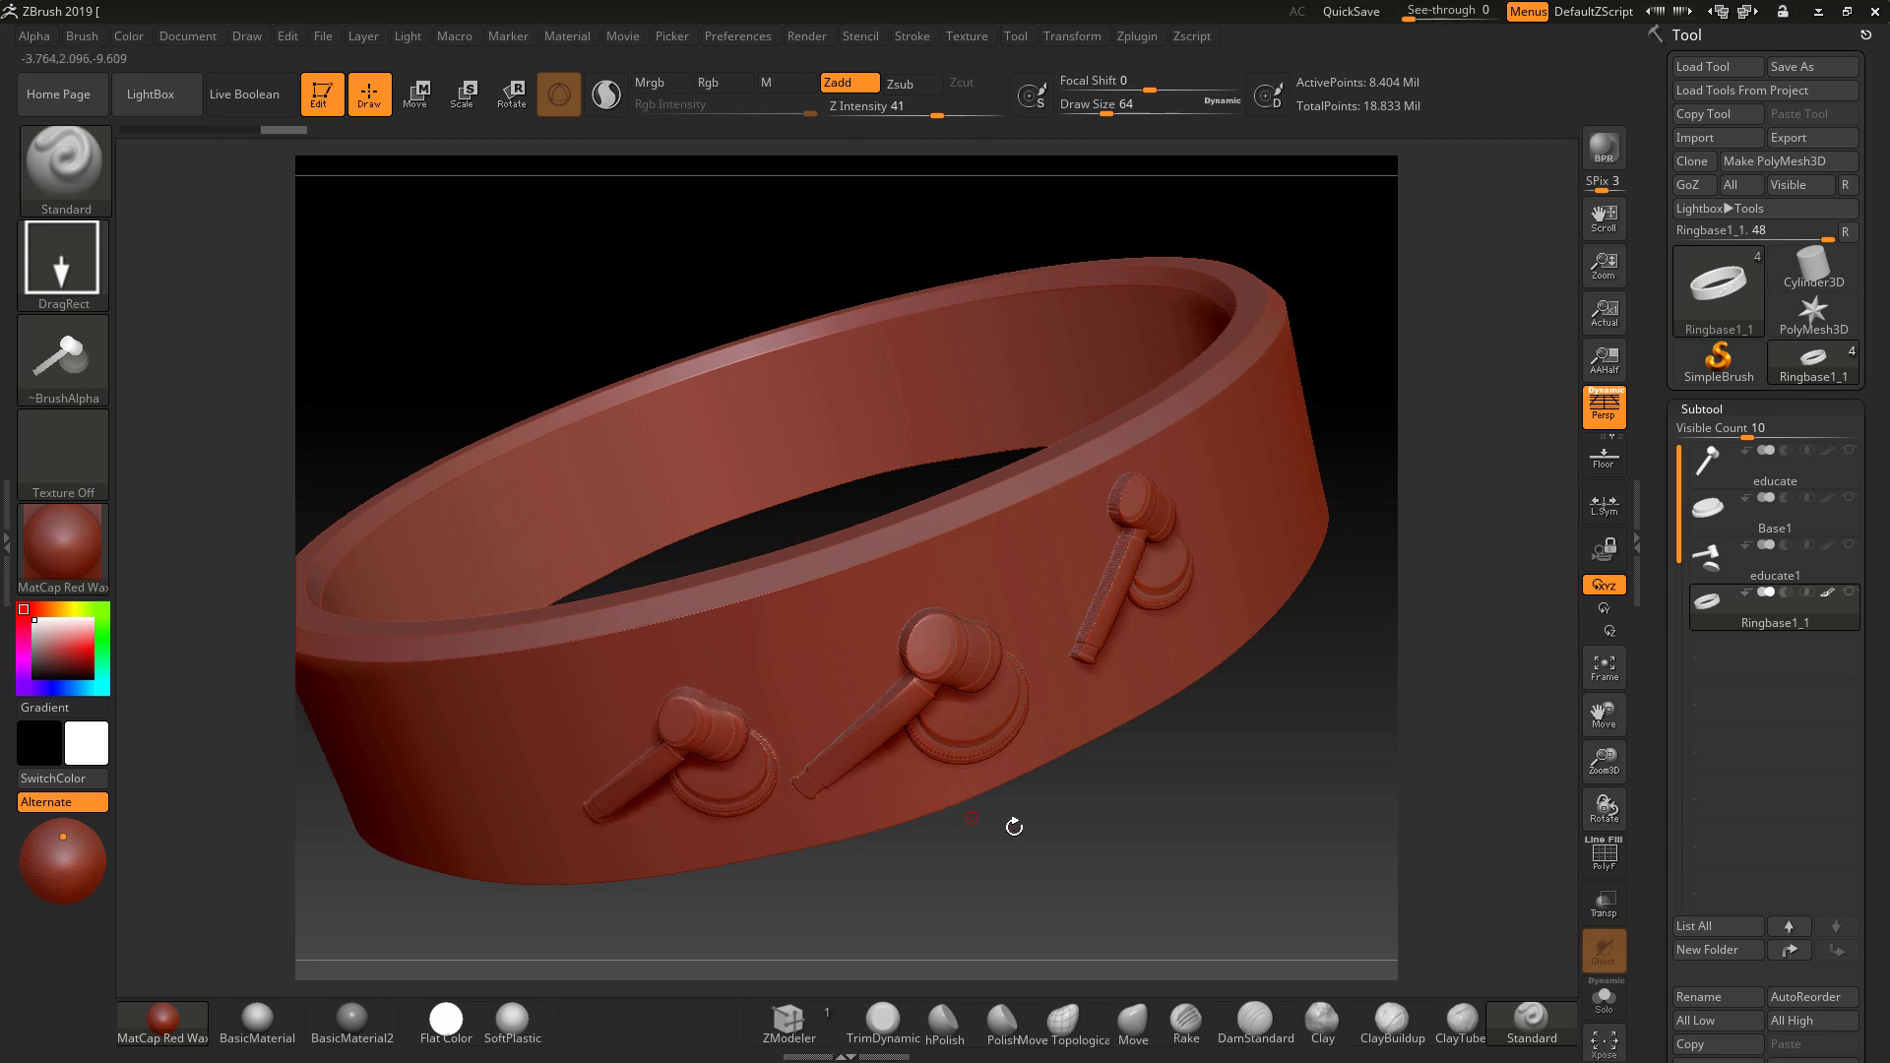
Pull the brush's fade-off curve into a steep early rise at about H 0.18, V 0.75 and stamp a fourth gavel on the ring.
left_click_drag(1048, 833, 1144, 840)
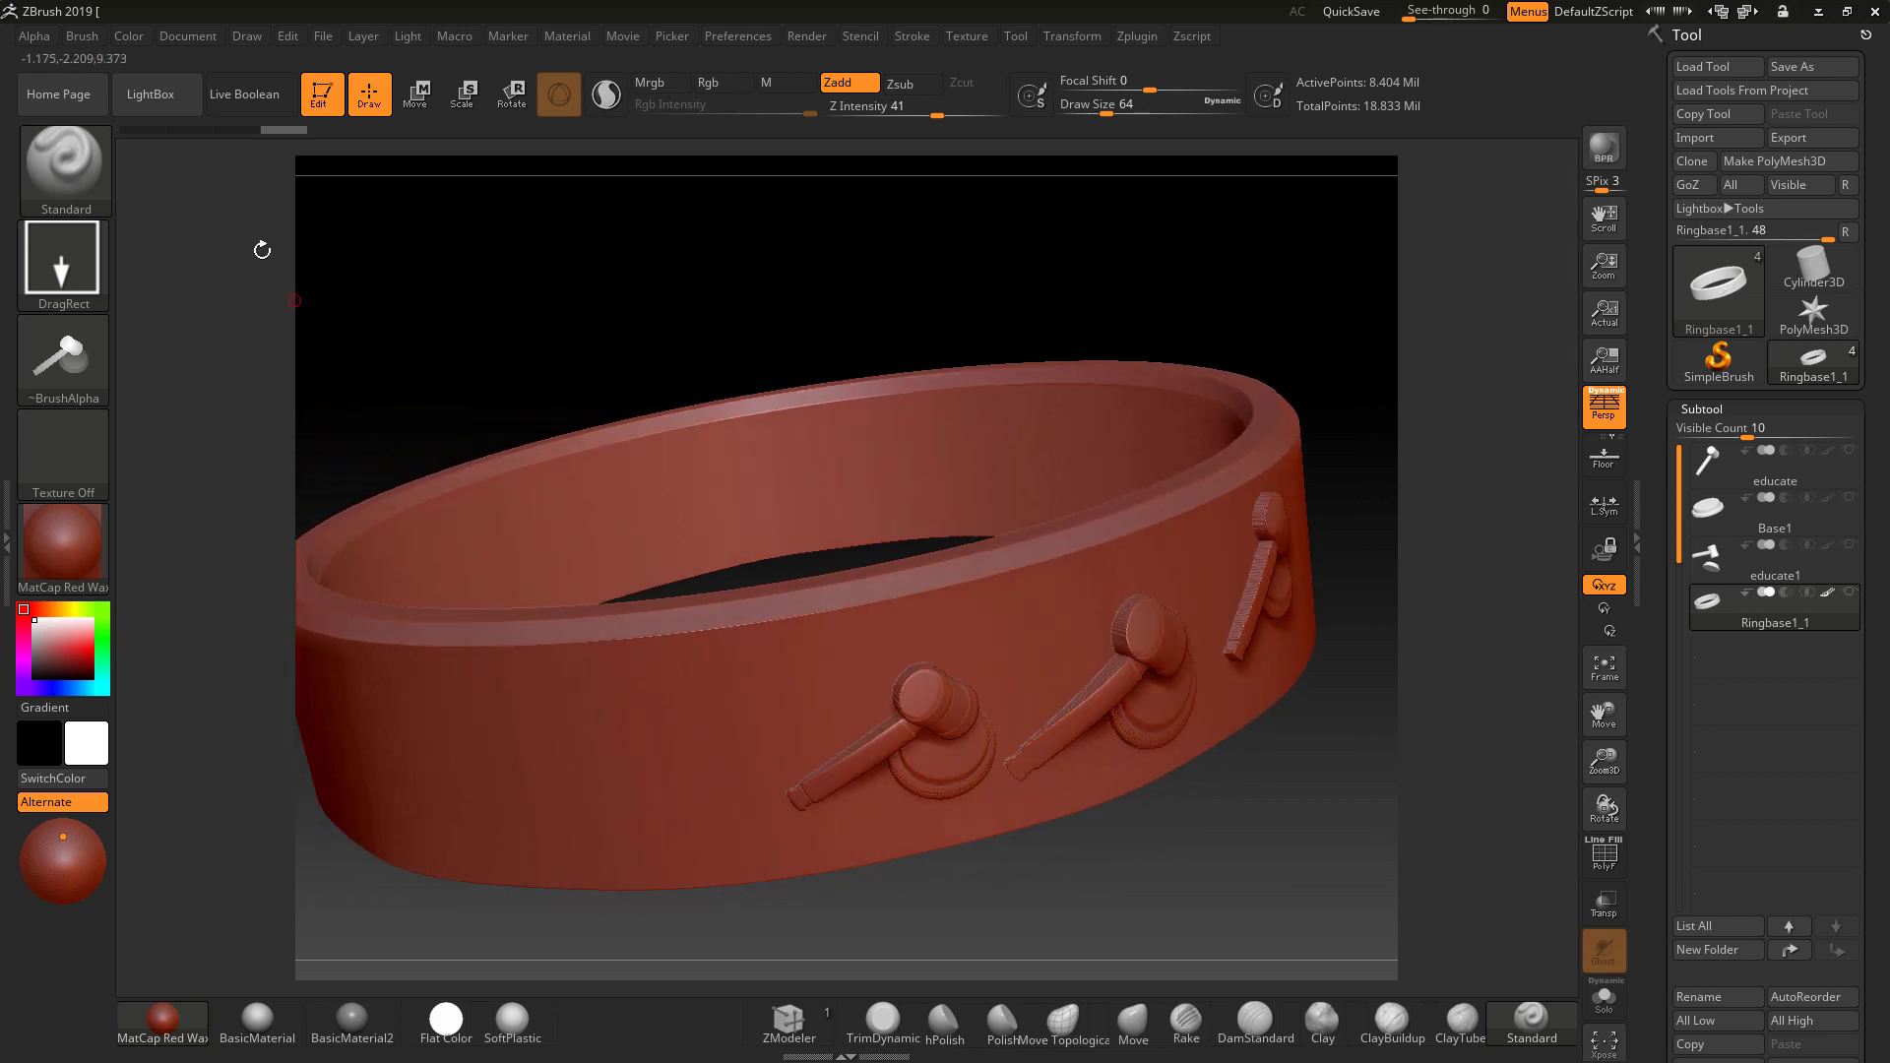
left_click(82, 36)
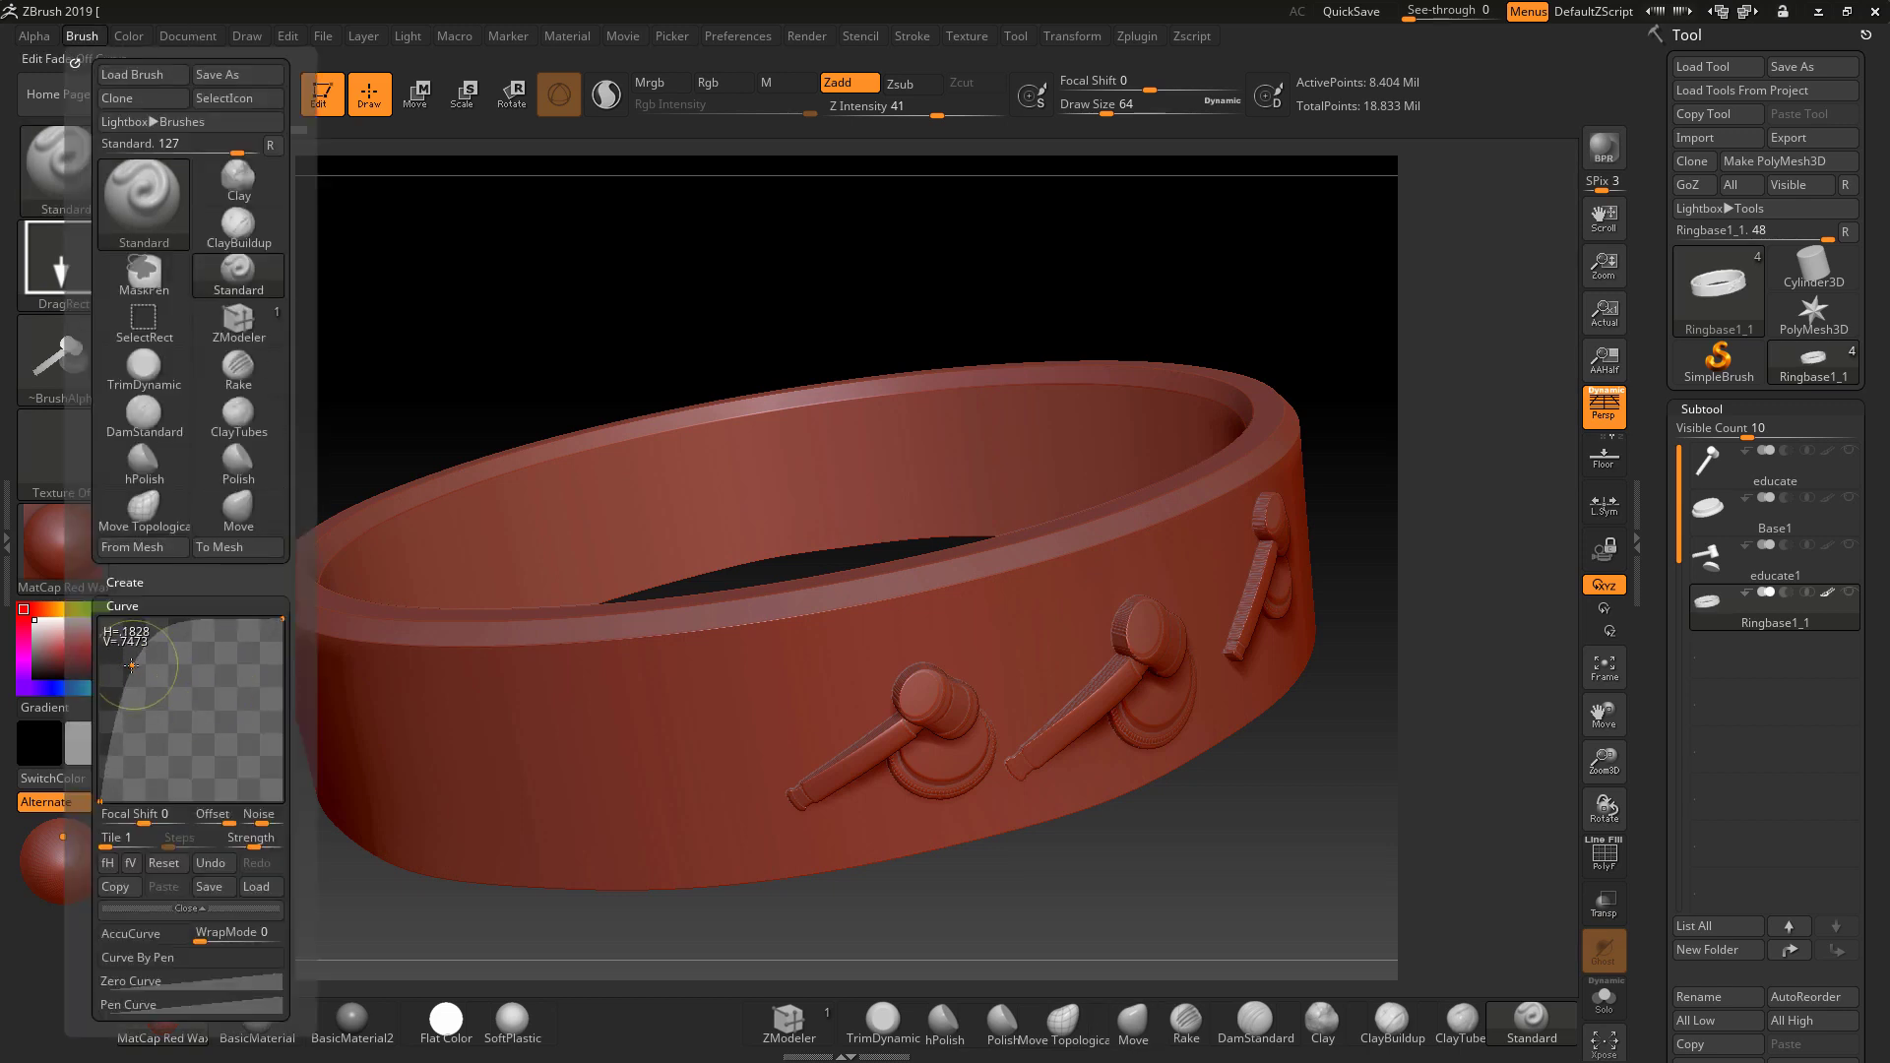
left_click_drag(644, 775, 616, 606)
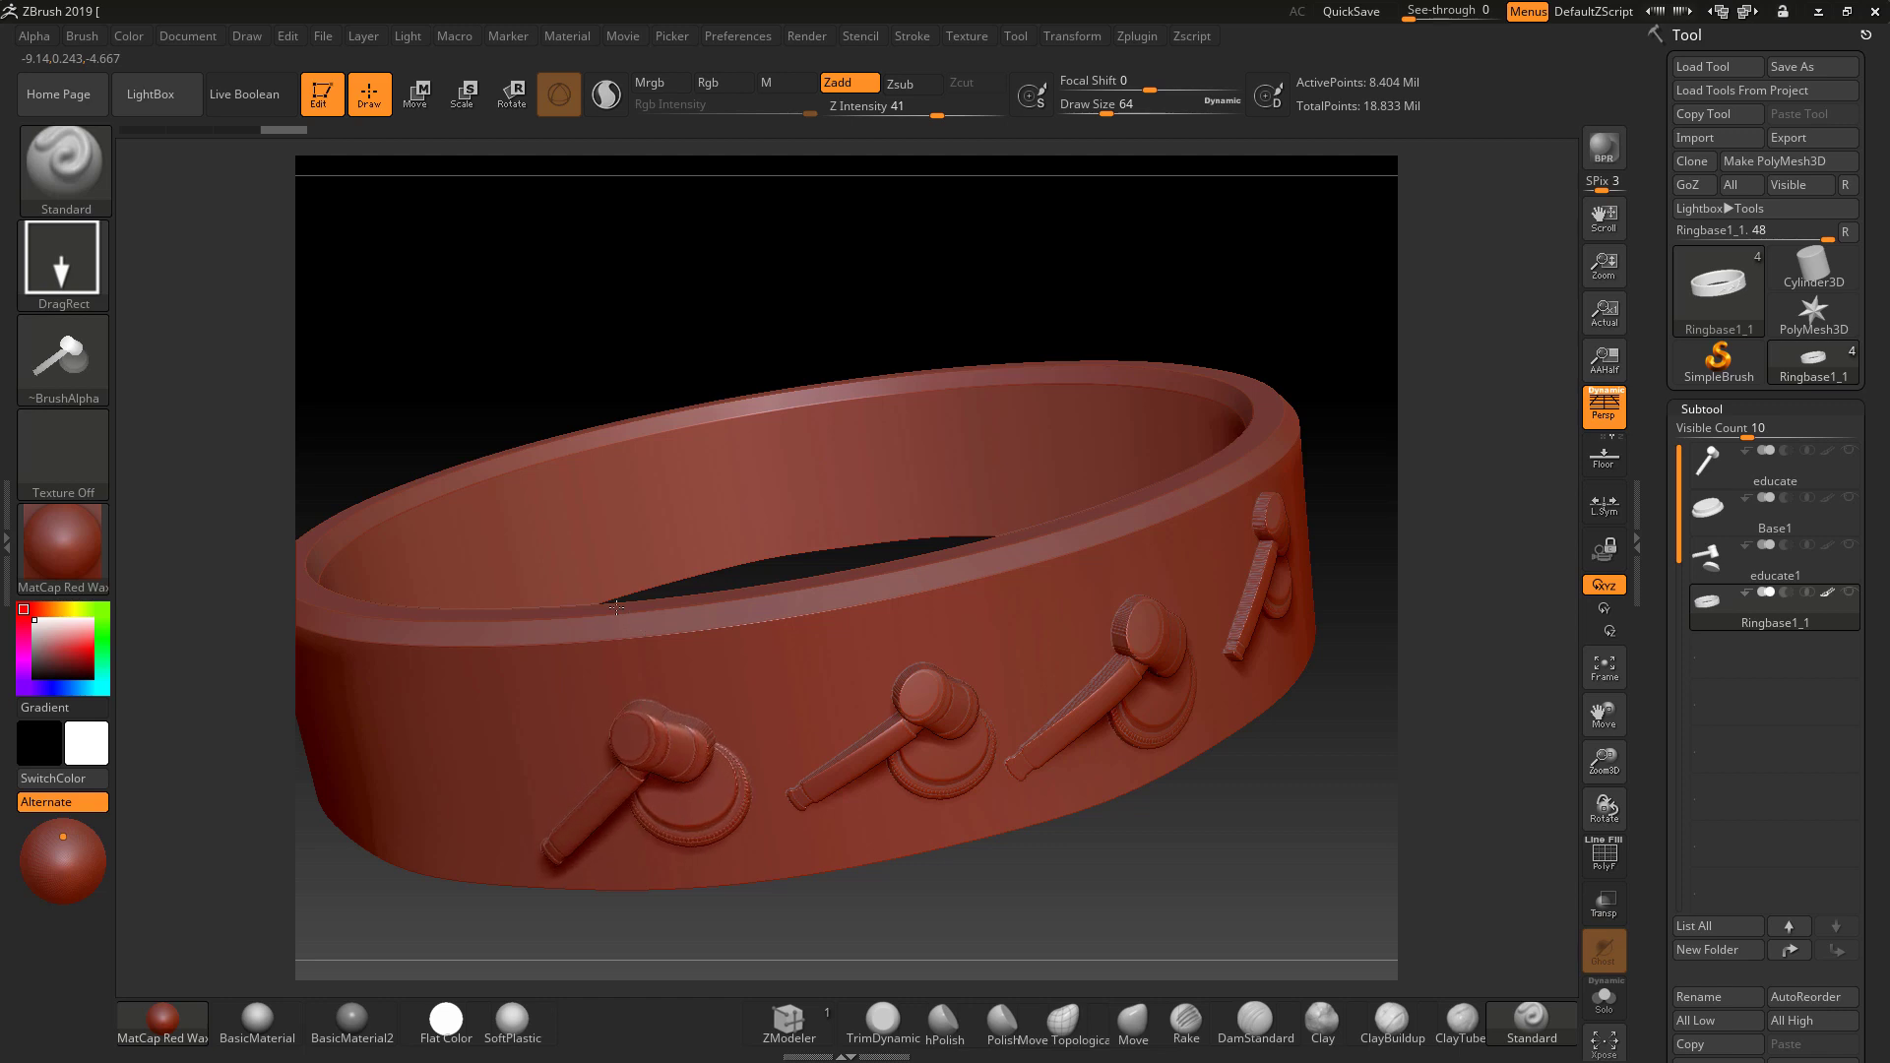
Set the gavel alpha's Strength to 67 and Falloff to 0.01, and stamp a smaller gavel at the end of the row.
left_click(39, 37)
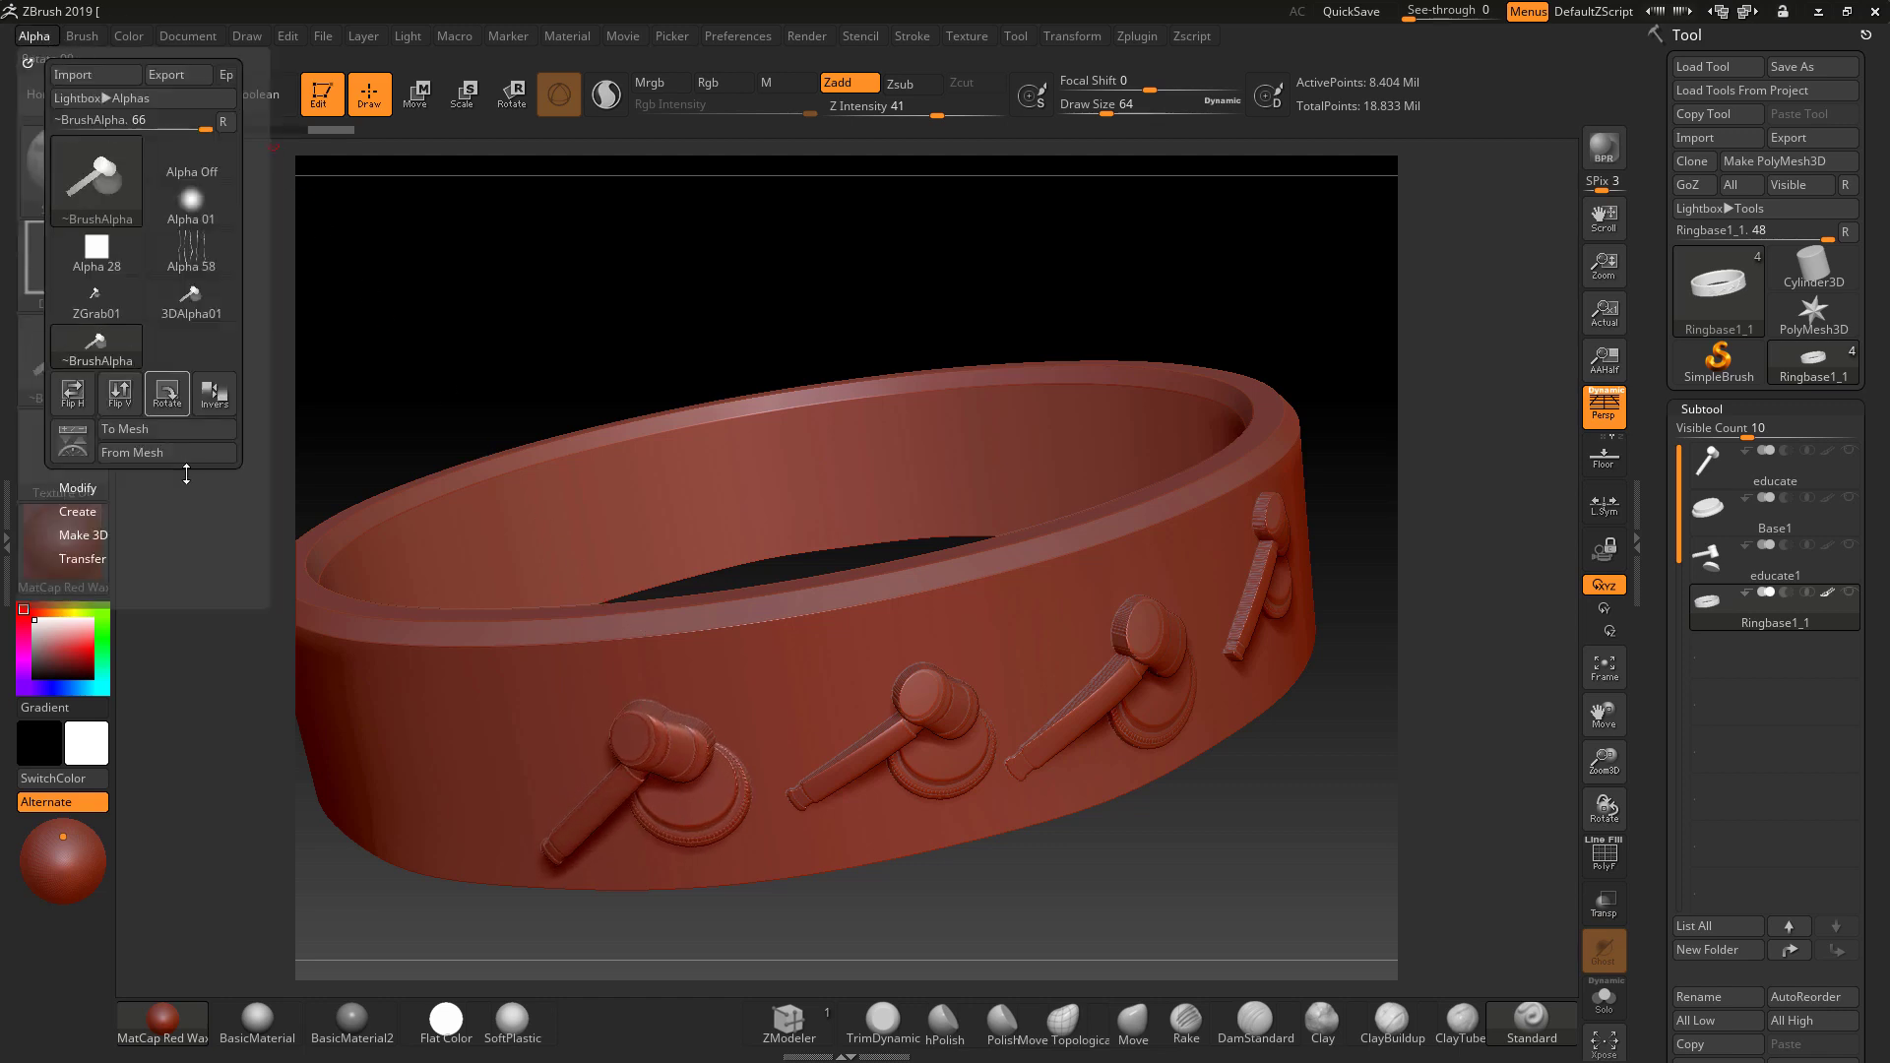
left_click(82, 487)
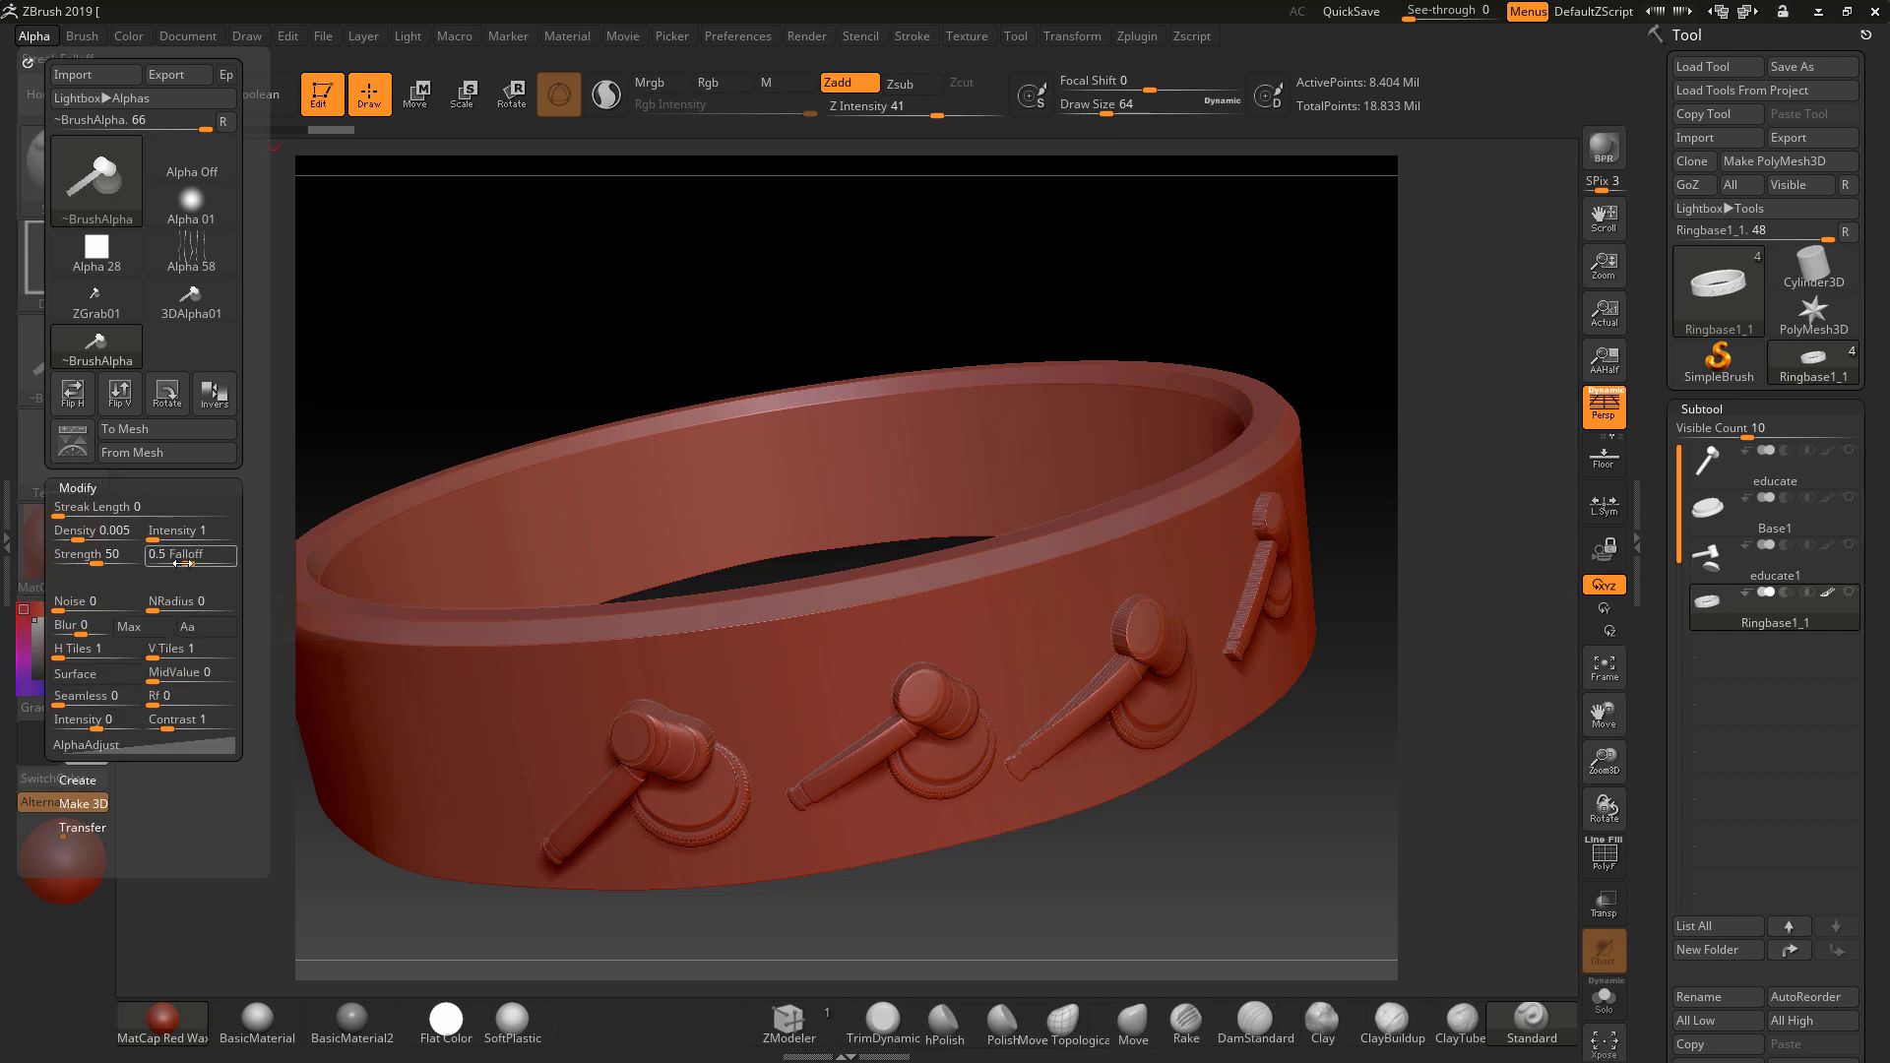
left_click_drag(183, 563, 108, 559)
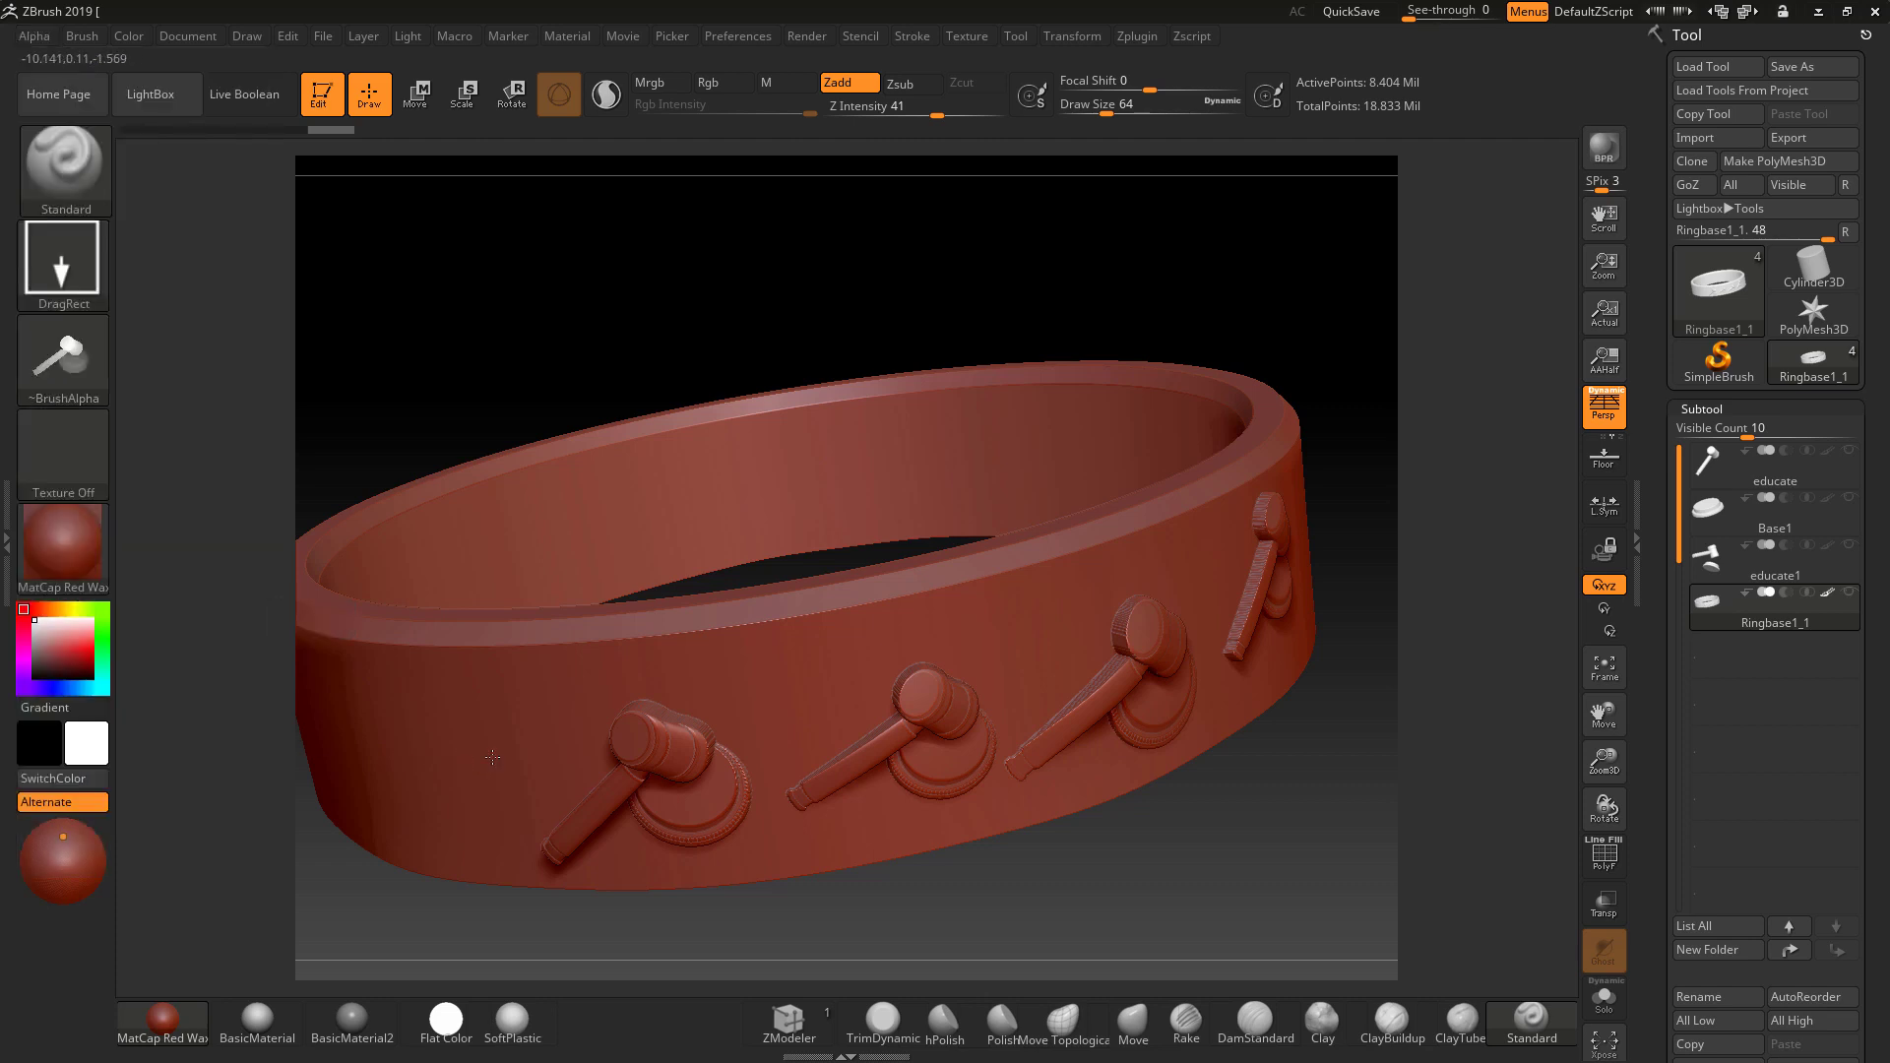
left_click_drag(458, 772, 463, 853)
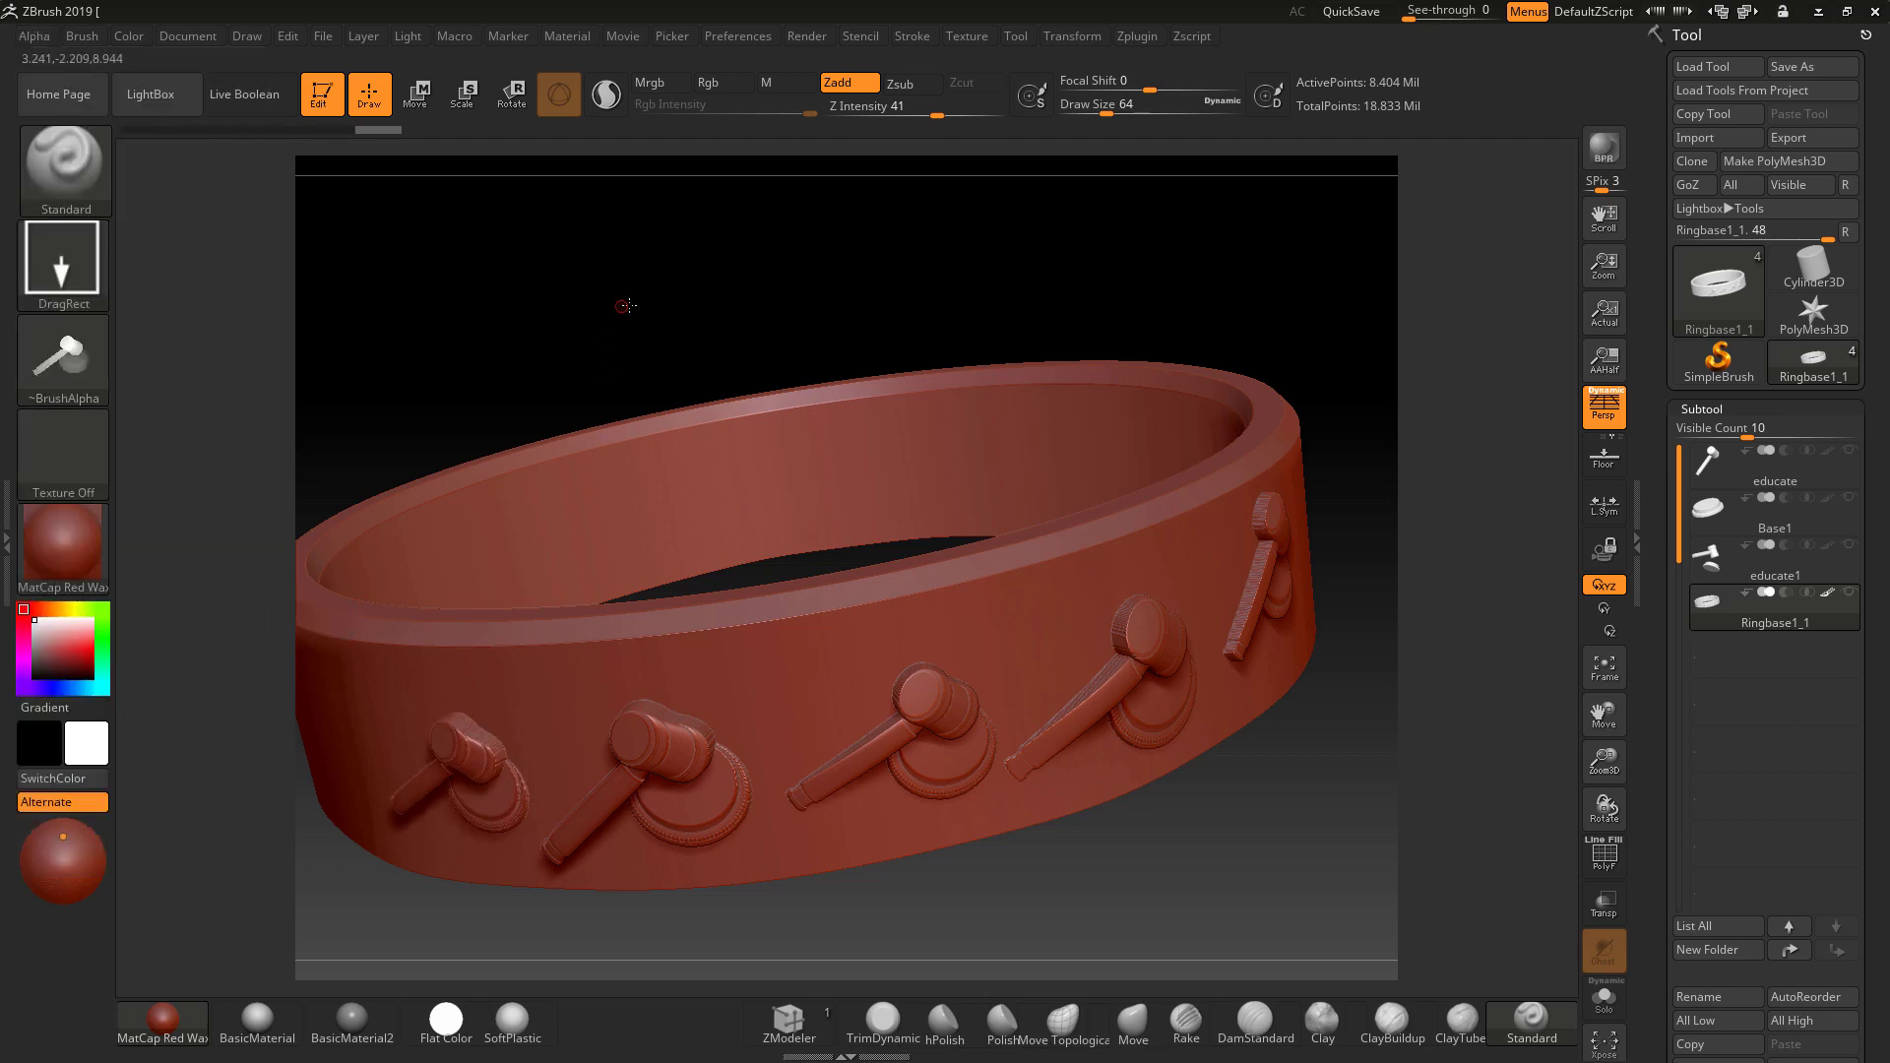
left_click_drag(629, 306, 667, 300)
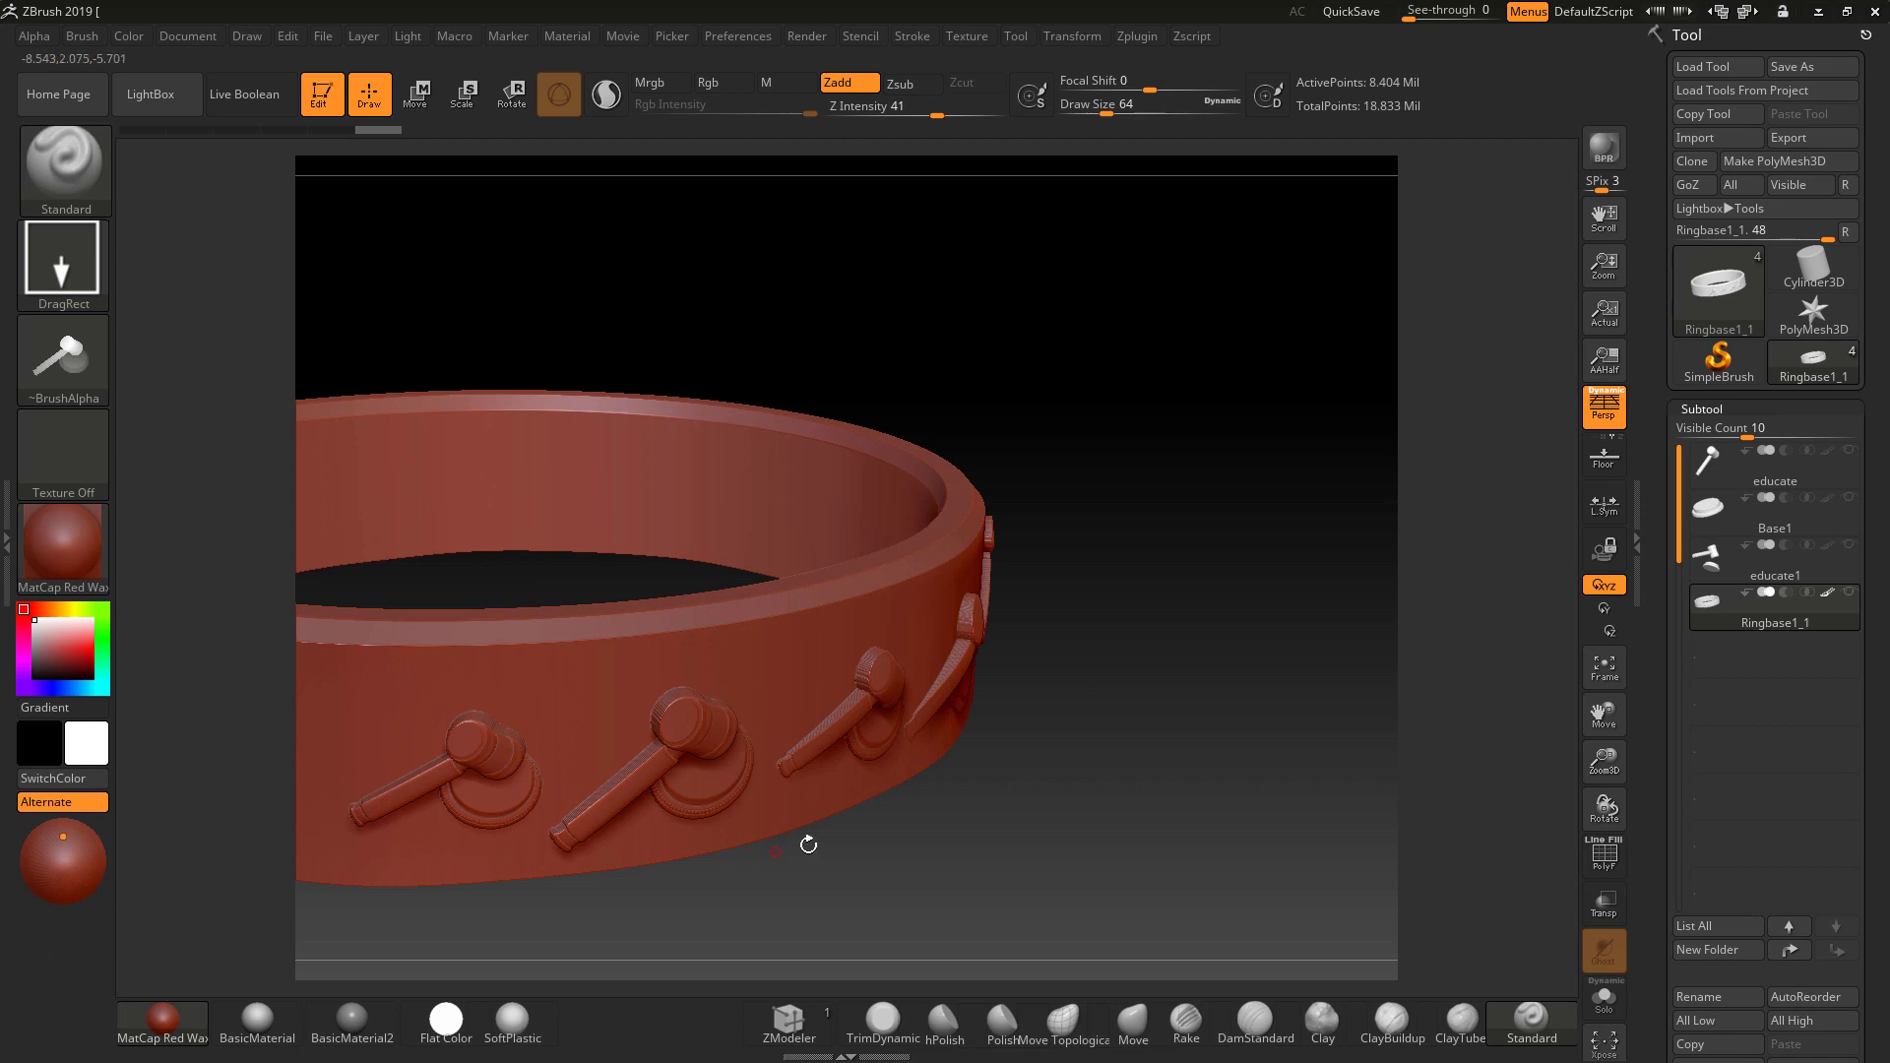
left_click_drag(809, 844, 1130, 756)
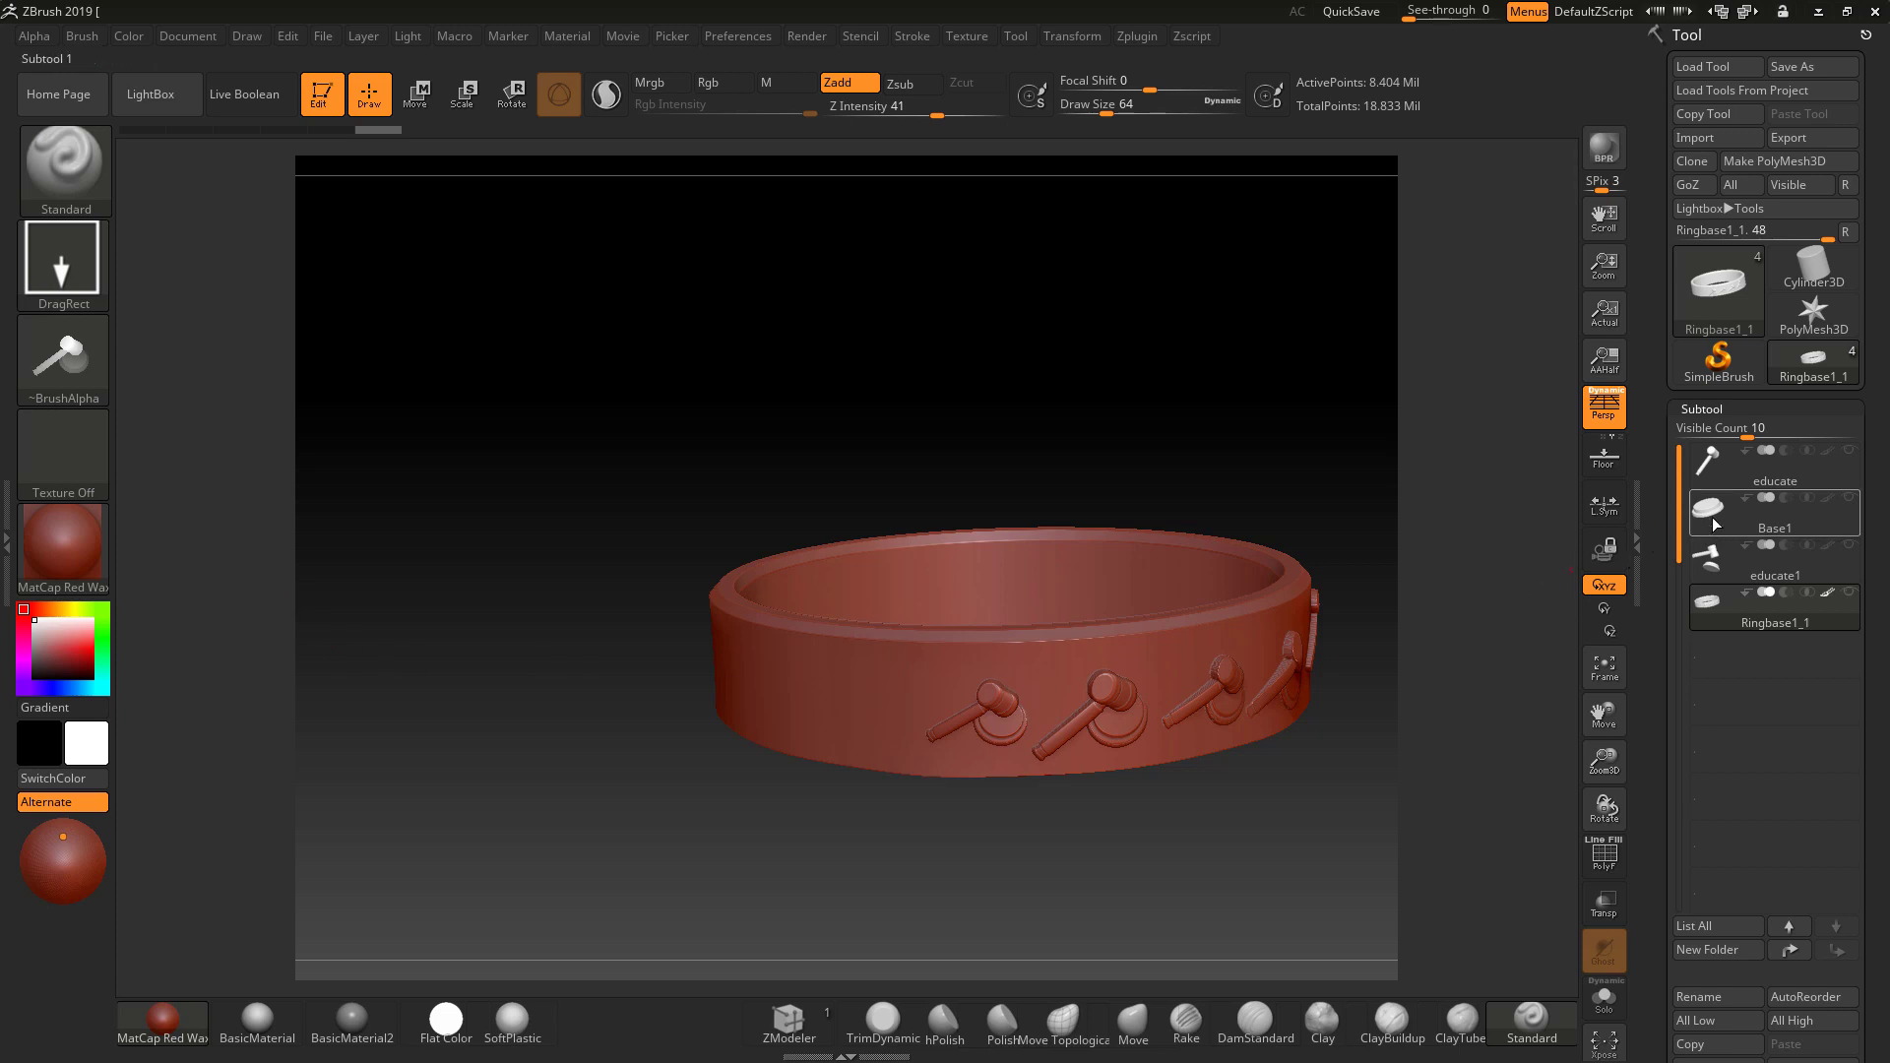
Select the educate gavel subtool, show the Base1 subtool with it, and orient the gavel and base together.
left_click(1772, 465)
left_click(1849, 497)
left_click_drag(1147, 594, 228, 238)
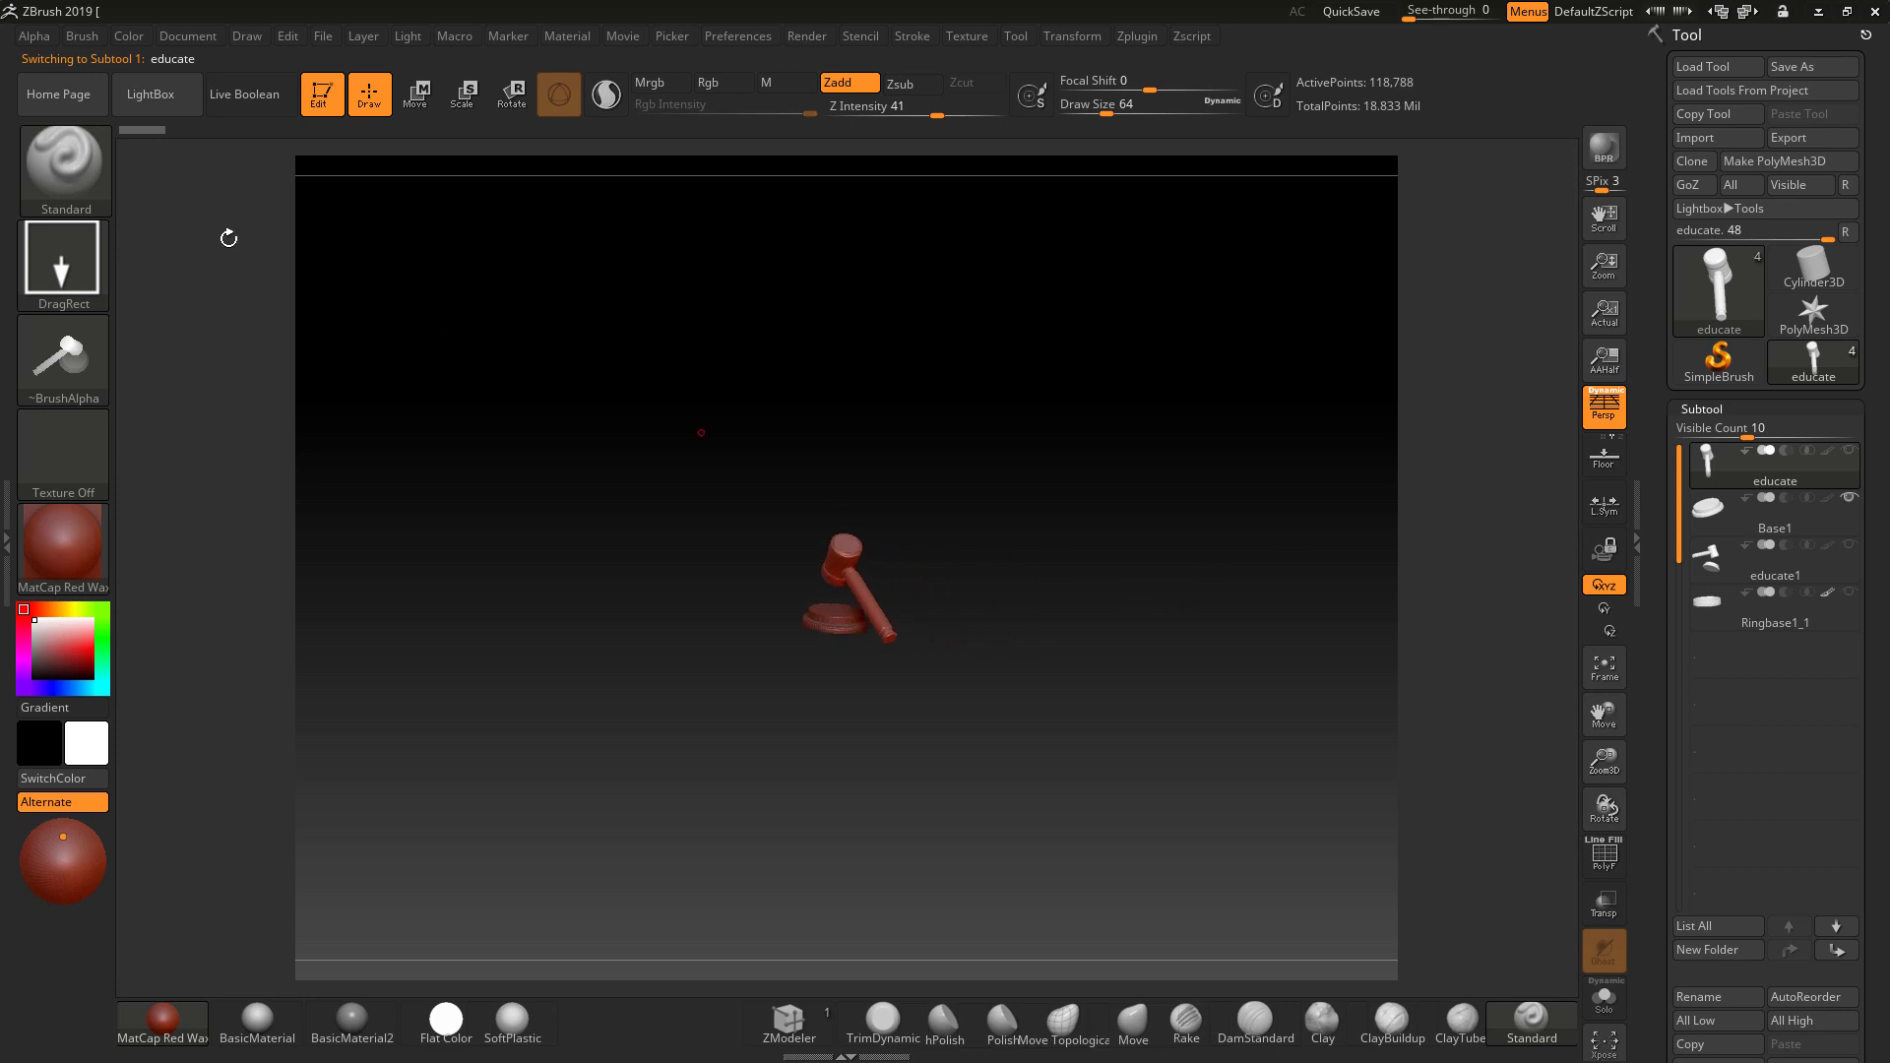
left_click(49, 37)
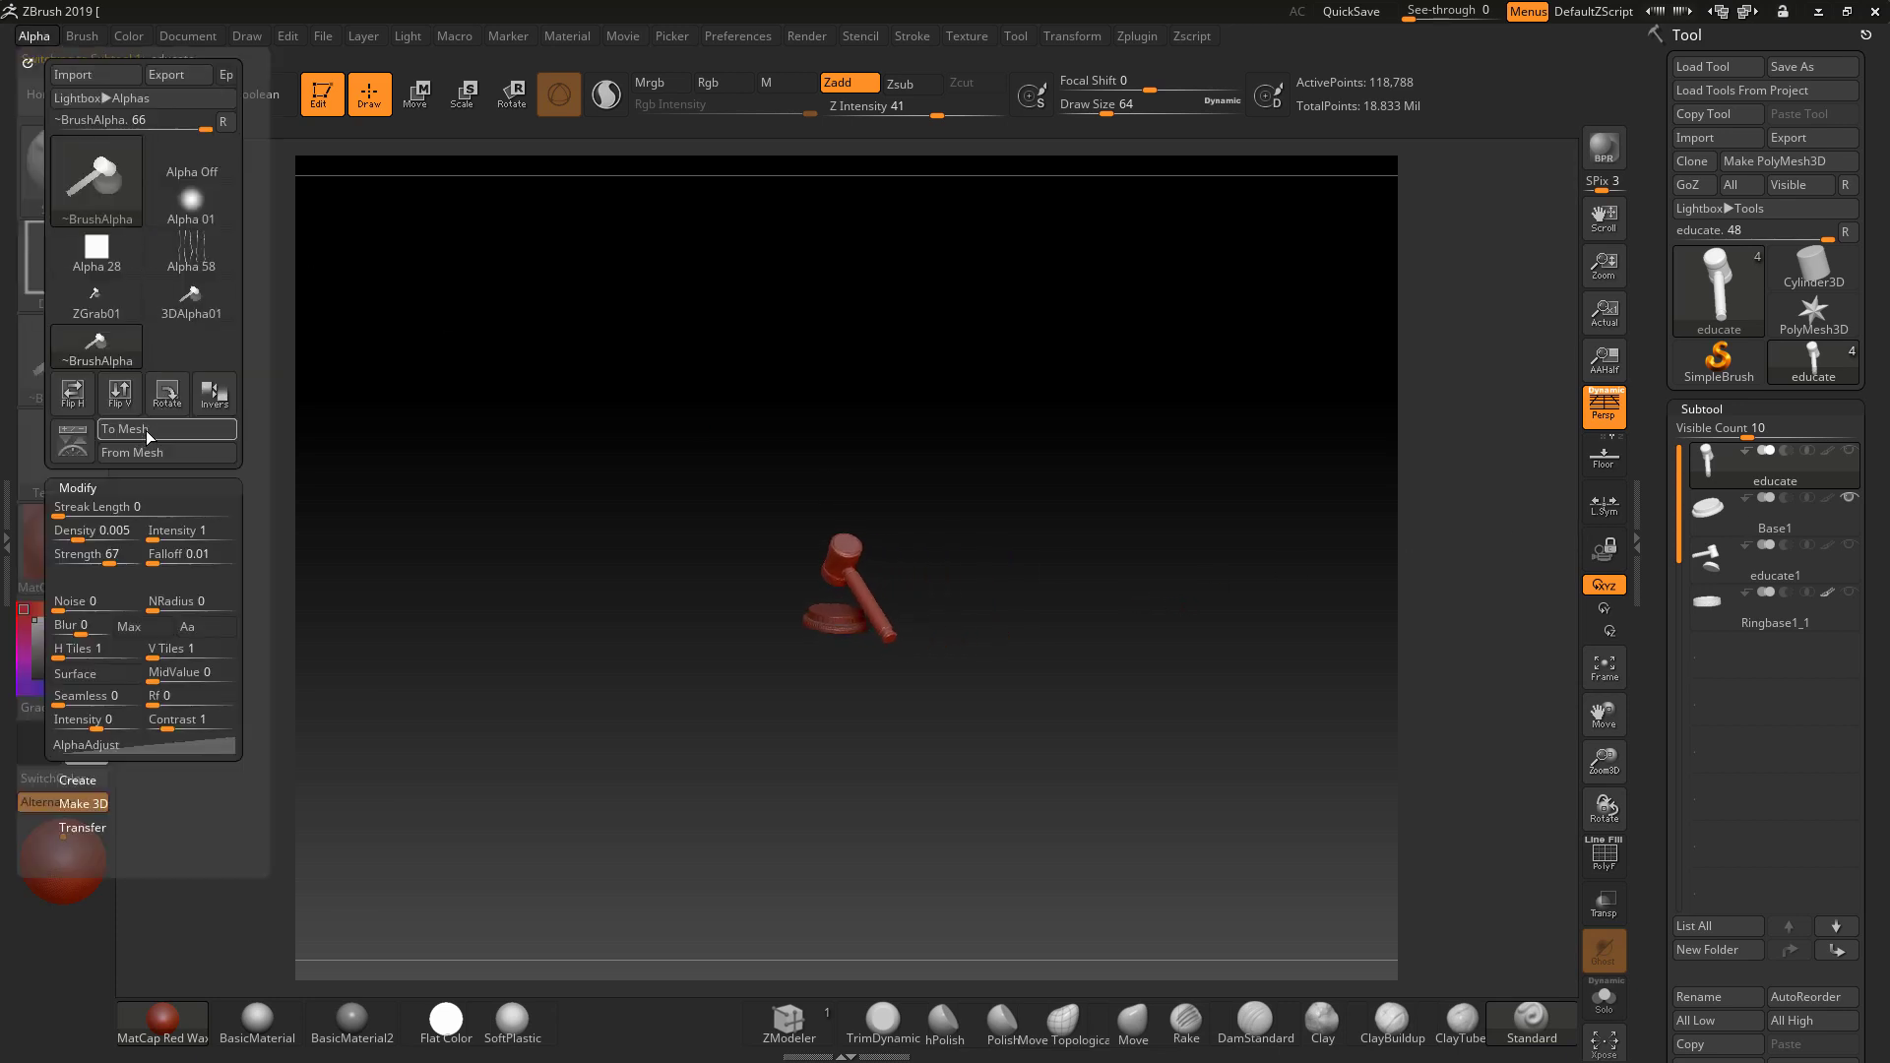
left_click(130, 450)
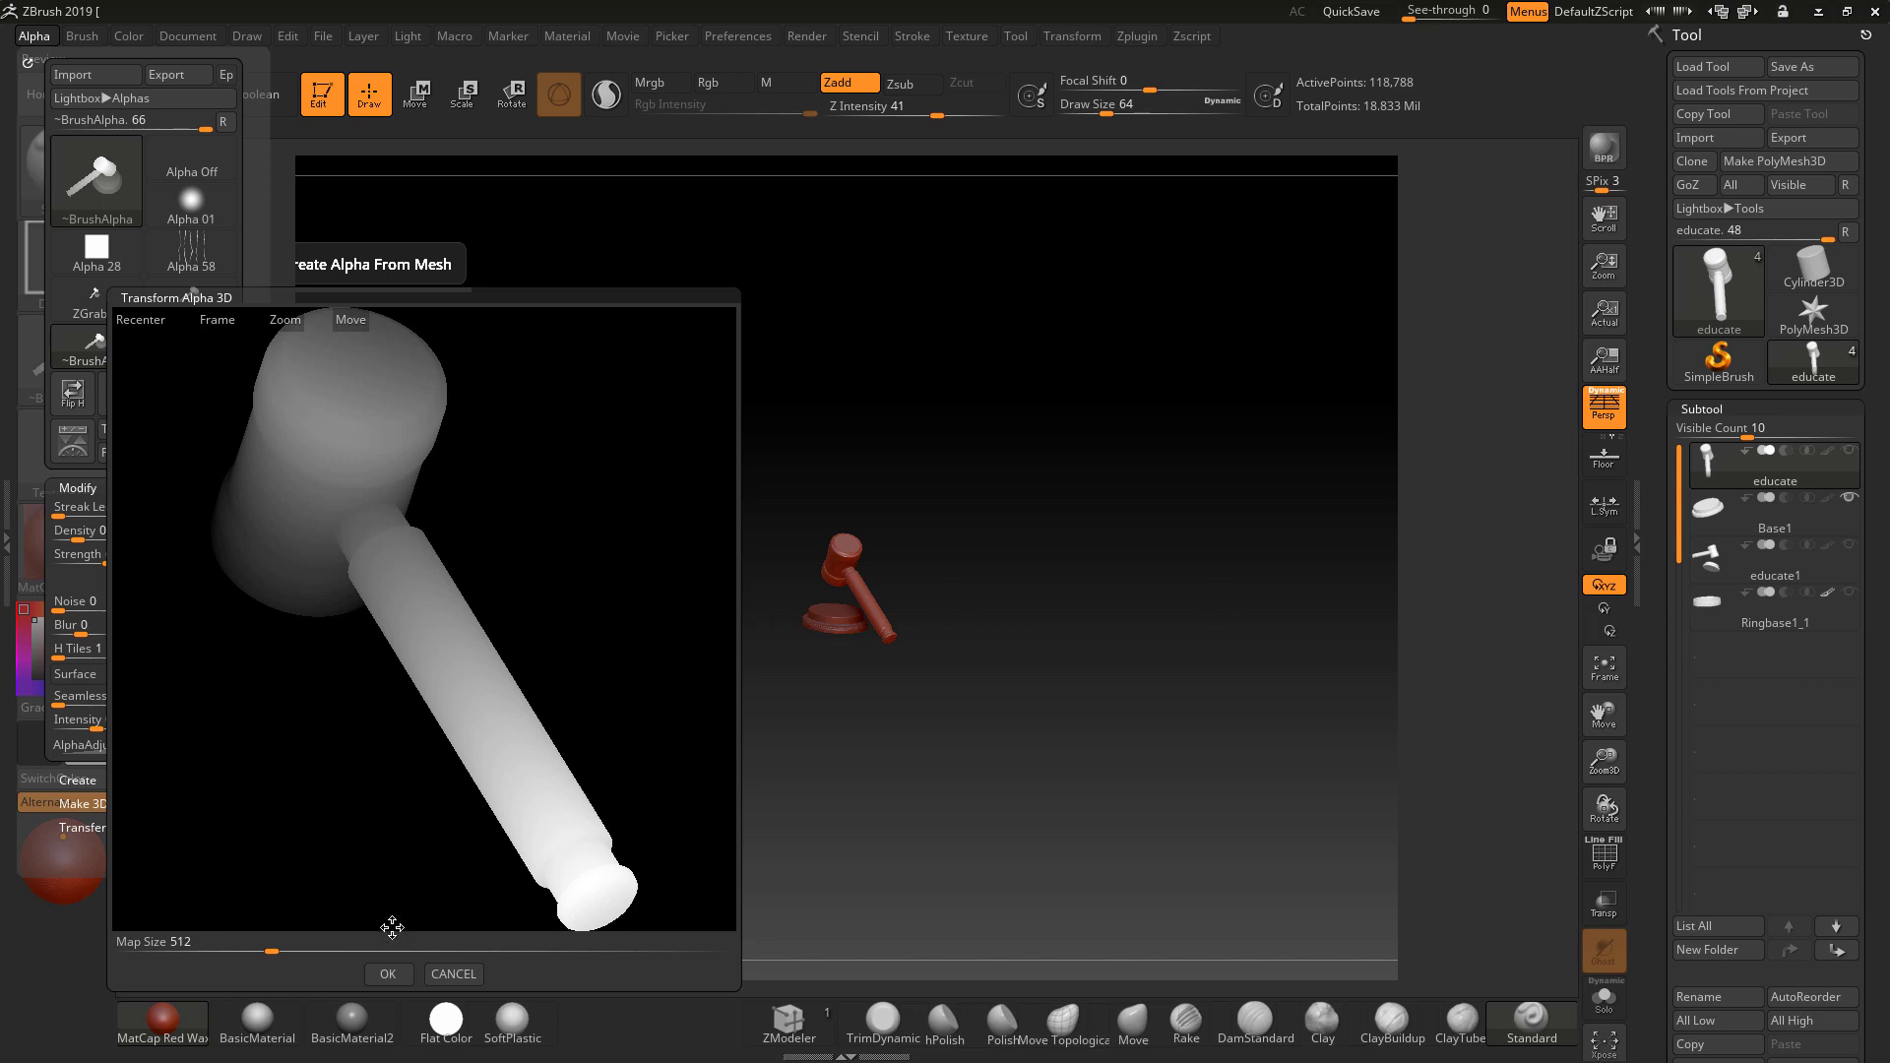
left_click(470, 974)
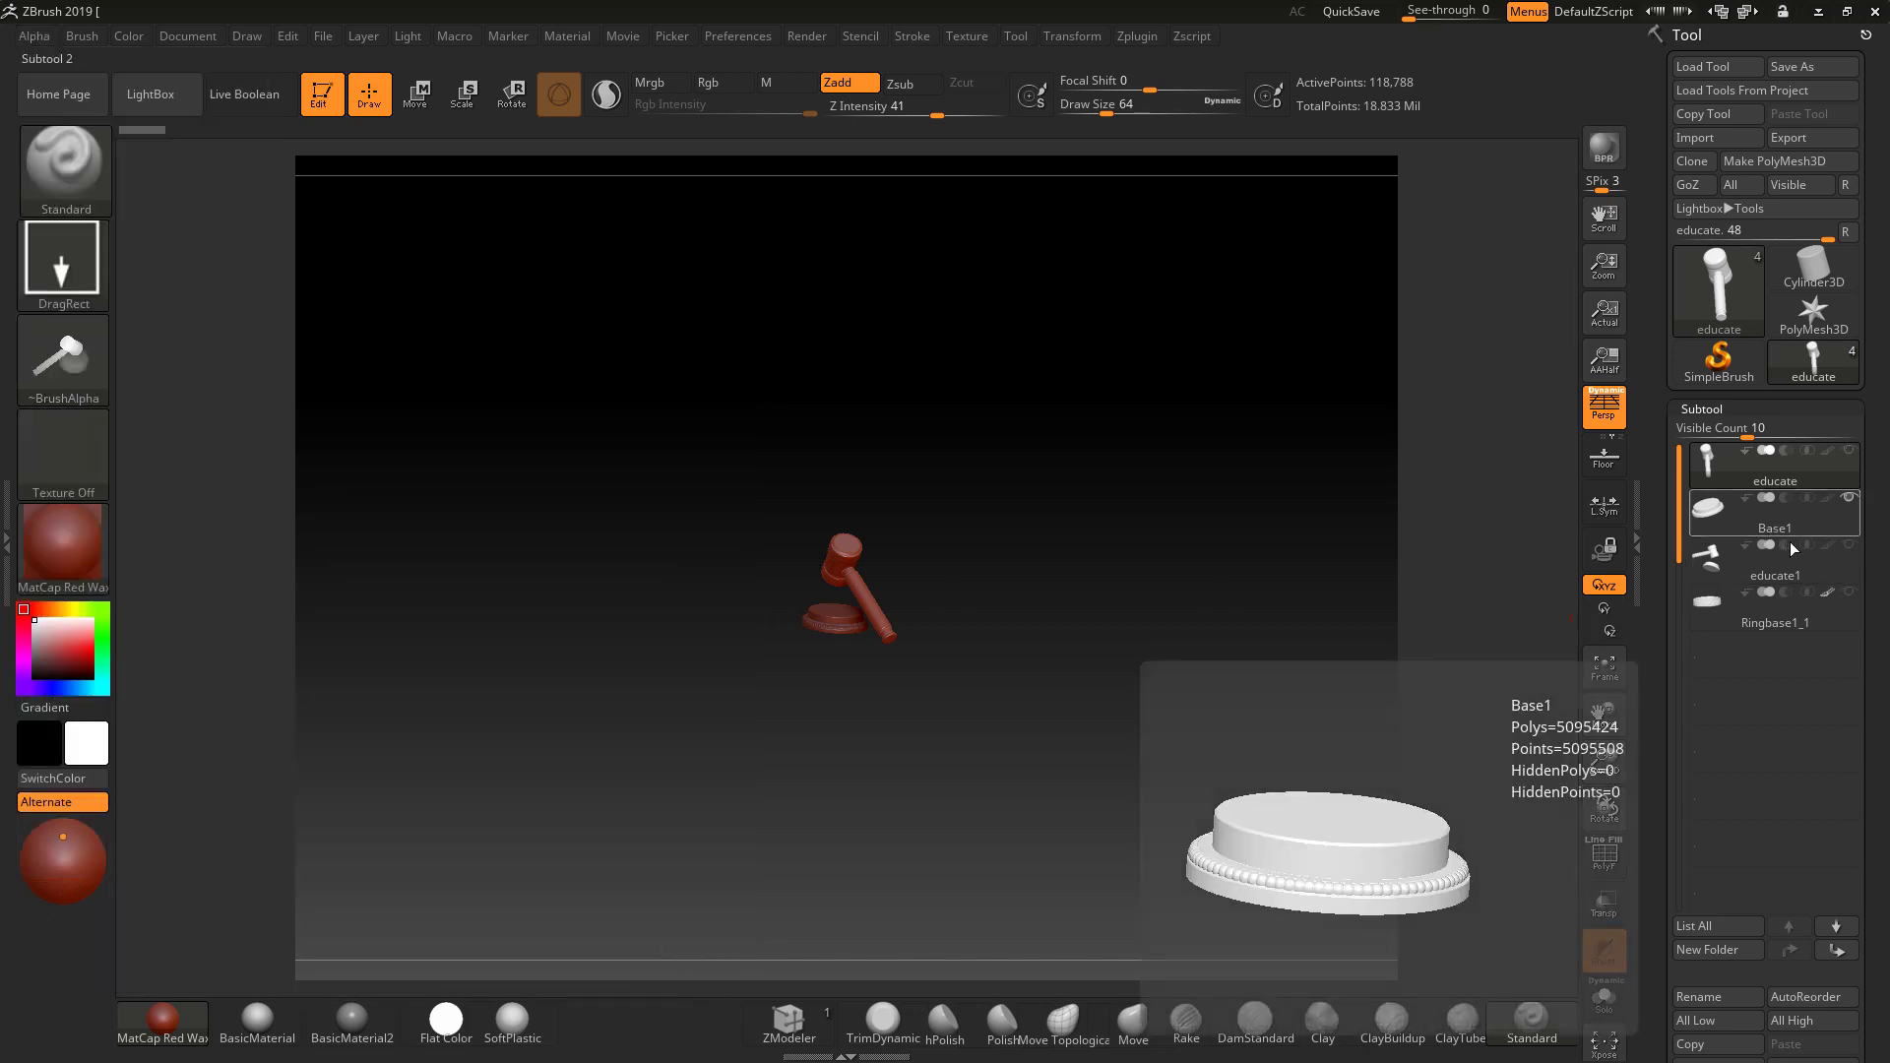
Turn on the educate subtool's visibility and rotate the model so the gavel stands beside its tilted base.
left_click(1850, 476)
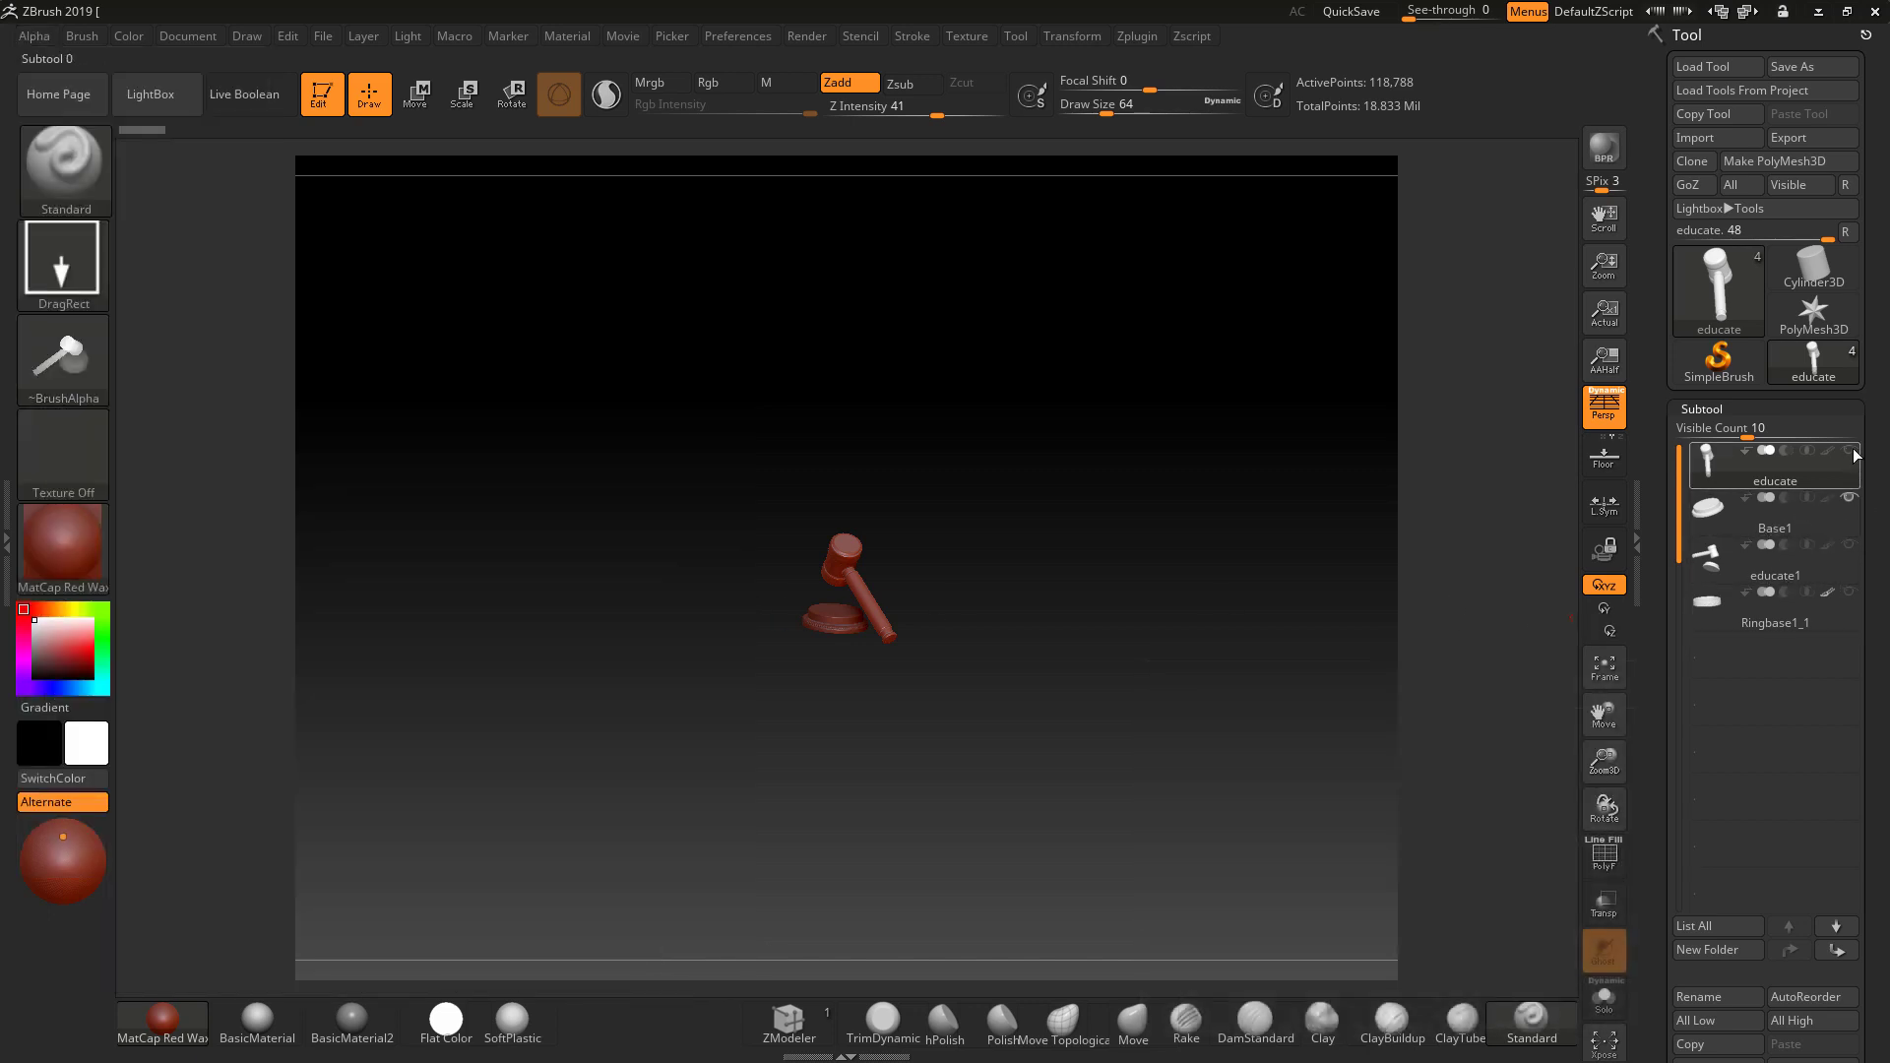
left_click_drag(1051, 553, 964, 630)
left_click(75, 366)
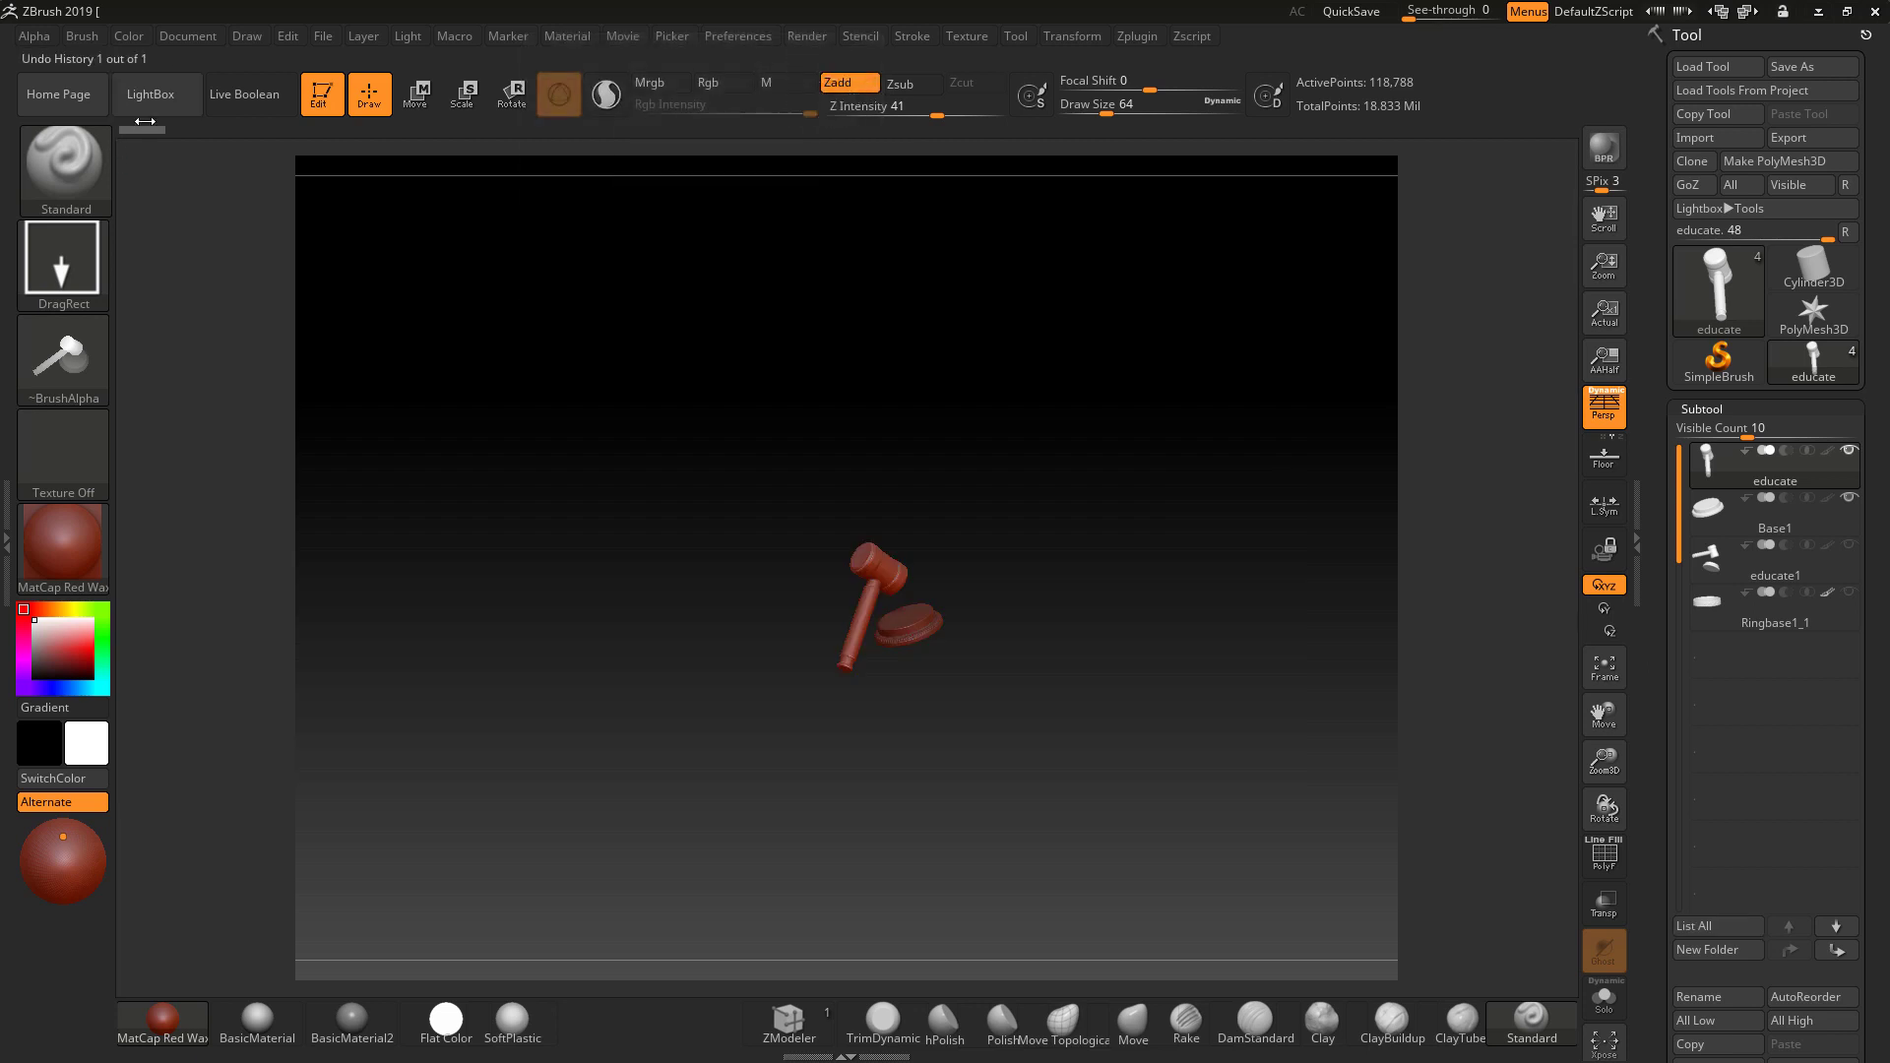
Set the document width to 2048 and, with Constrain Proportions off, its height to 2048.
left_click(193, 38)
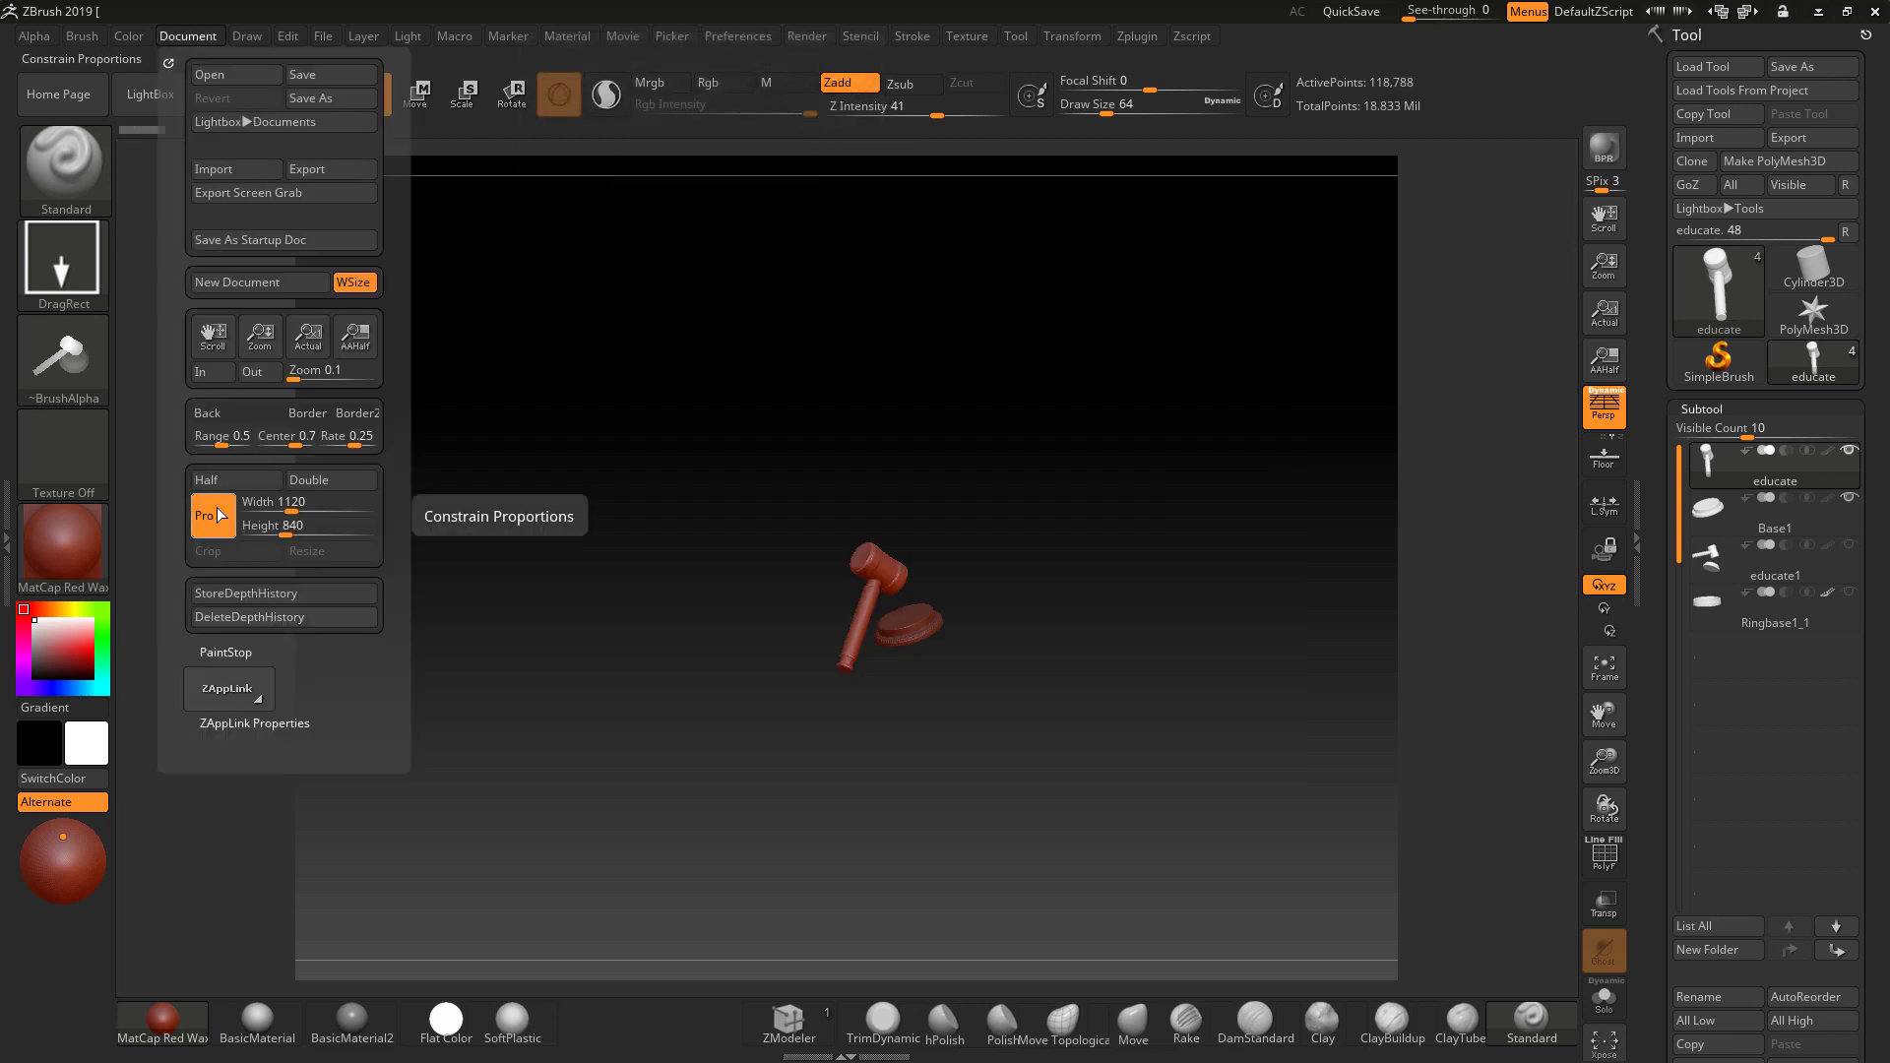
left_click(274, 507)
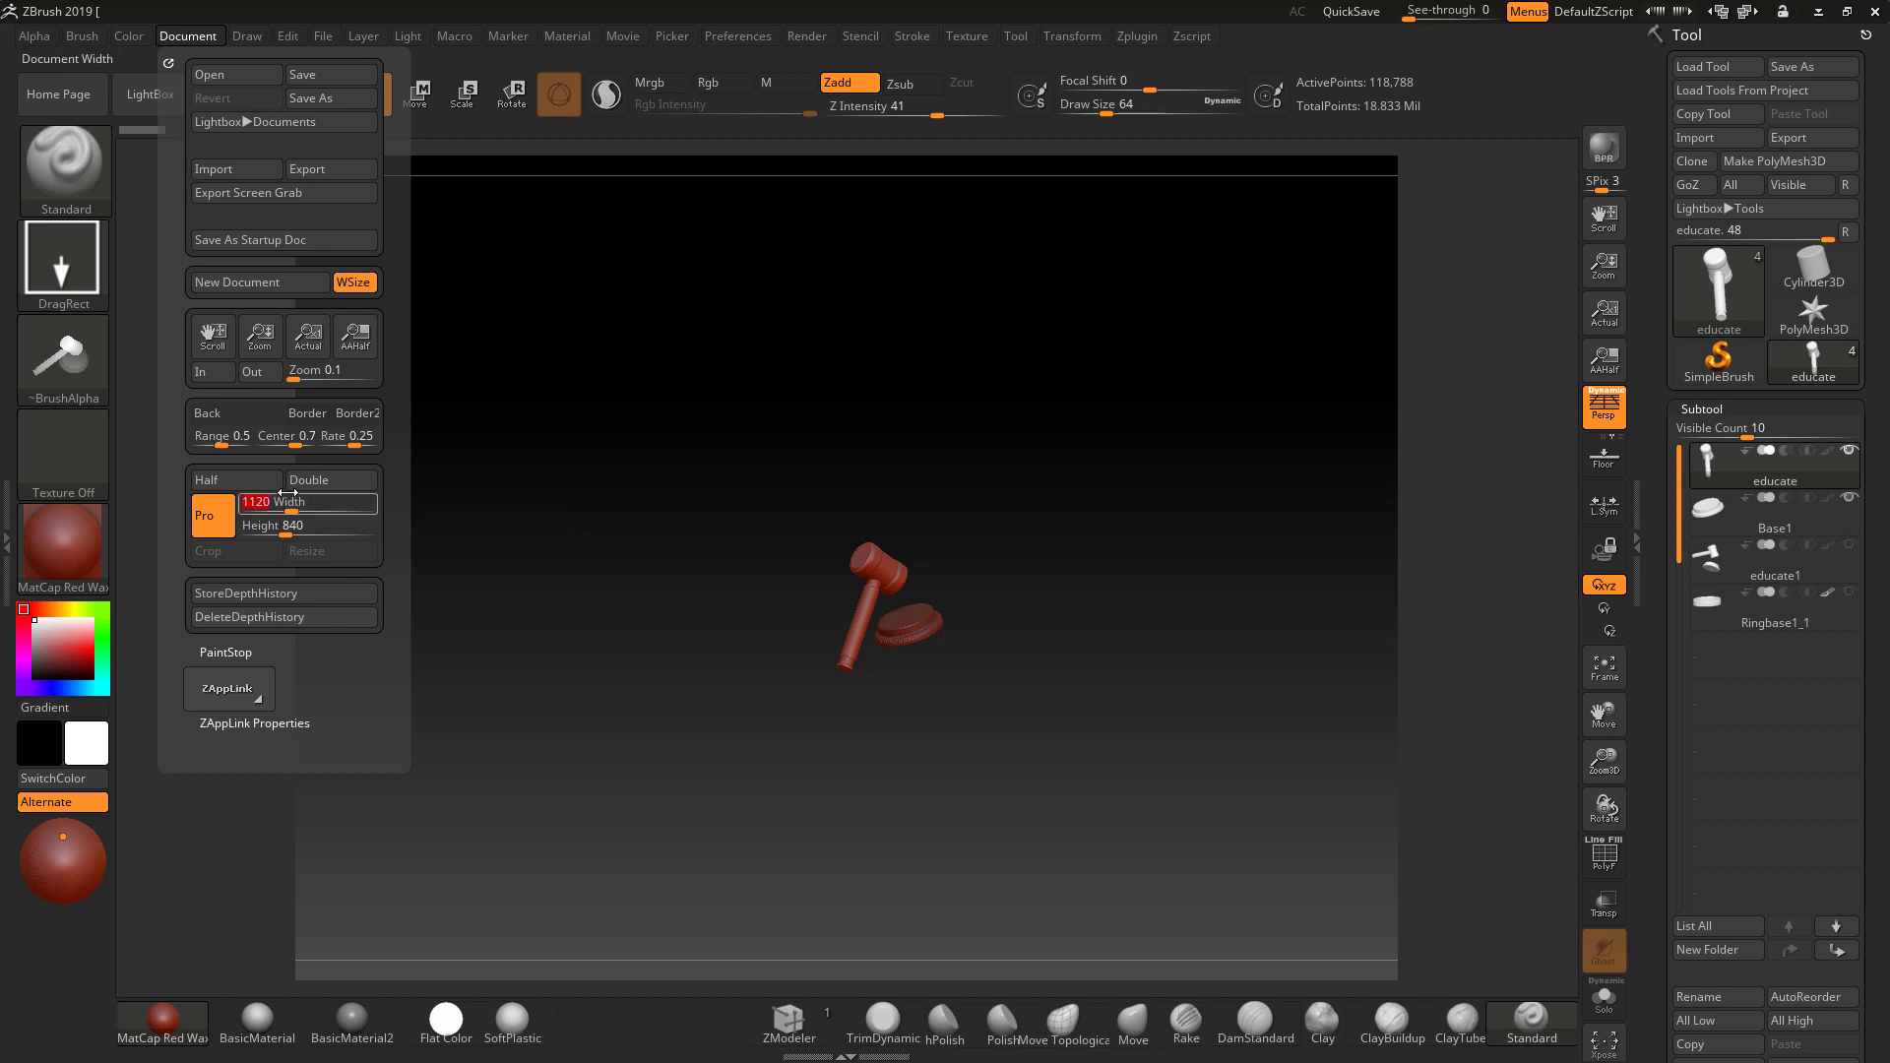
type("204")
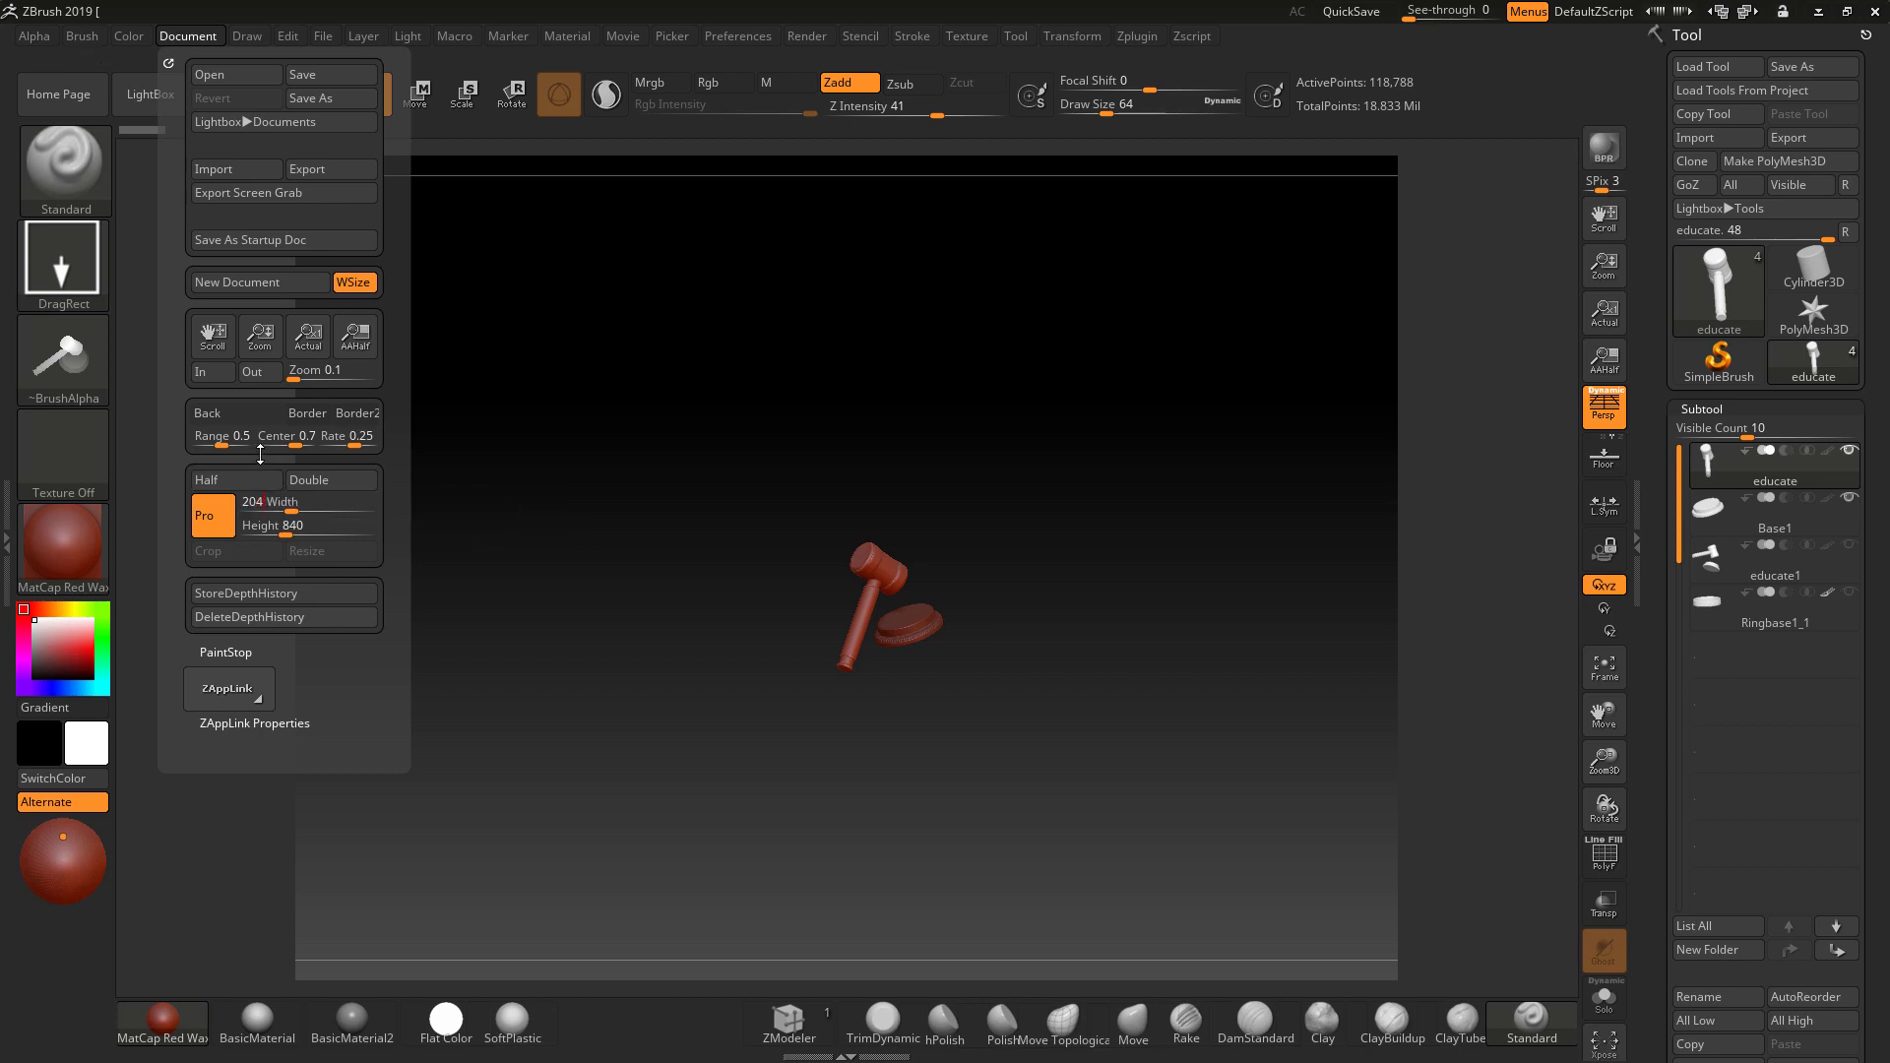
type("8")
key("Return")
left_click(212, 515)
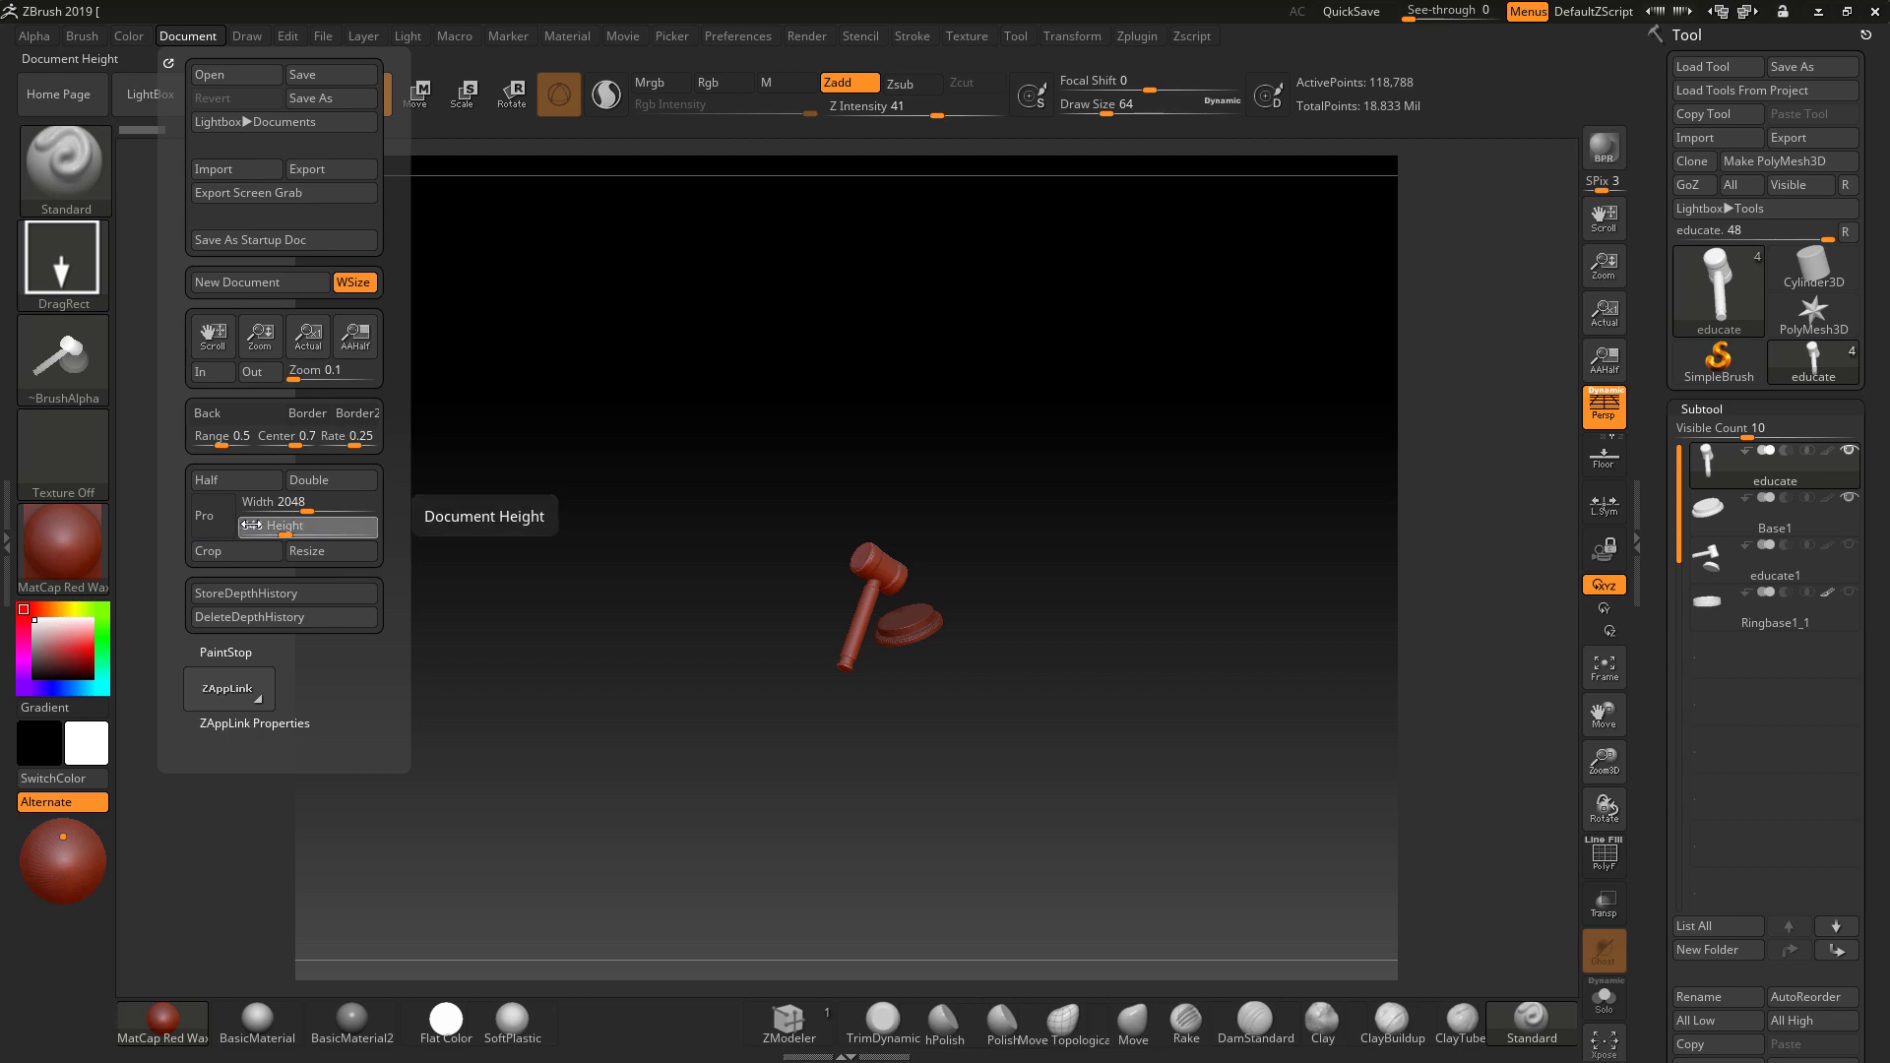
left_click(251, 525)
type("2 ")
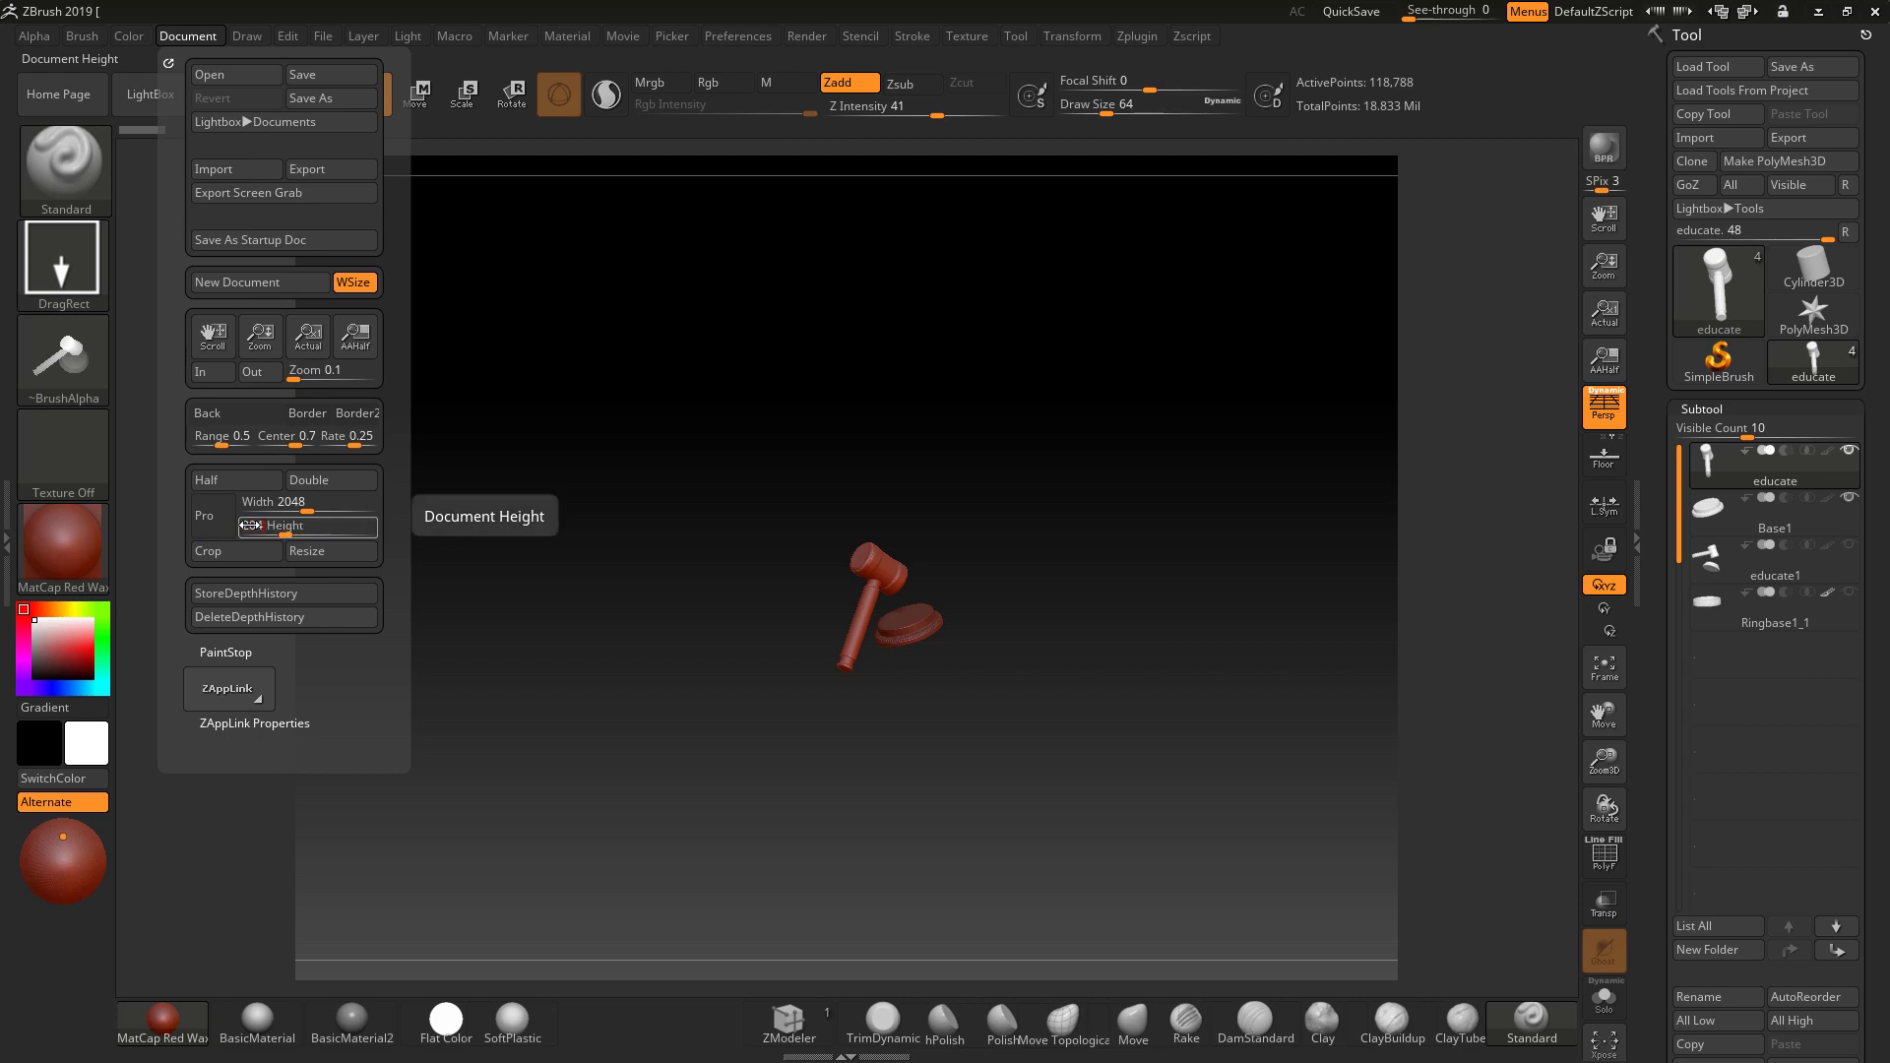
type("048")
key("Return")
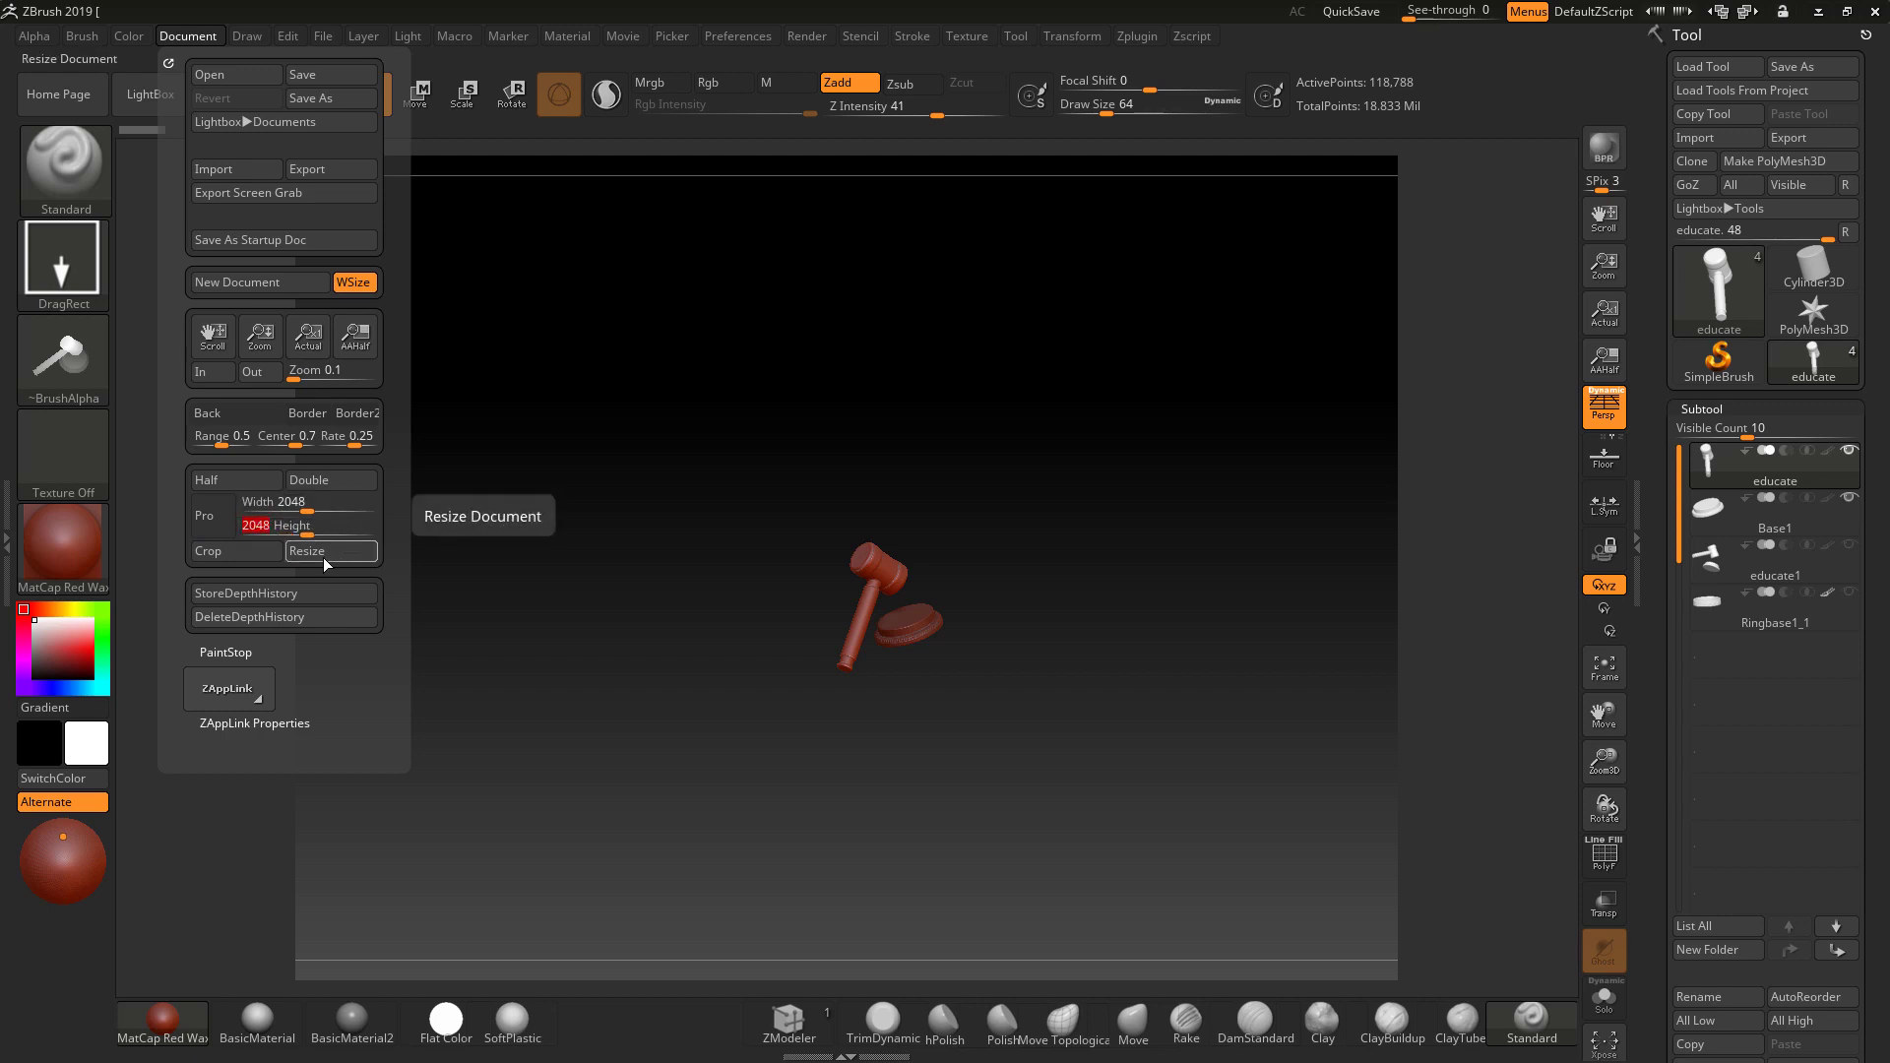
Apply the 2048 by 2048 resize to the document and fit the whole square canvas in view.
left_click(322, 551)
left_click(989, 606)
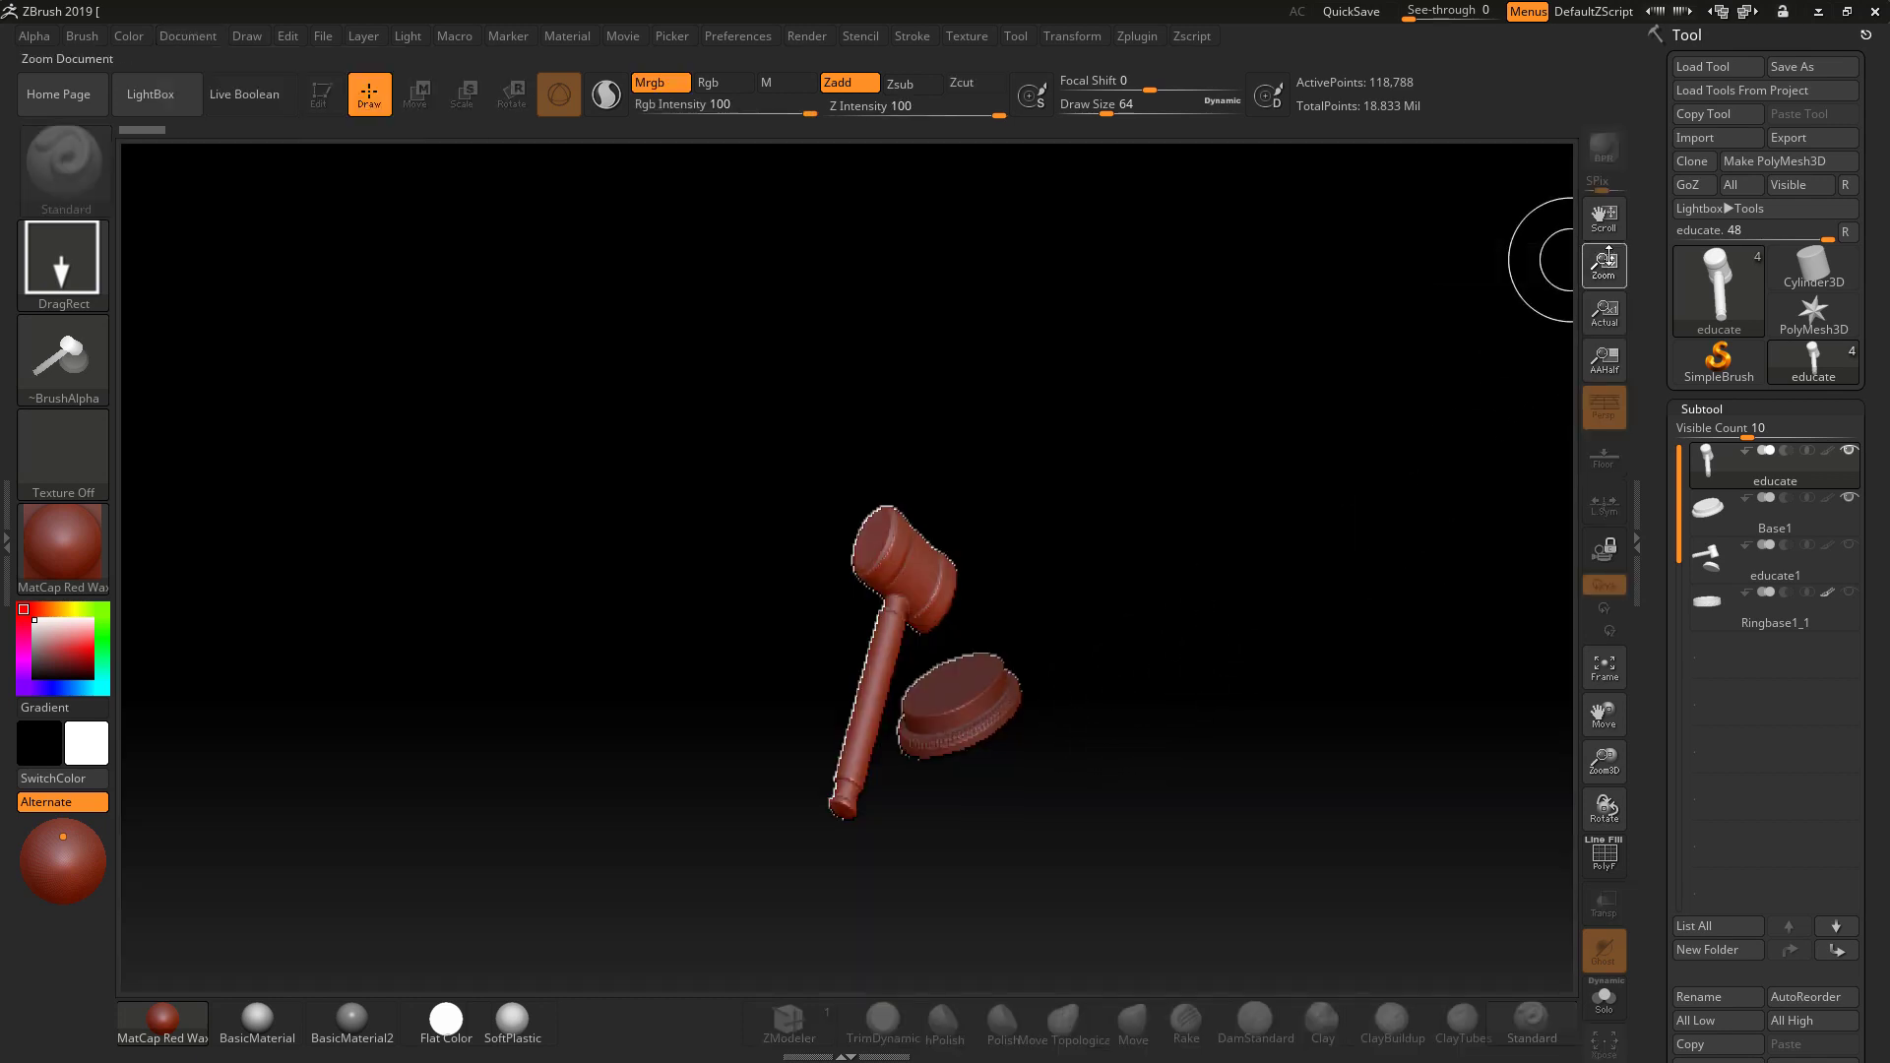
left_click_drag(1603, 264, 1560, 97)
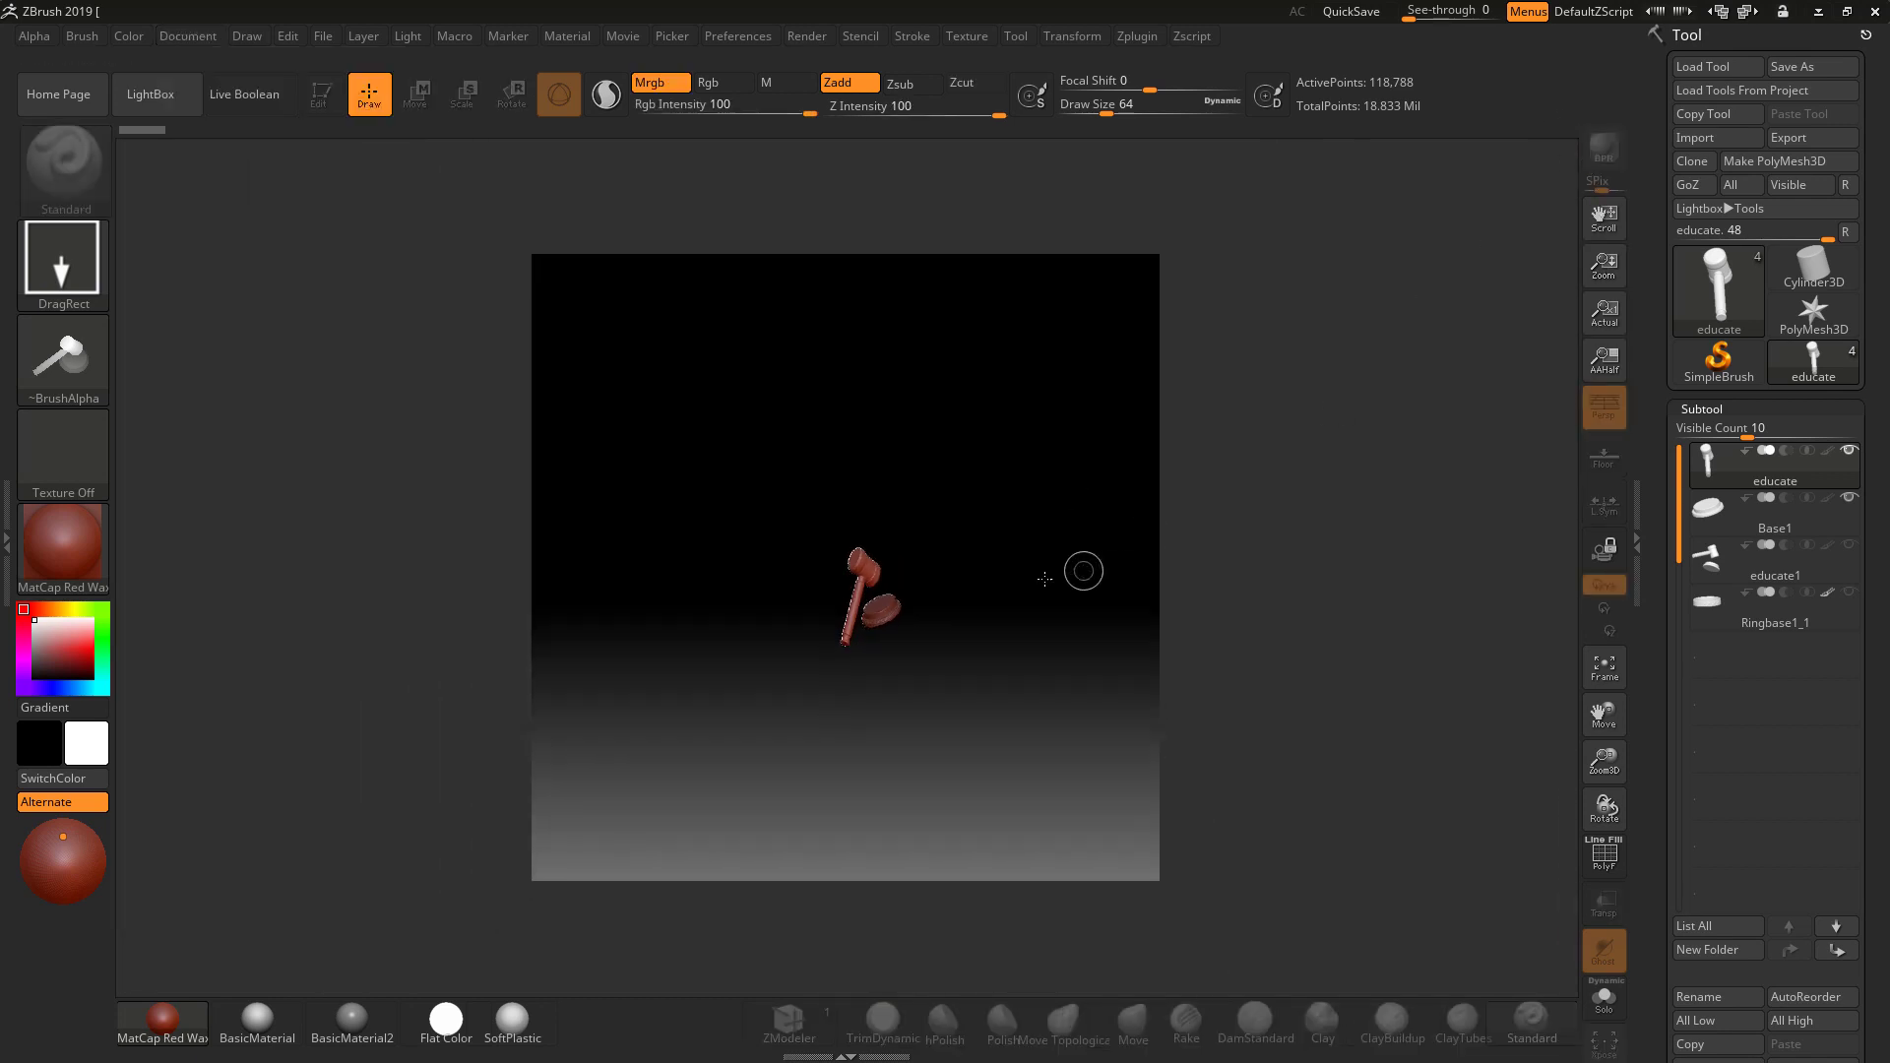
Clear the canvas, redraw the gavel and base large in Edit mode, and rotate them so the base's round top shows beside the handle.
key("ctrl")
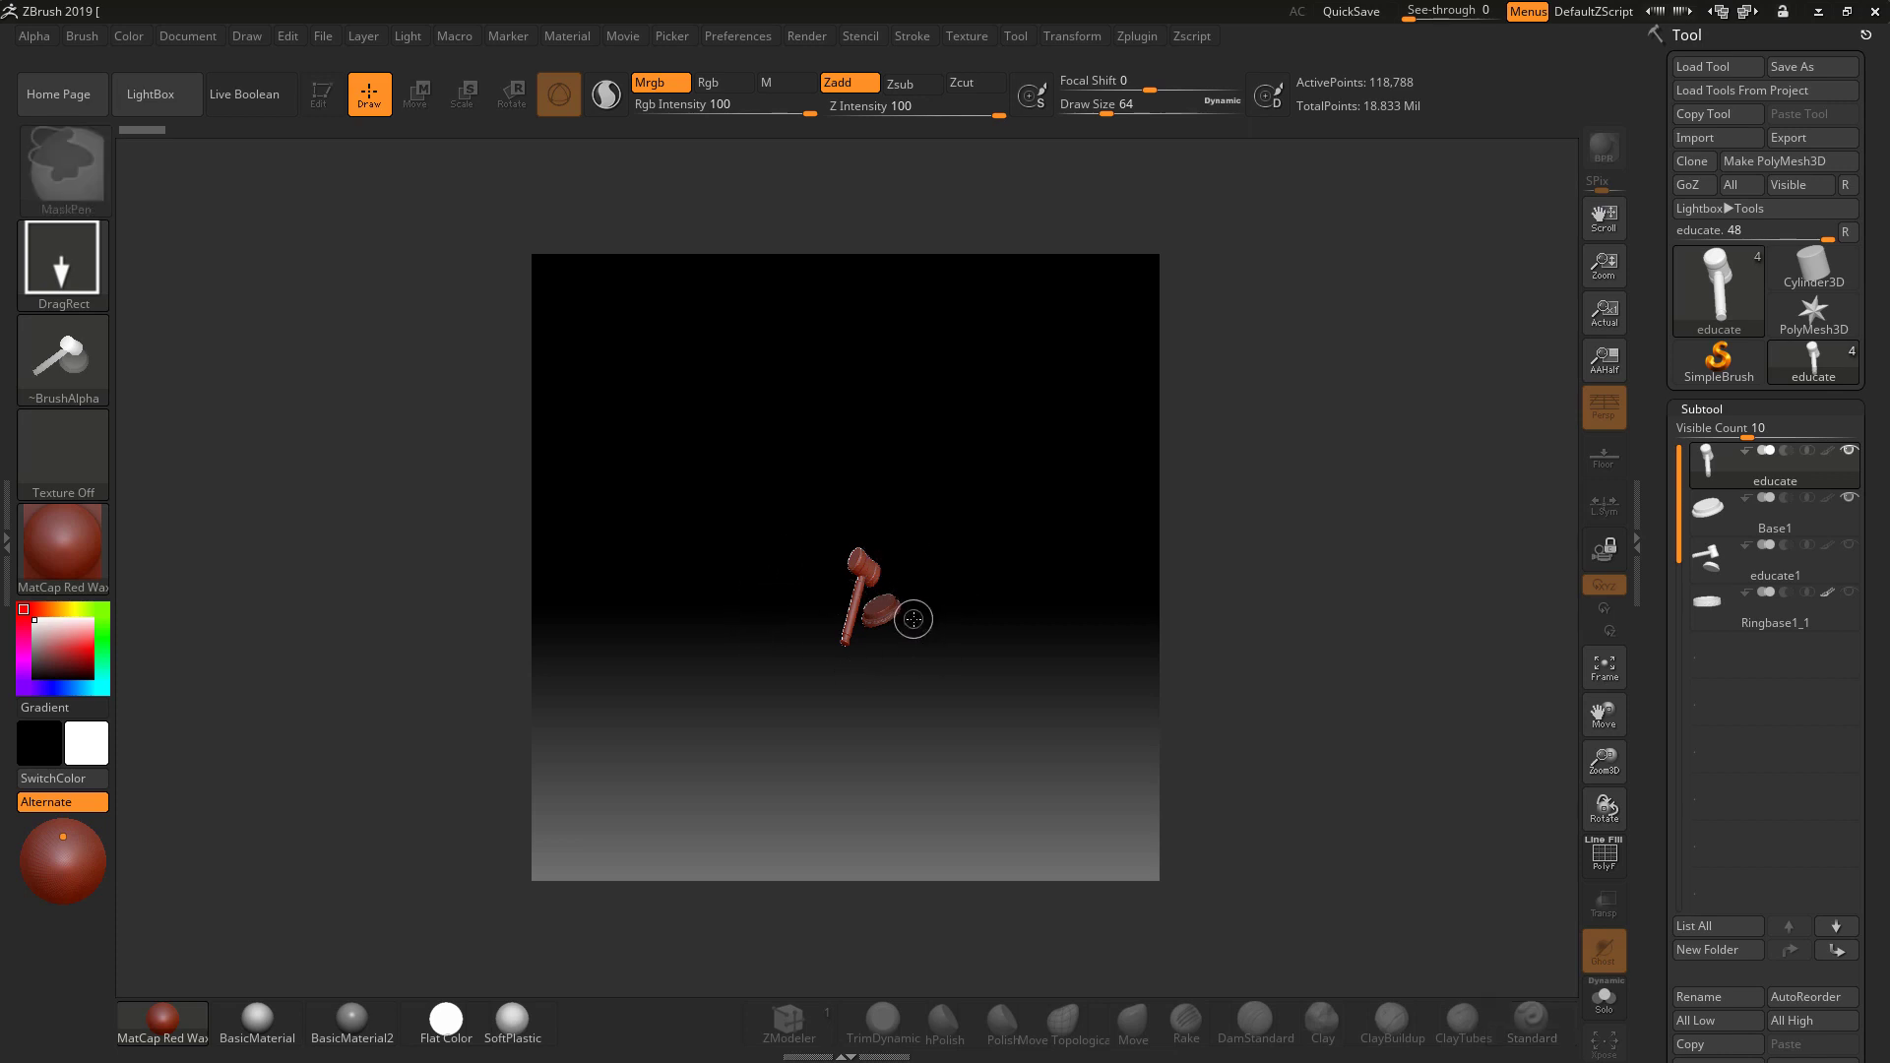
key("ctrl+n")
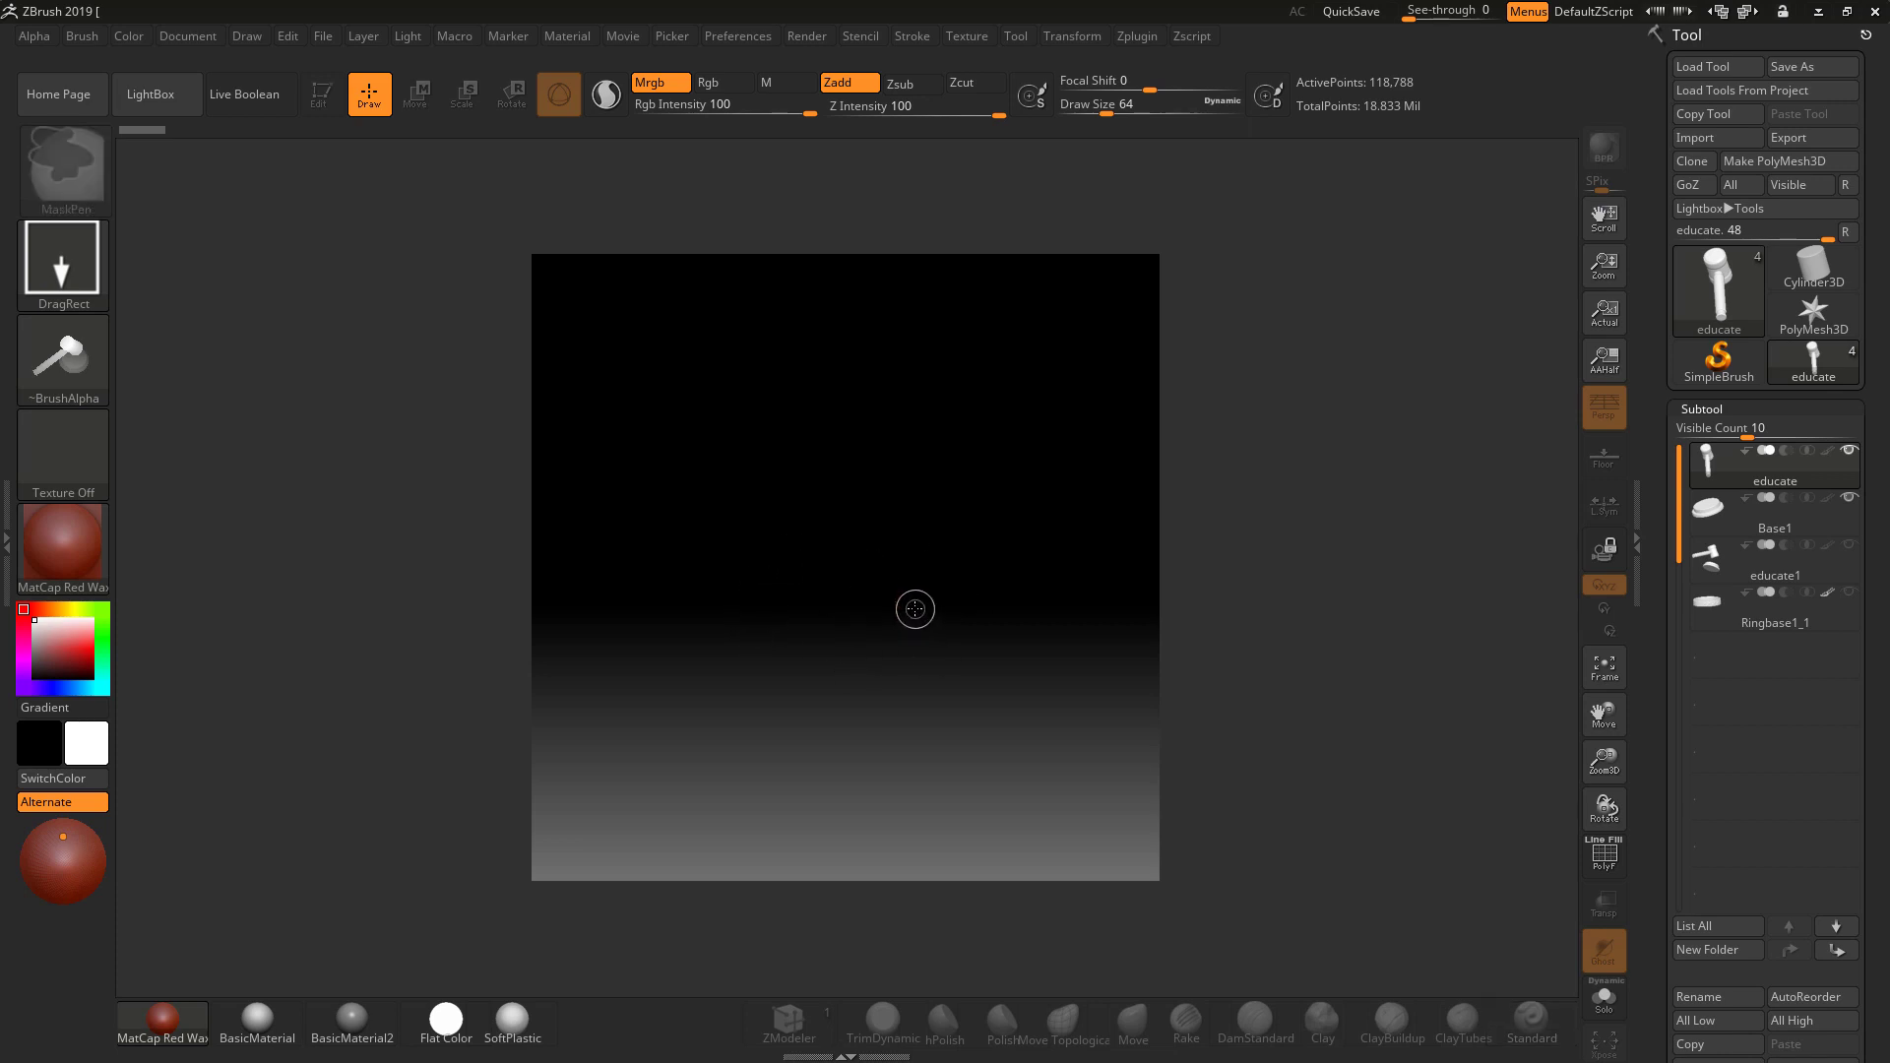
left_click_drag(848, 577, 890, 680)
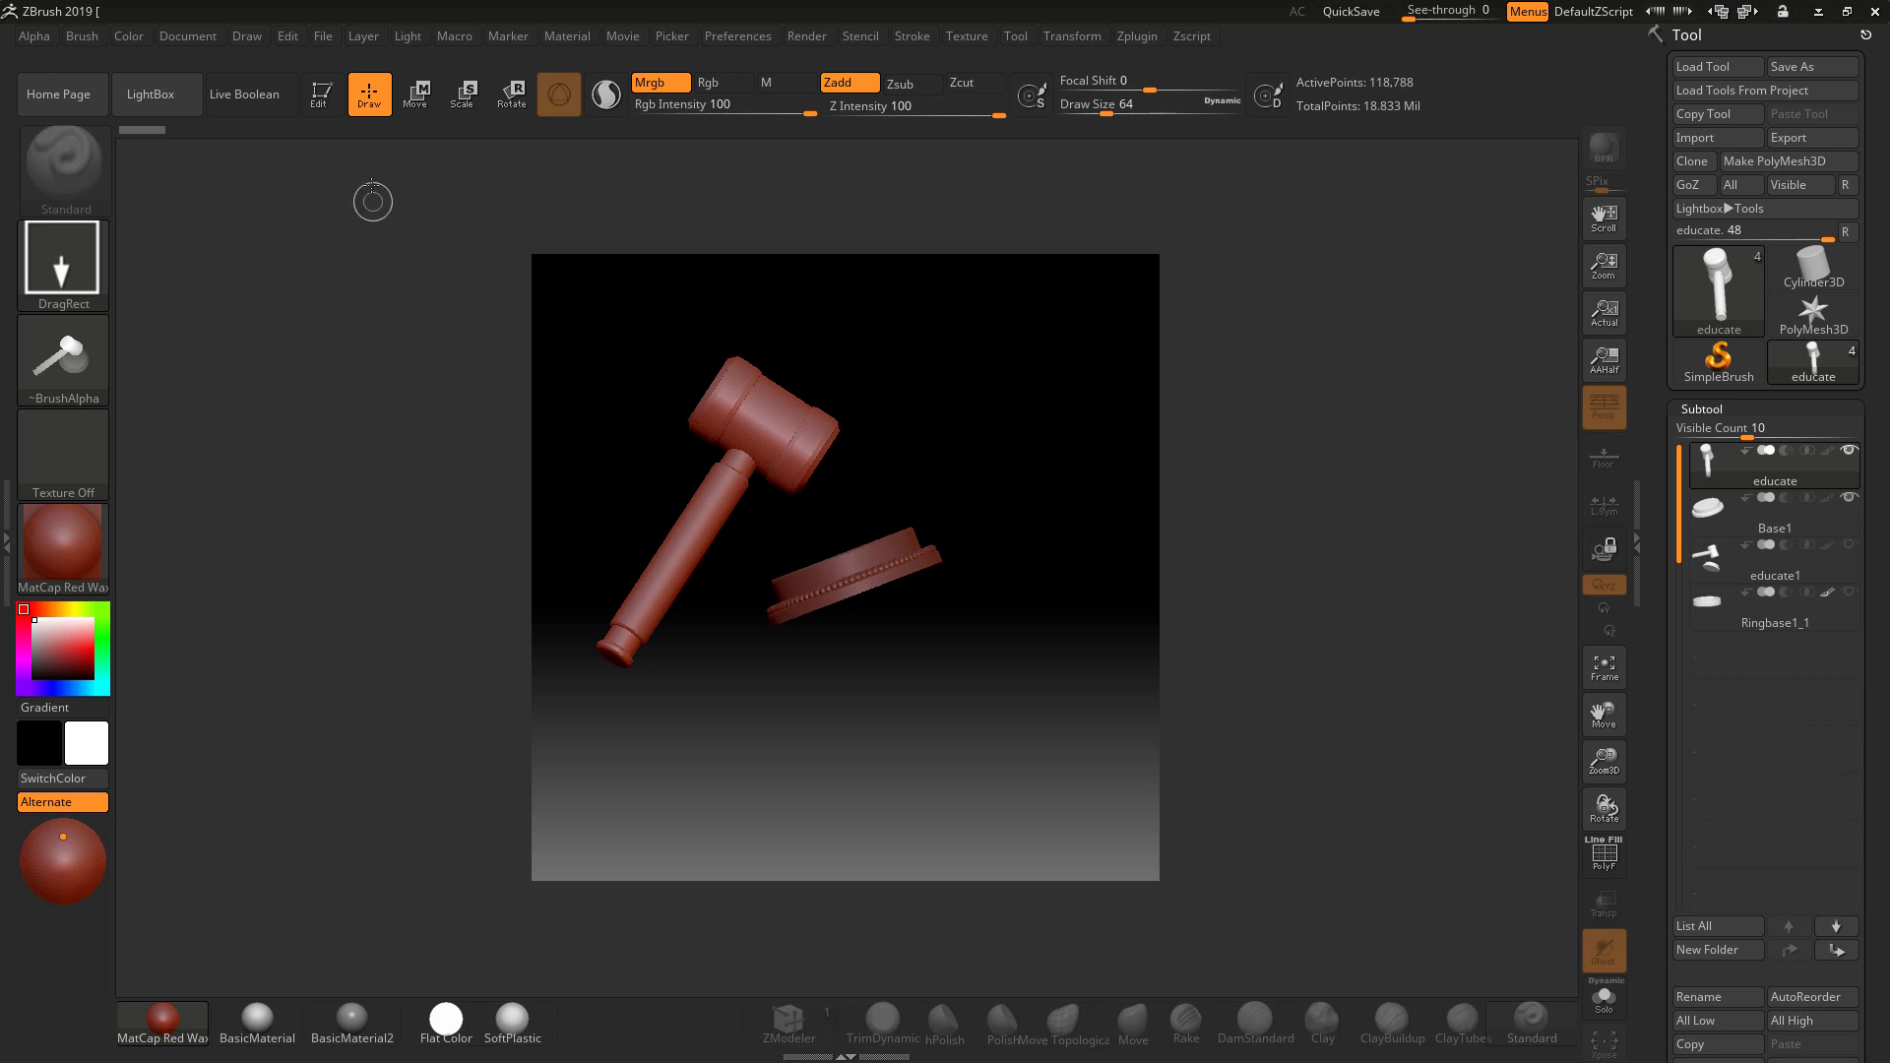
left_click(321, 94)
left_click_drag(962, 472, 987, 602)
left_click_drag(963, 420, 1061, 515, "alt")
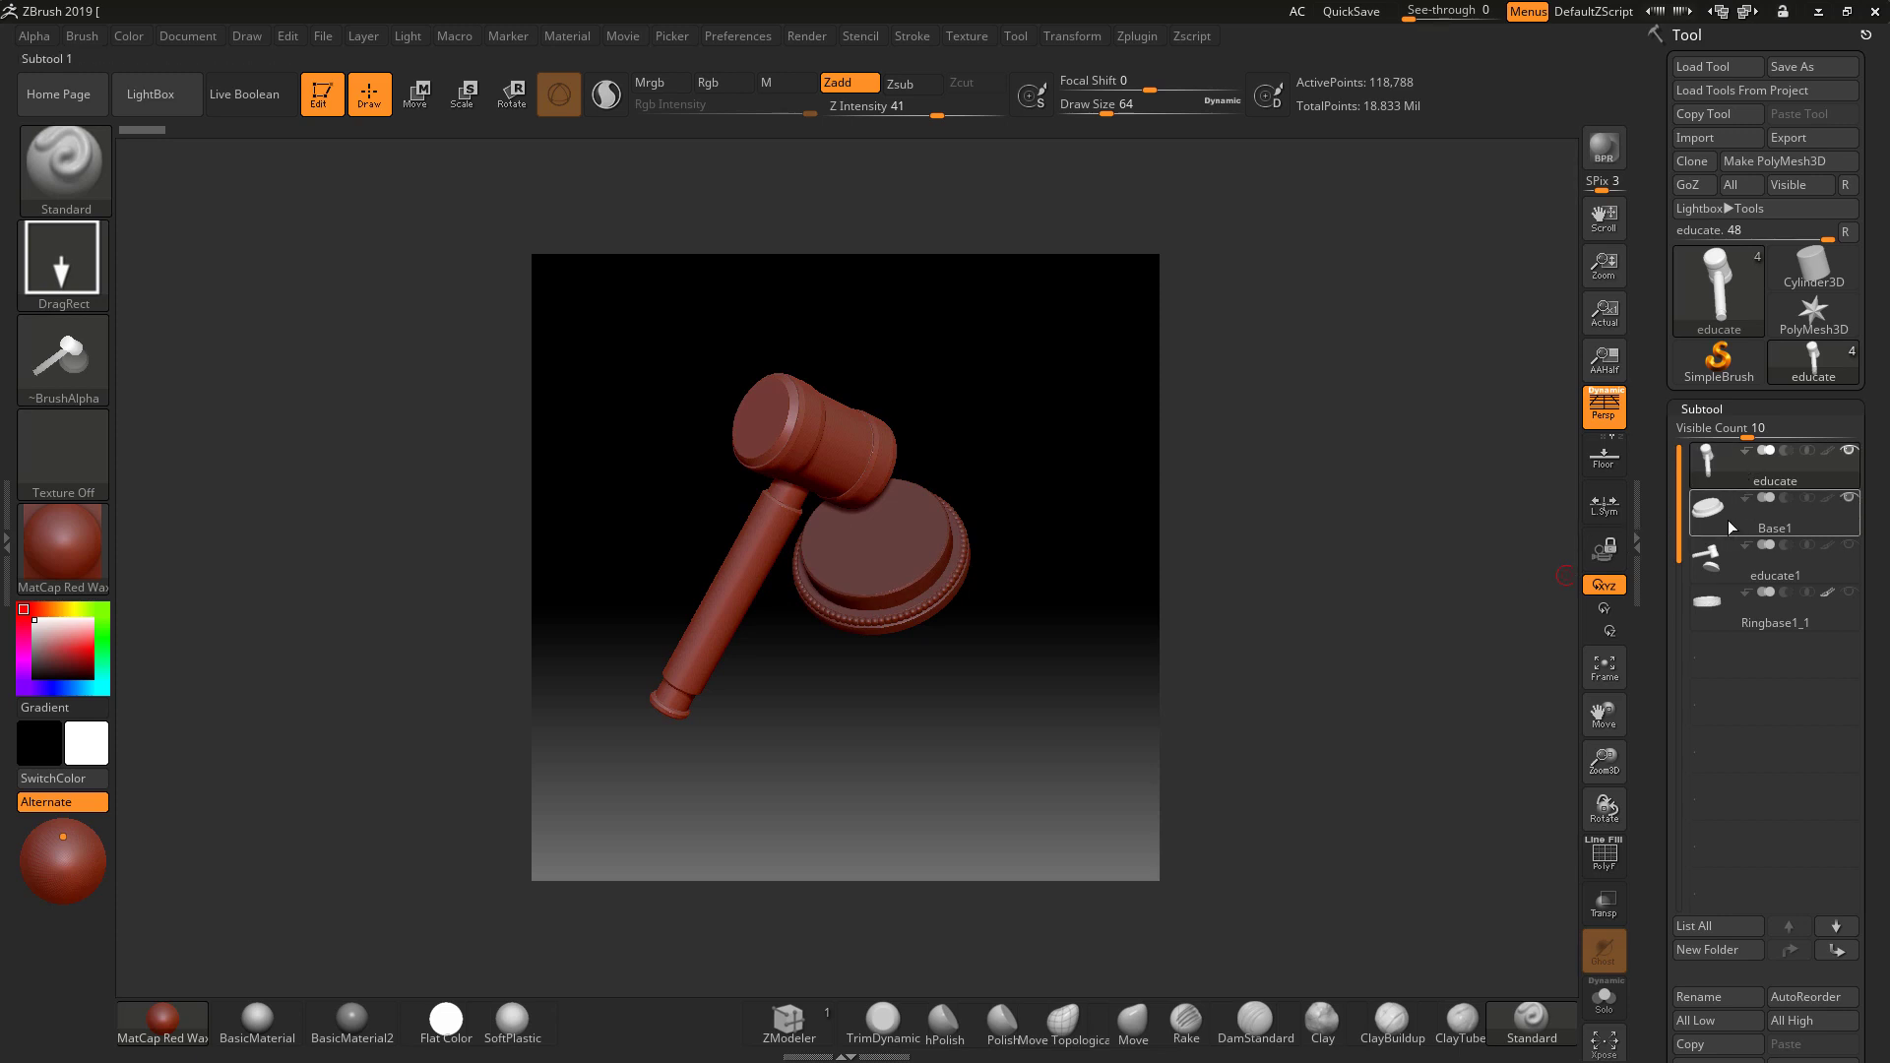
Select the ZGrab01 alpha, then capture a new alpha of the gavel and base from the square document with GrabDoc.
left_click(49, 359)
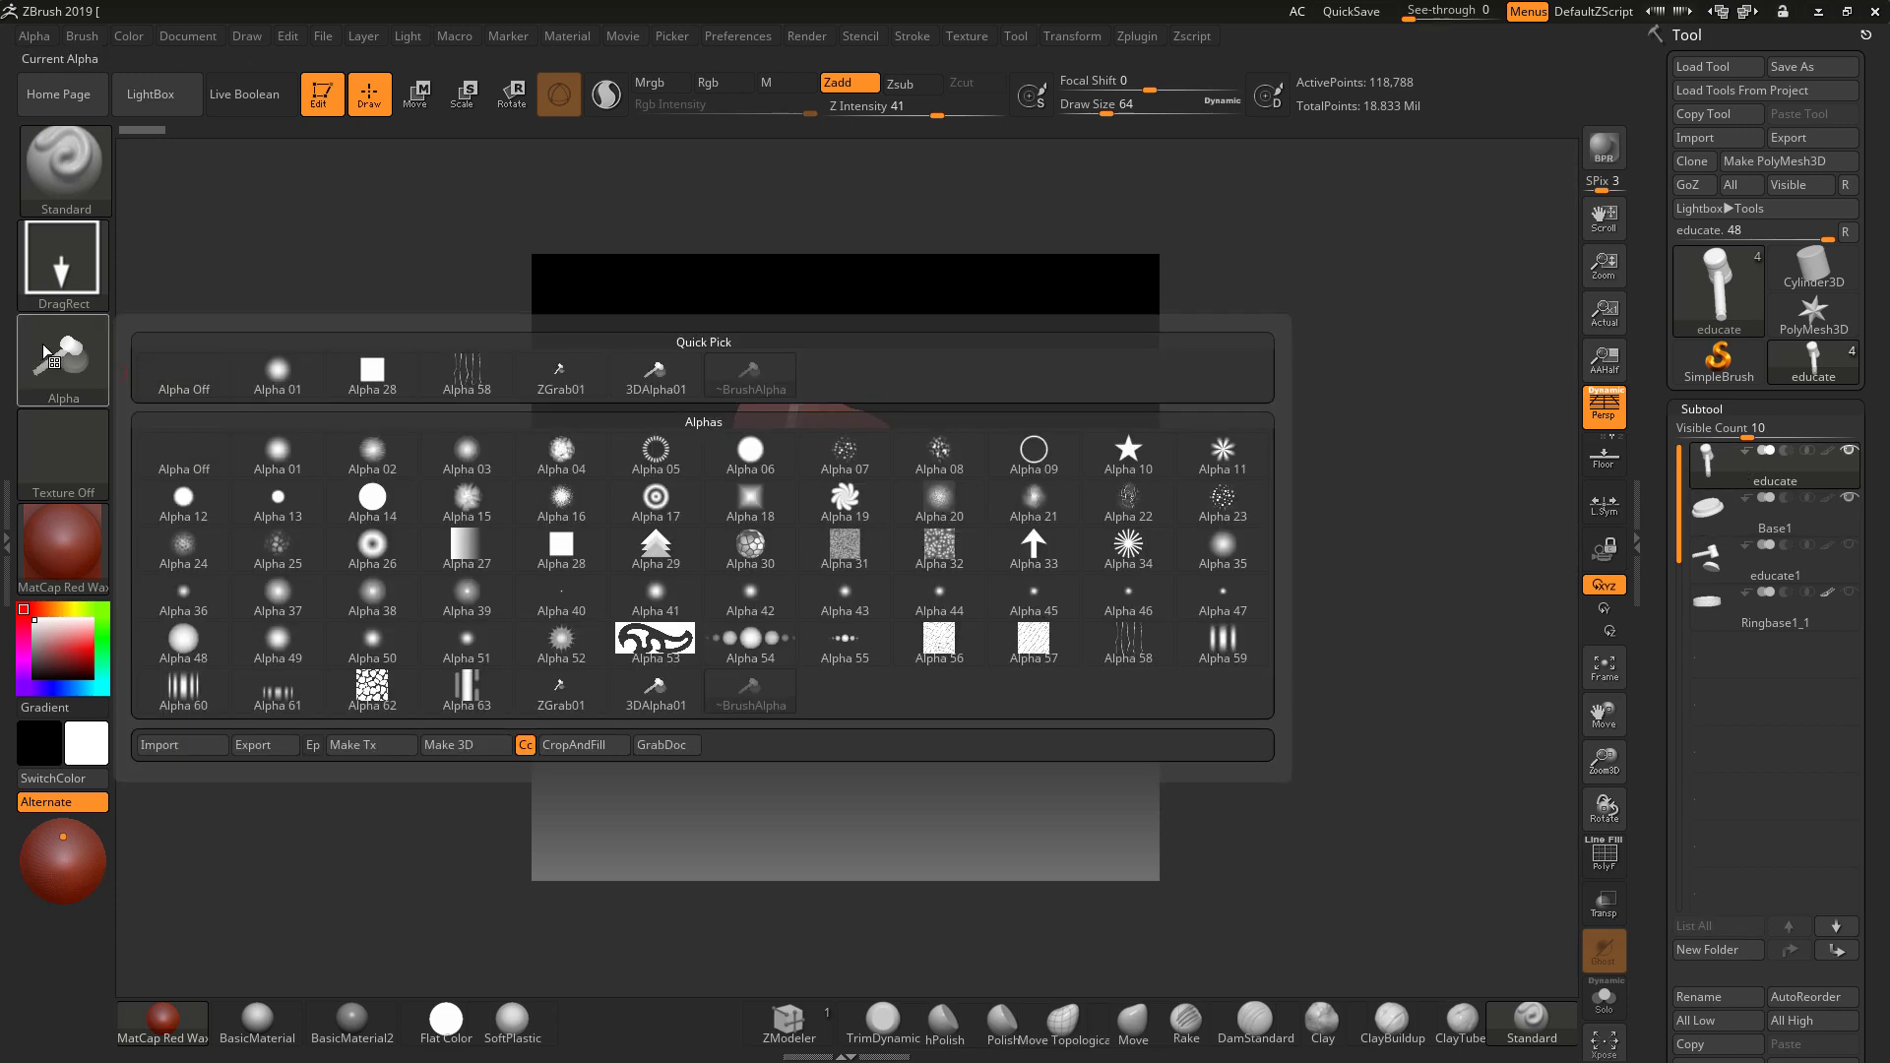
left_click(559, 374)
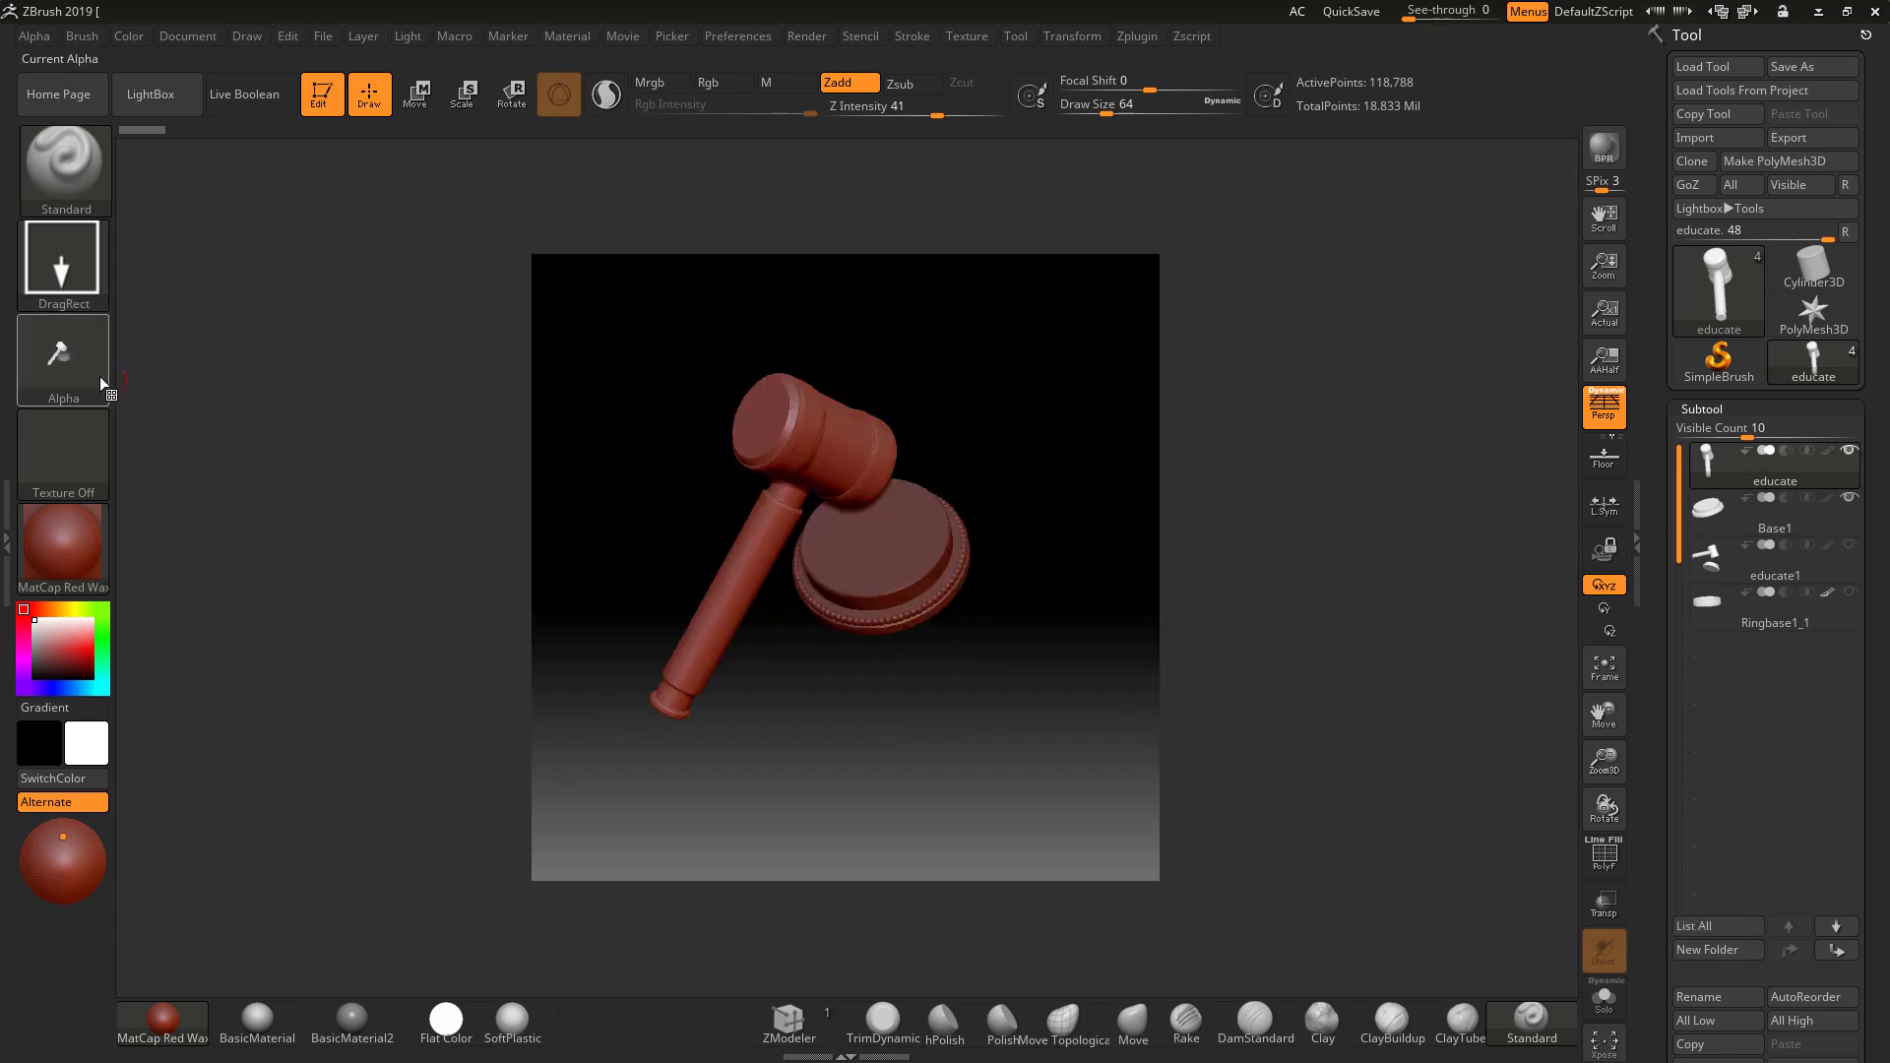
left_click(93, 366)
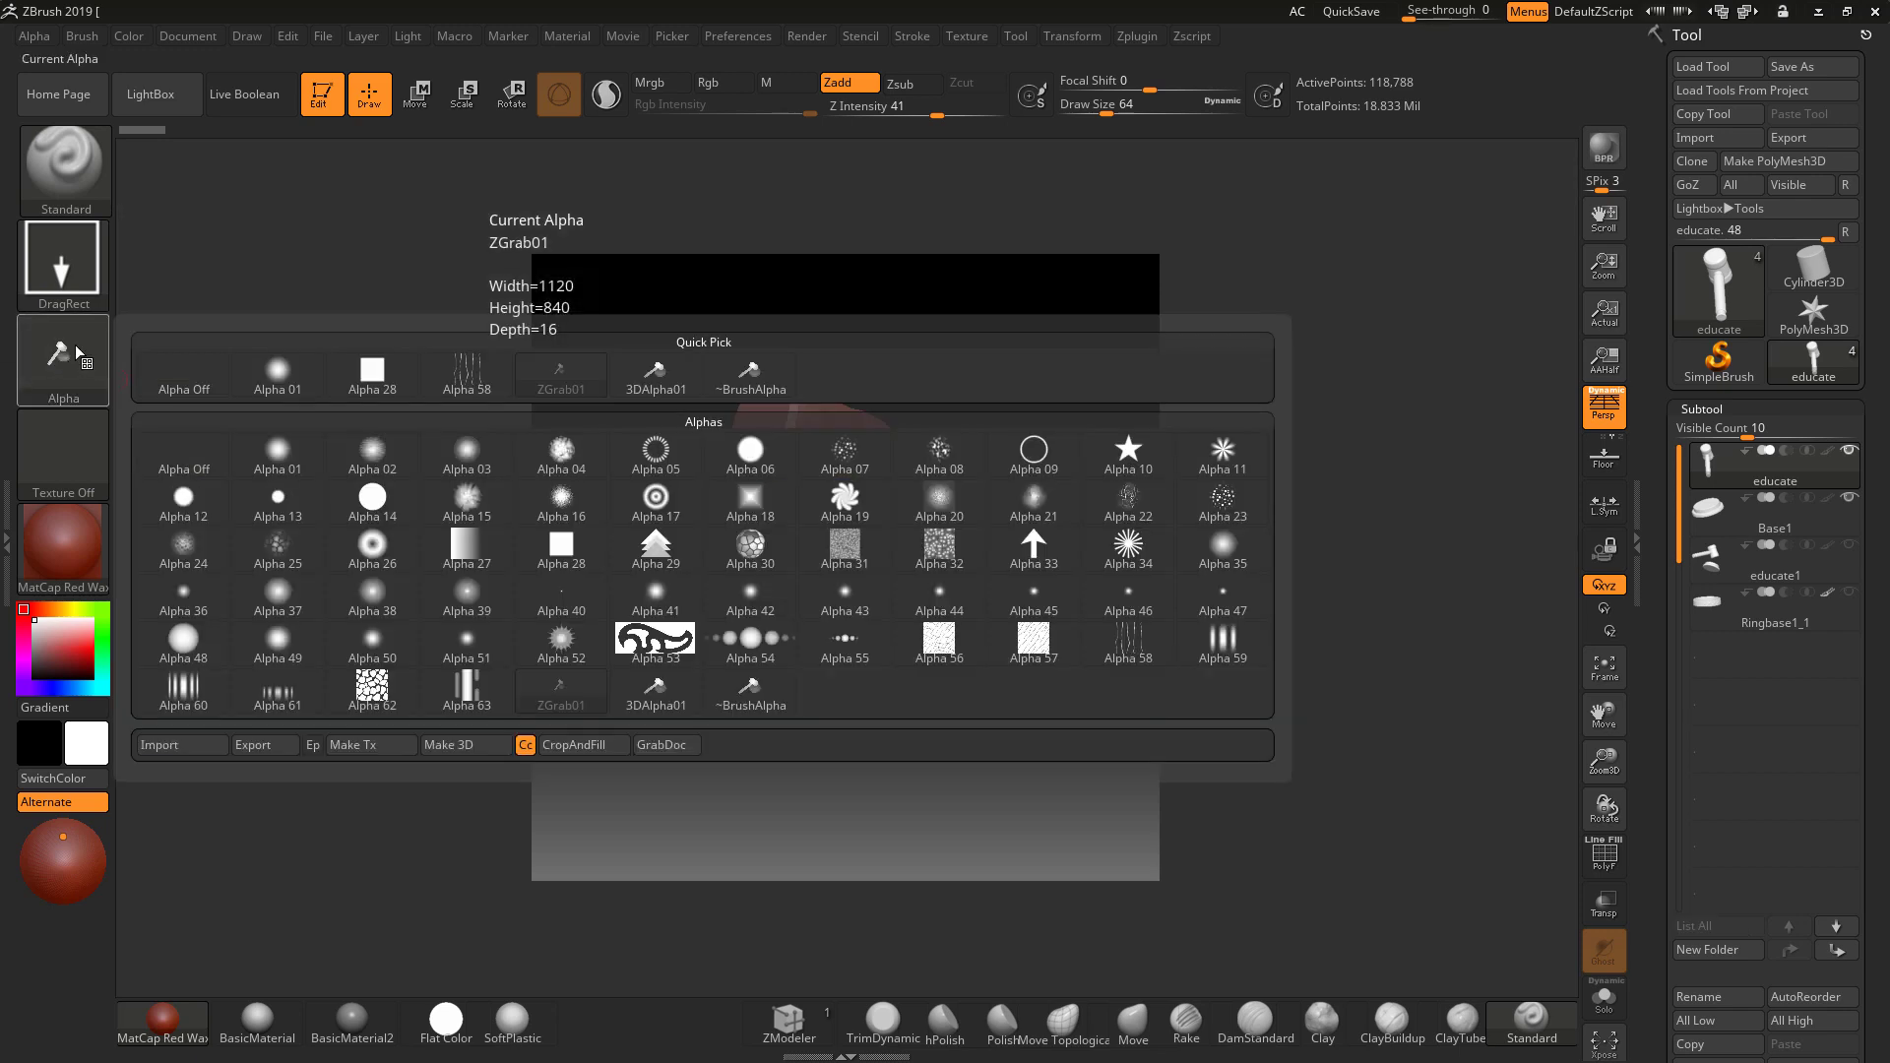
left_click(661, 744)
mouse_move(65, 360)
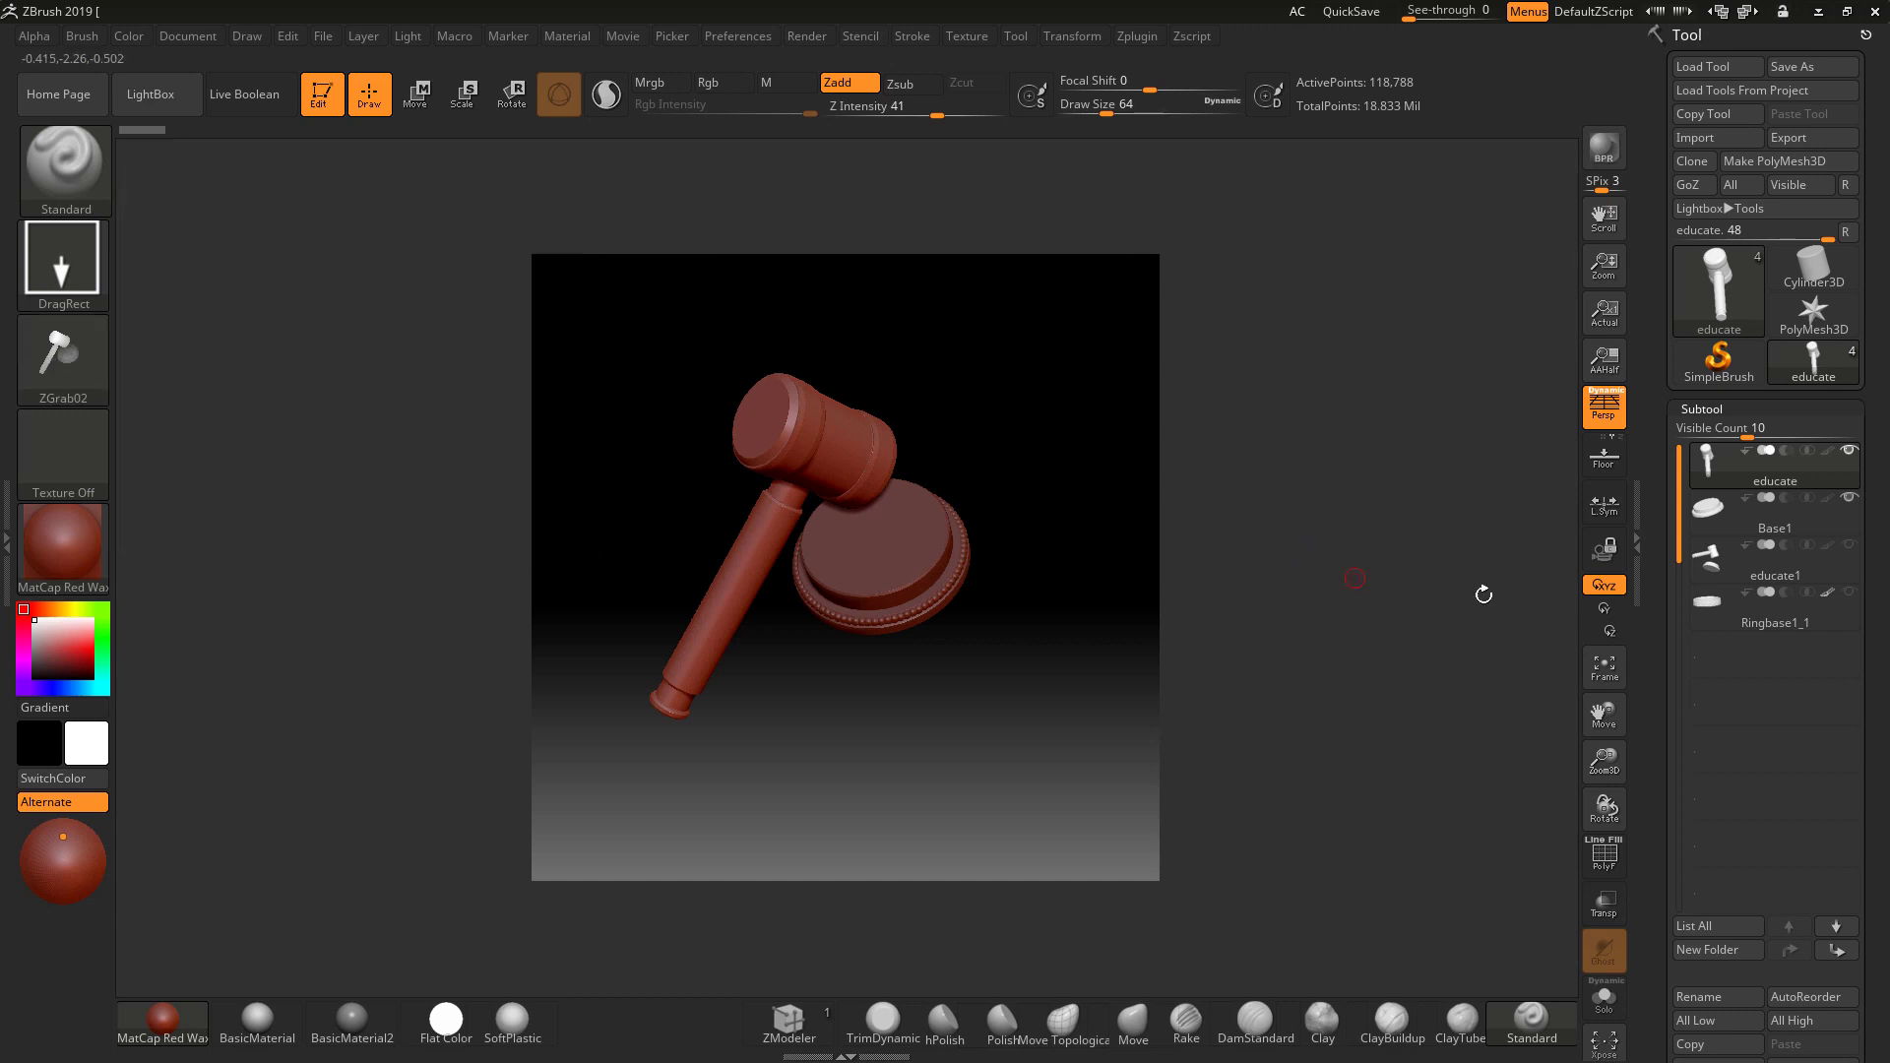
Select the Ringbase1_1 subtool and stamp the newly grabbed gavel alpha onto the blank outer band beside the existing gavel reliefs.
left_click(1702, 602)
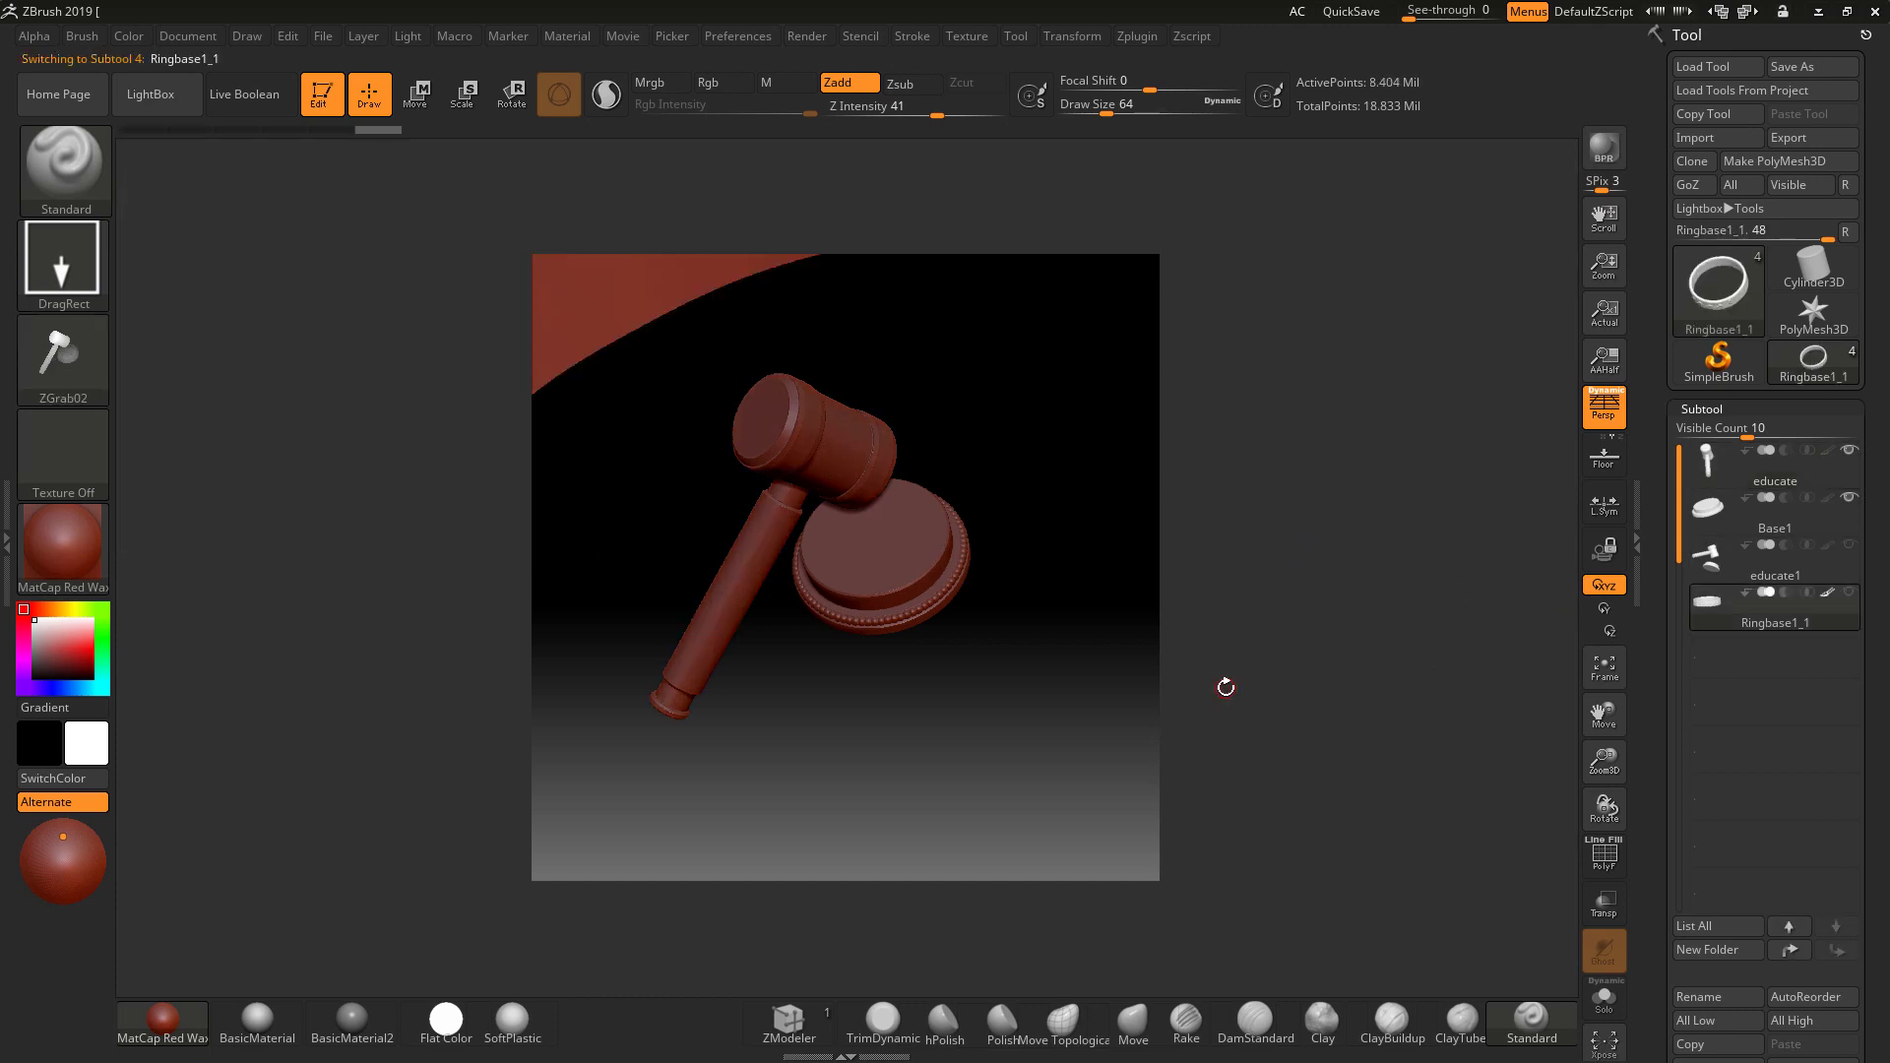
key("f")
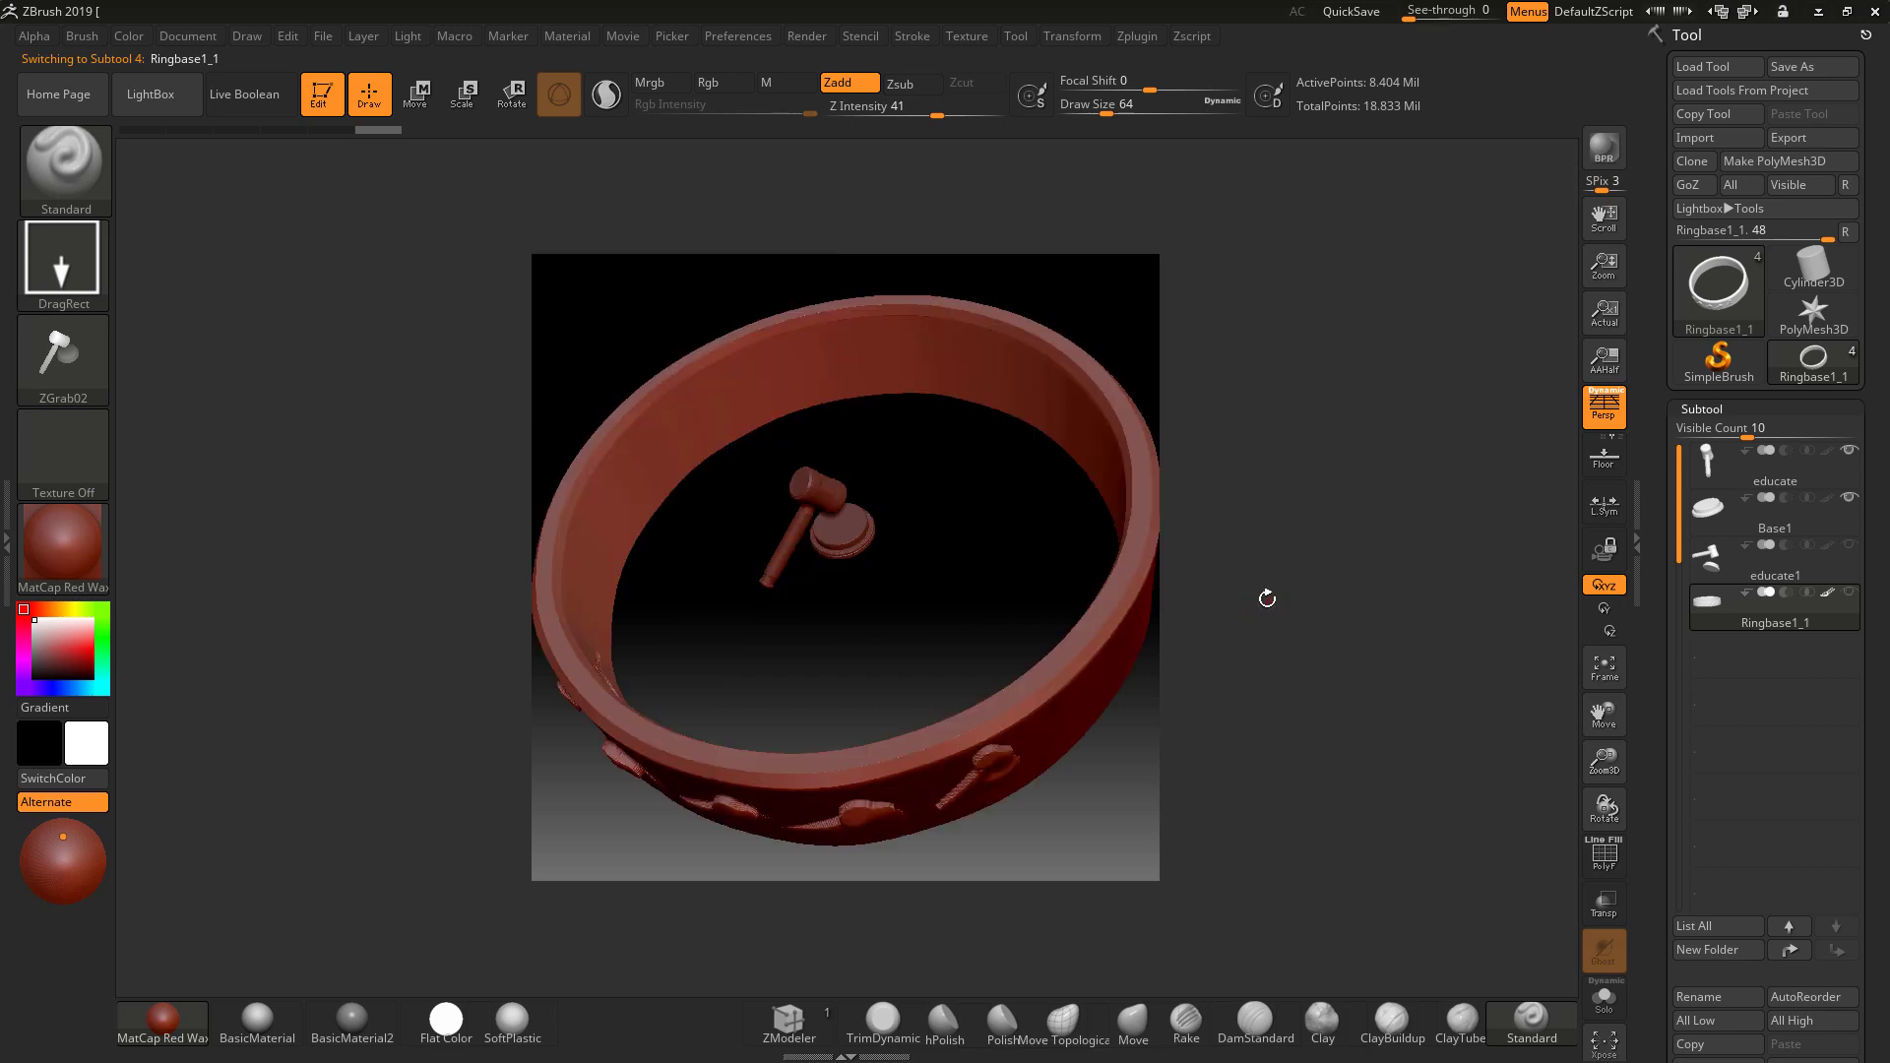
left_click_drag(1305, 632, 1276, 611)
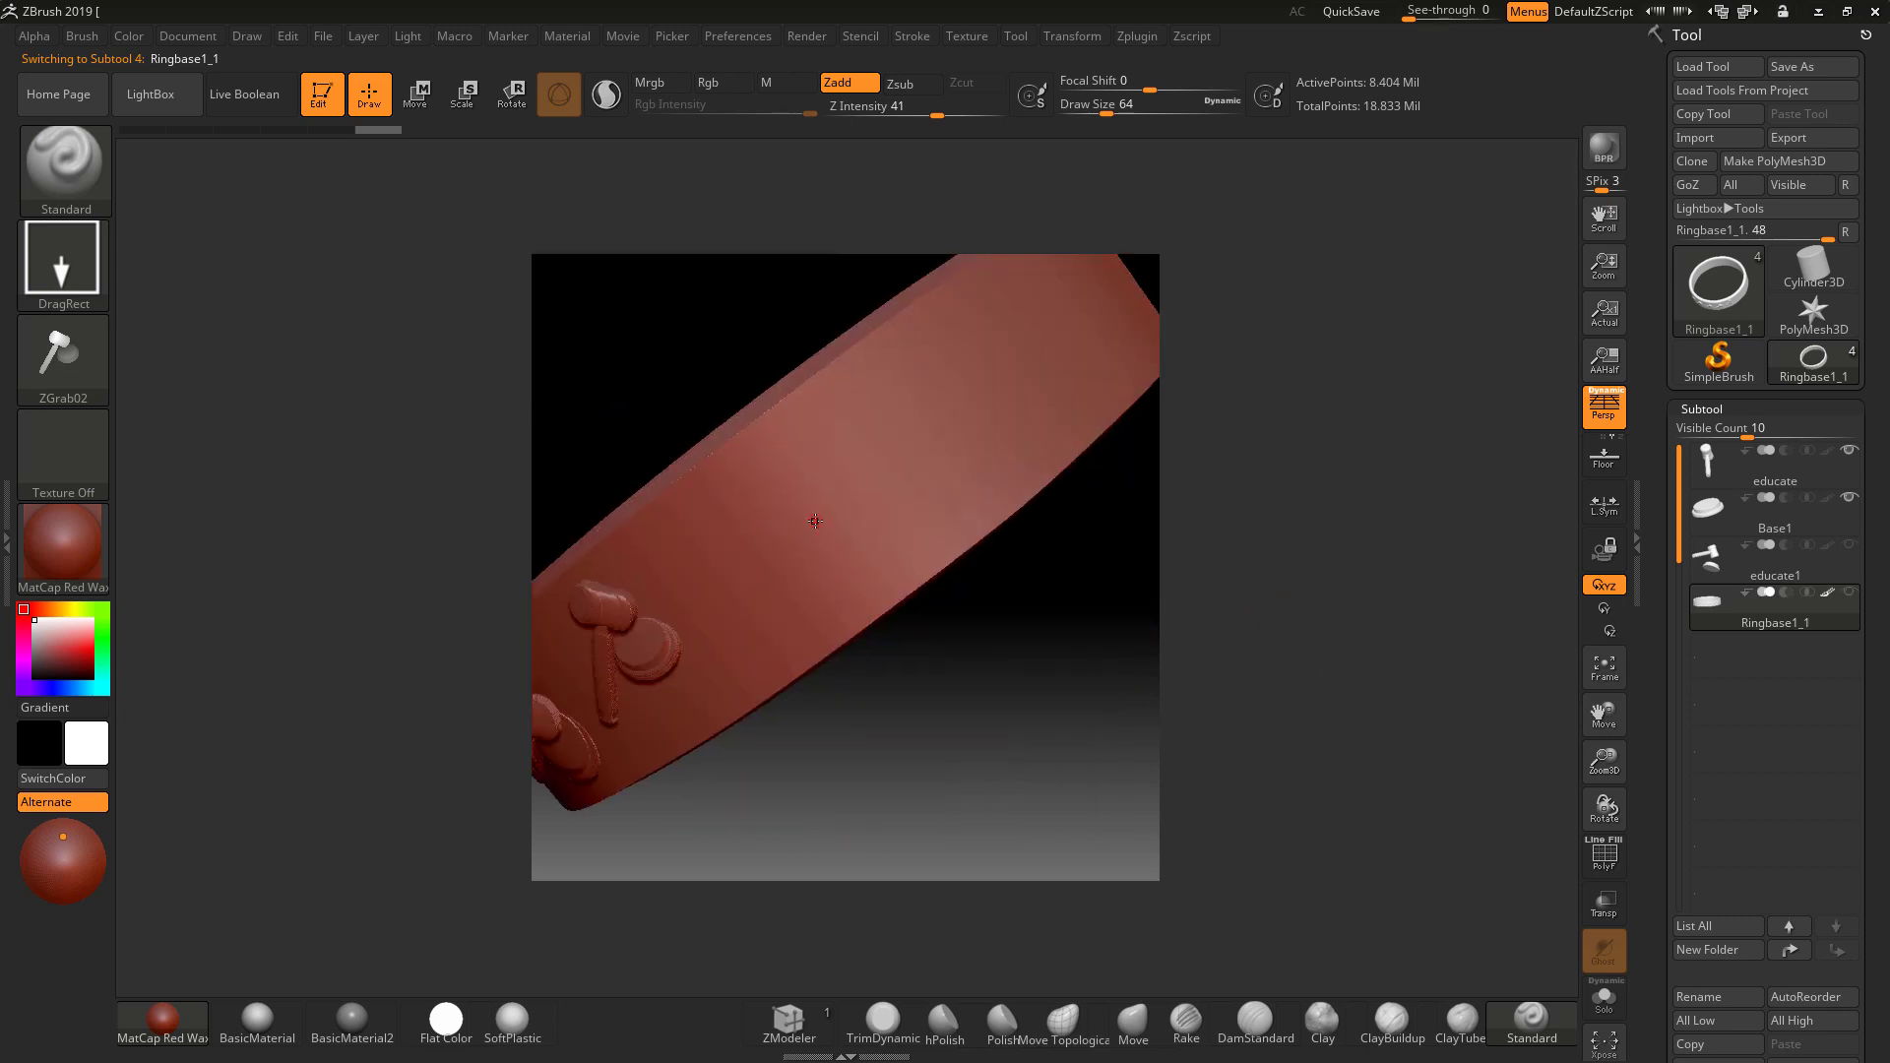
left_click_drag(815, 521, 862, 581)
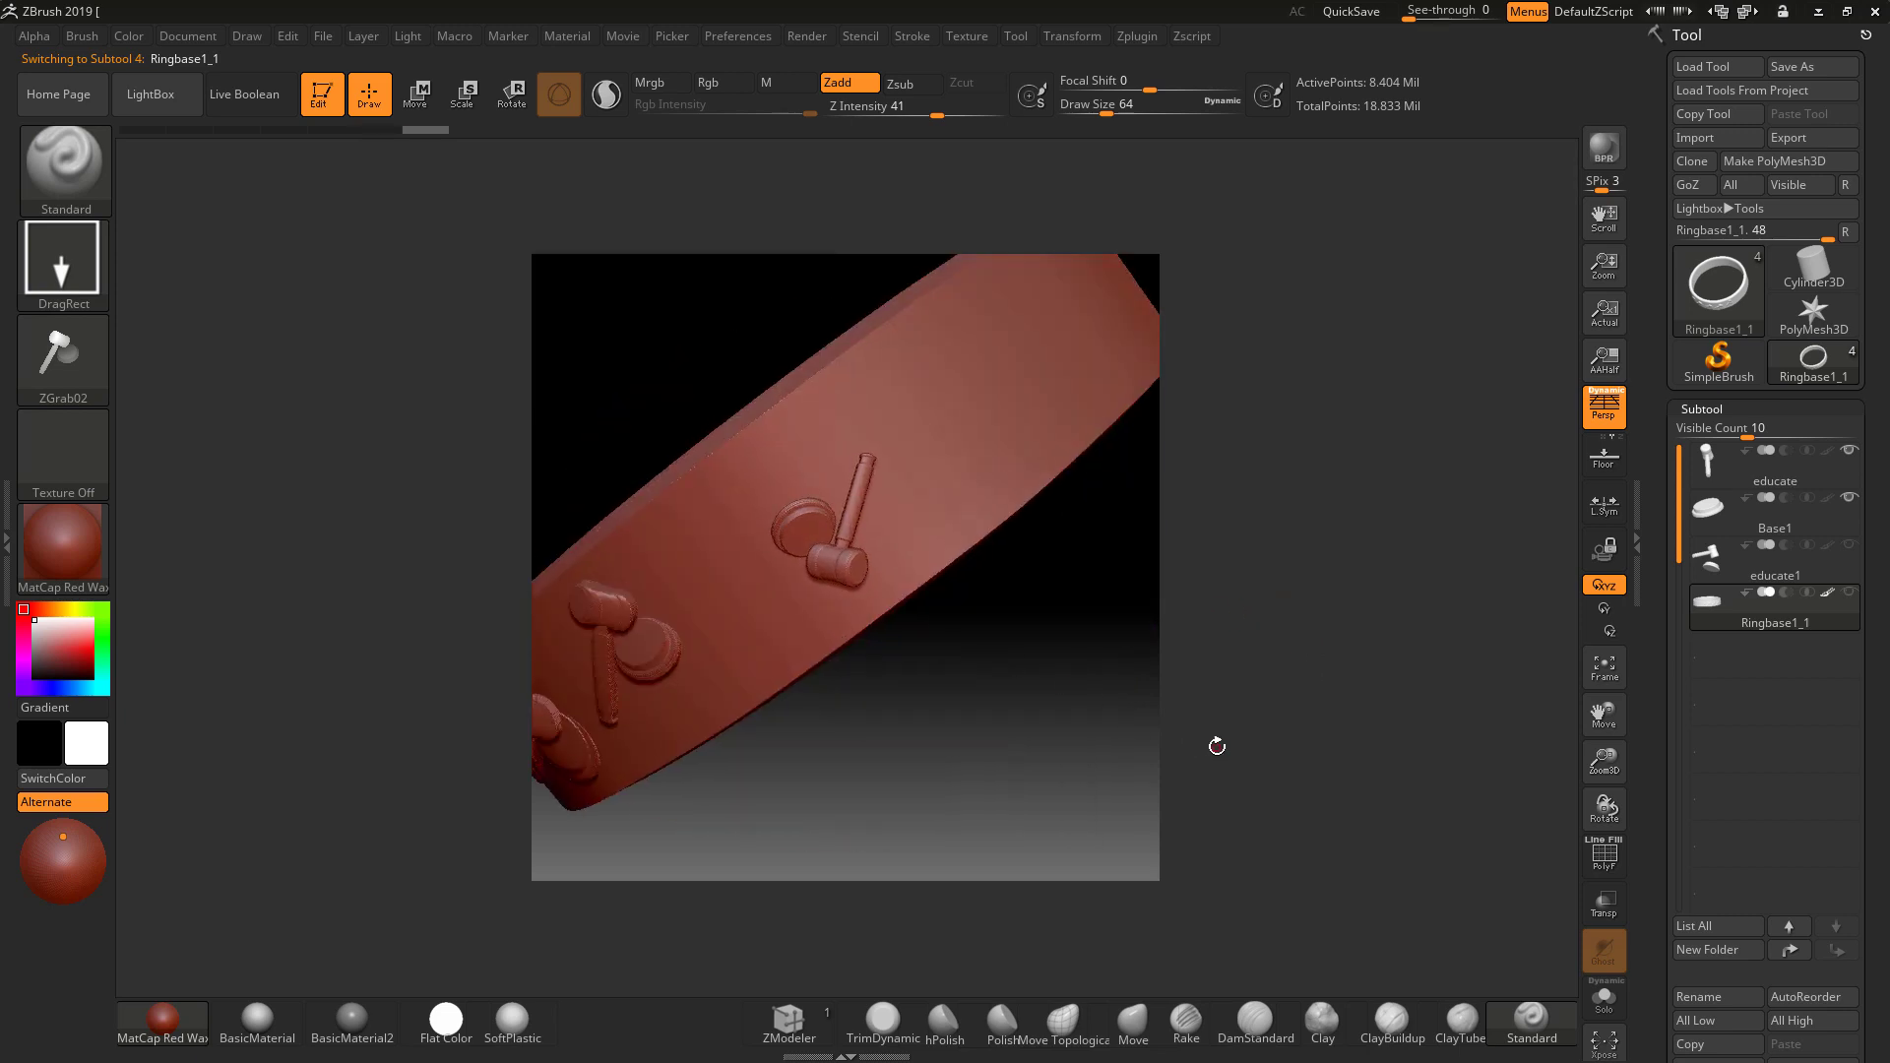